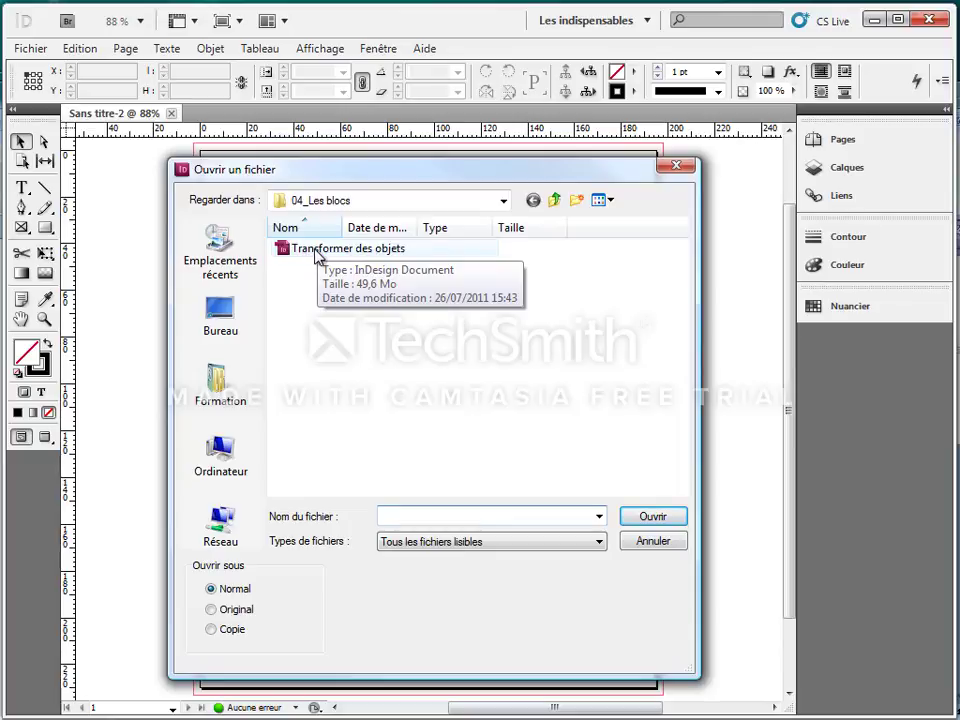
# - Open the document "Transformer des objets" from the 04_Les blocs folder
pyautogui.doubleClick(313, 252)
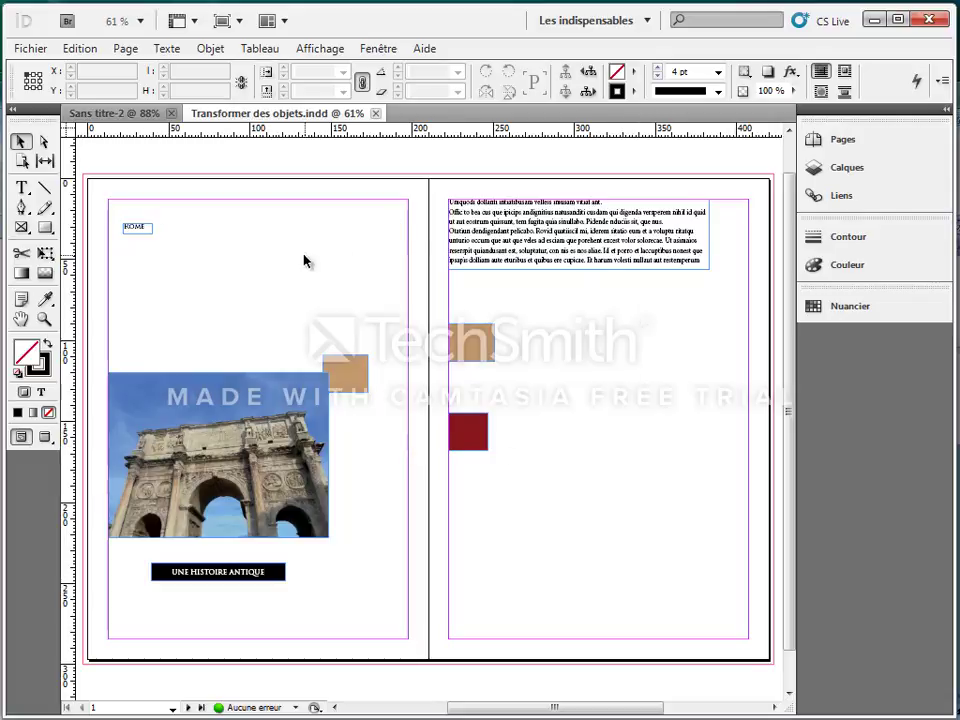
# - Examine the spread's objects by selecting the text frames, the arch photo and the tan and red blocks in turn
pyautogui.click(148, 230)
pyautogui.click(536, 242)
pyautogui.click(229, 585)
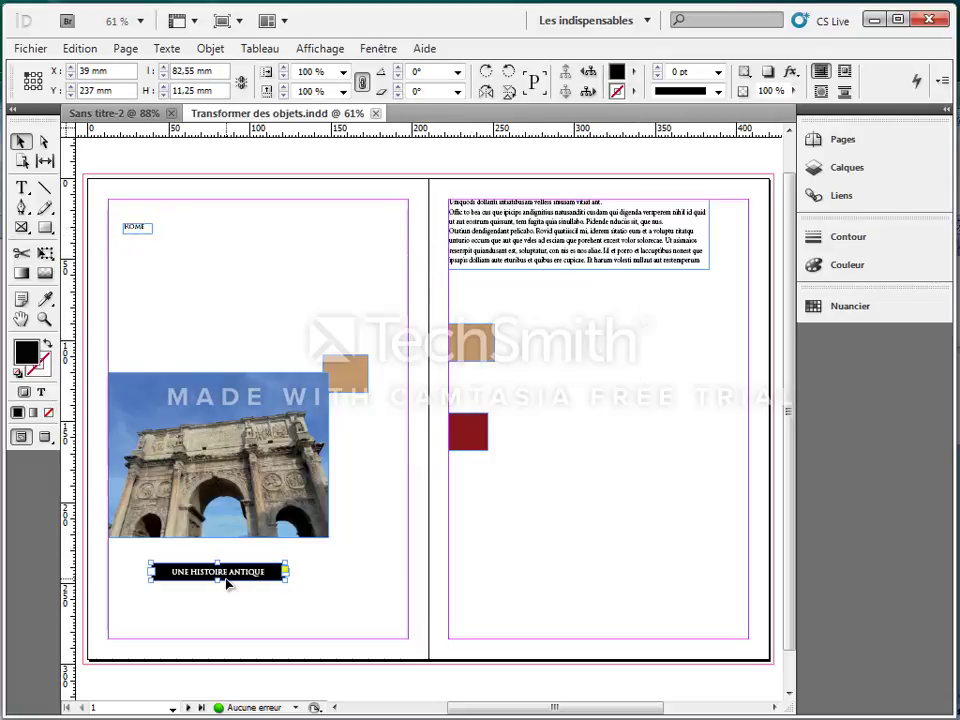
pyautogui.click(257, 429)
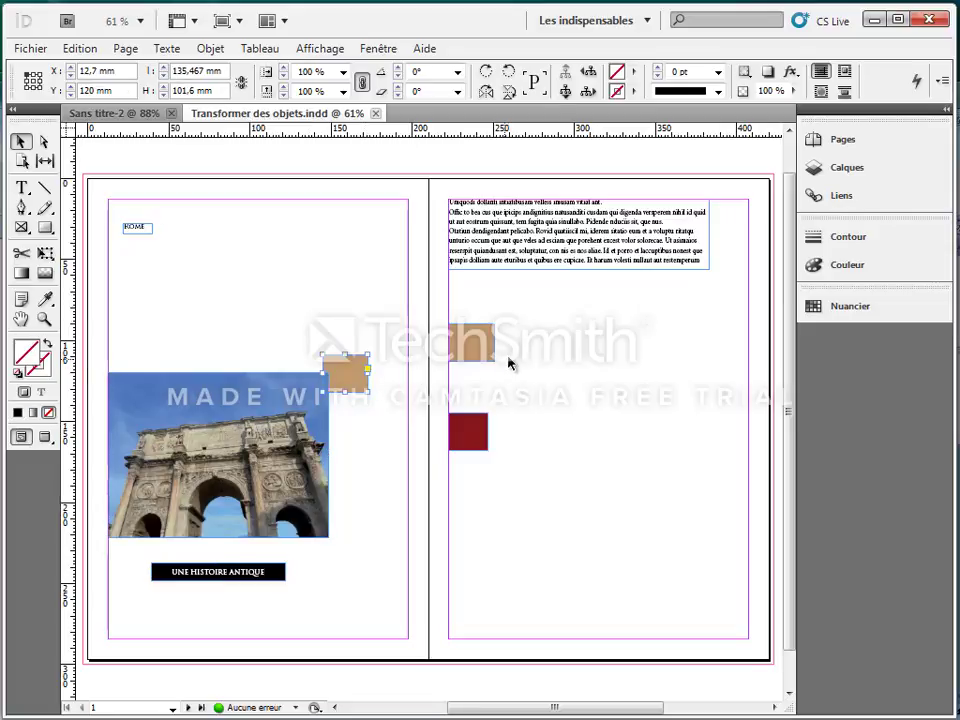
pyautogui.click(345, 372)
pyautogui.click(470, 342)
pyautogui.click(470, 430)
pyautogui.click(345, 366)
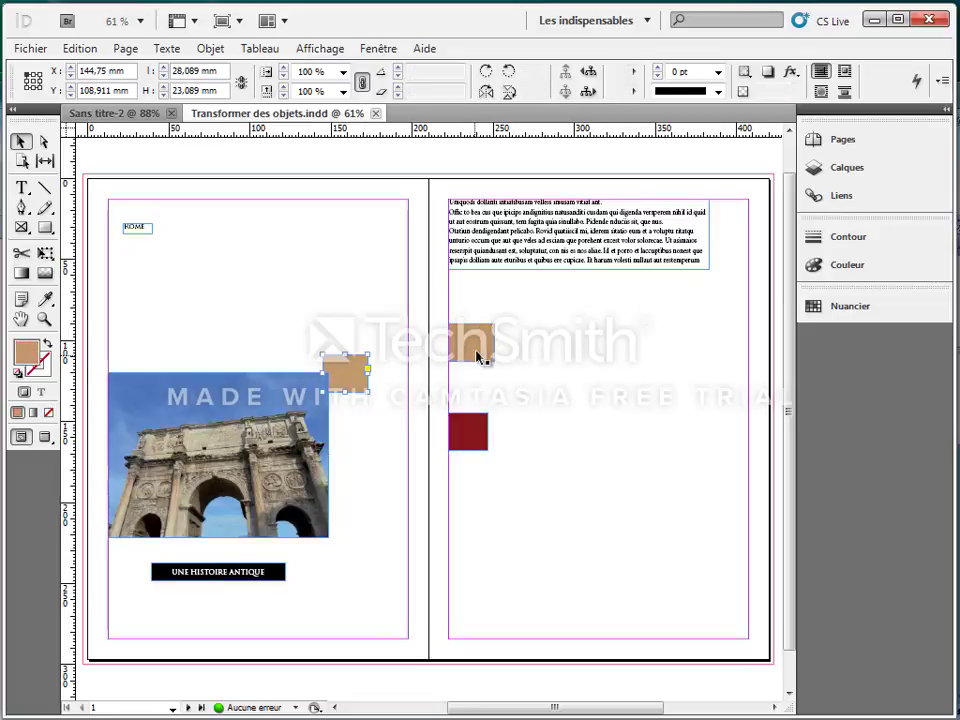
pyautogui.click(467, 430)
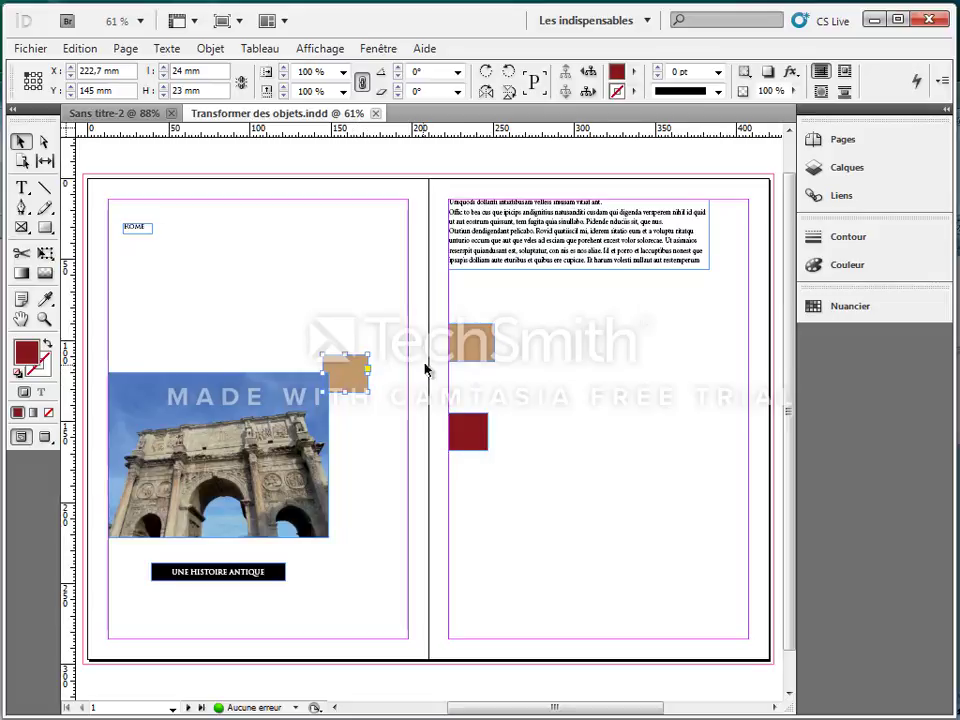
pyautogui.click(345, 370)
pyautogui.click(470, 342)
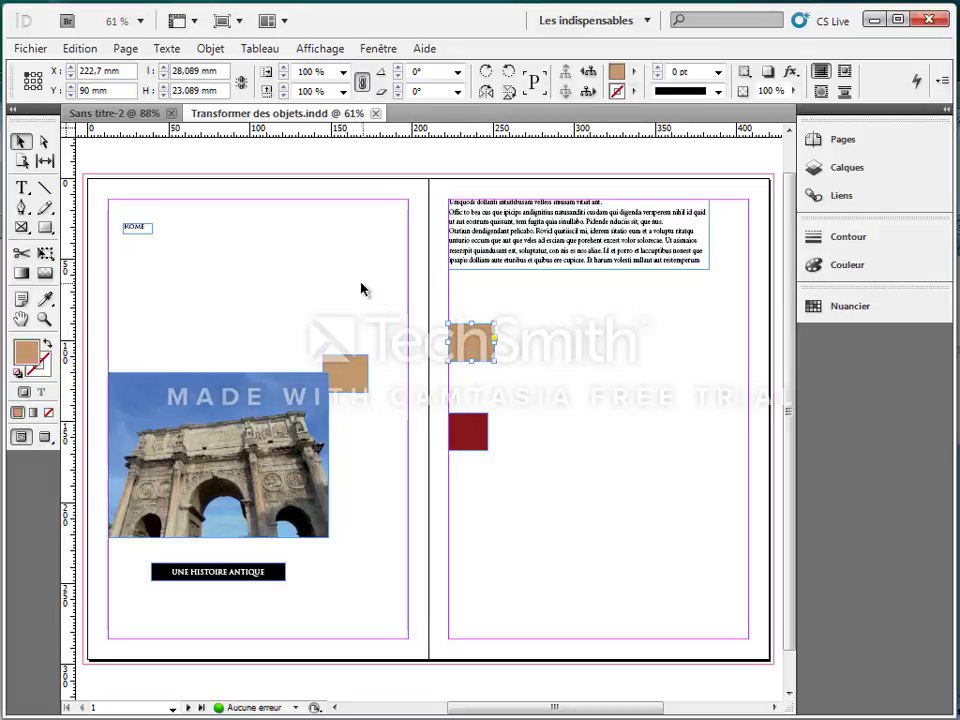
pyautogui.click(363, 315)
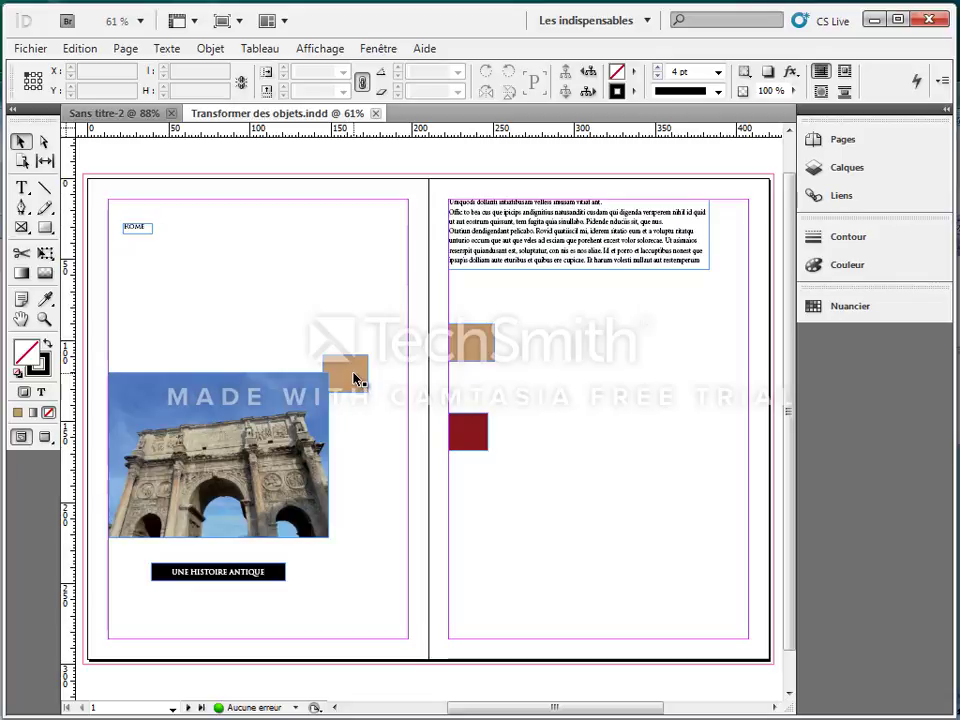
# - Cover the left page with its tan block at X -3 mm, Y -3 mm, sized 213 × 303 mm, and lock it
pyautogui.moveTo(357, 378); pyautogui.dragTo(117, 197)
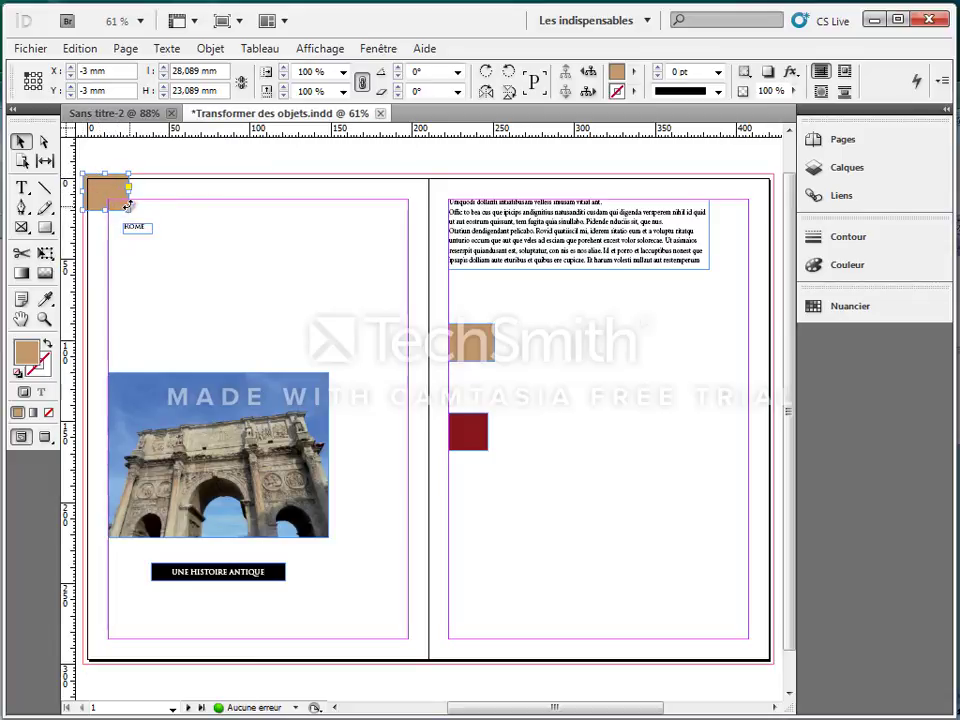
pyautogui.moveTo(128, 210); pyautogui.dragTo(428, 660)
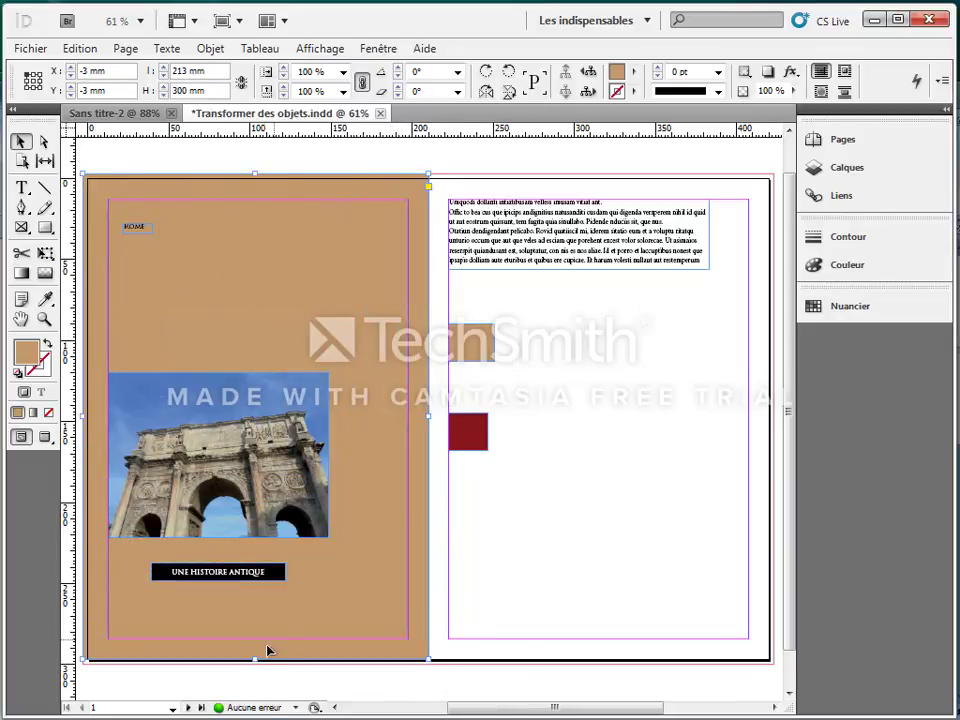
pyautogui.moveTo(255, 661); pyautogui.dragTo(256, 665)
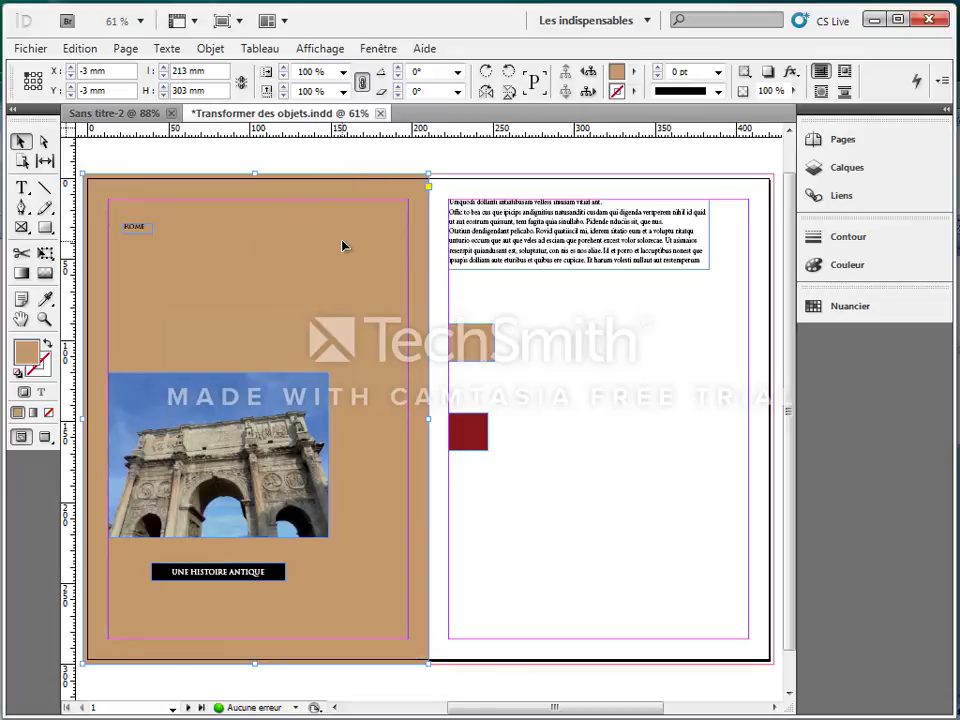
pyautogui.click(211, 50)
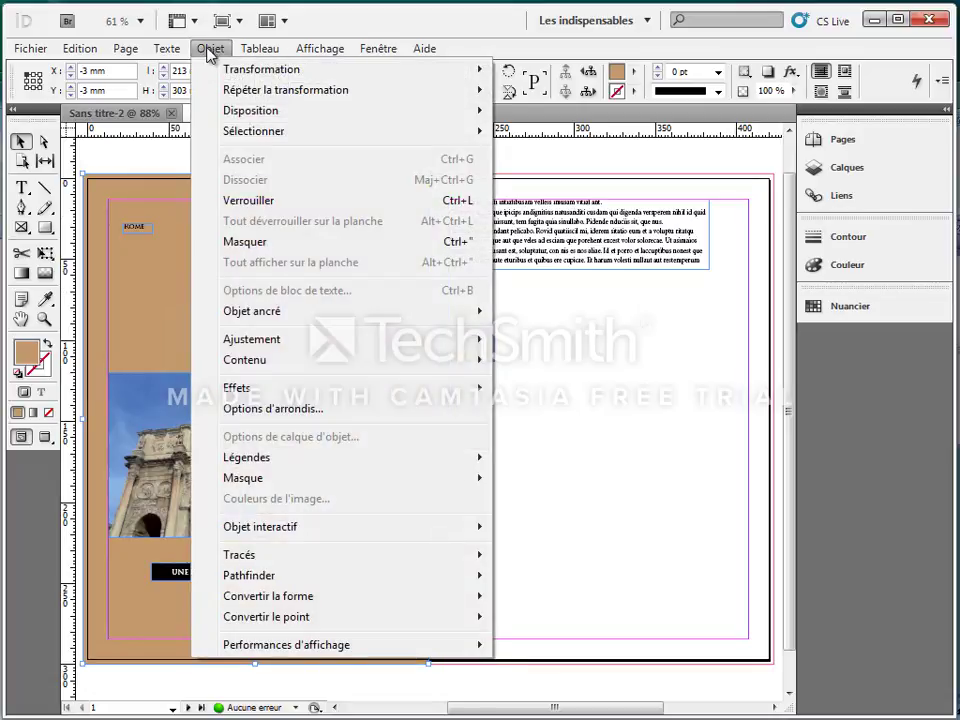
pyautogui.click(219, 200)
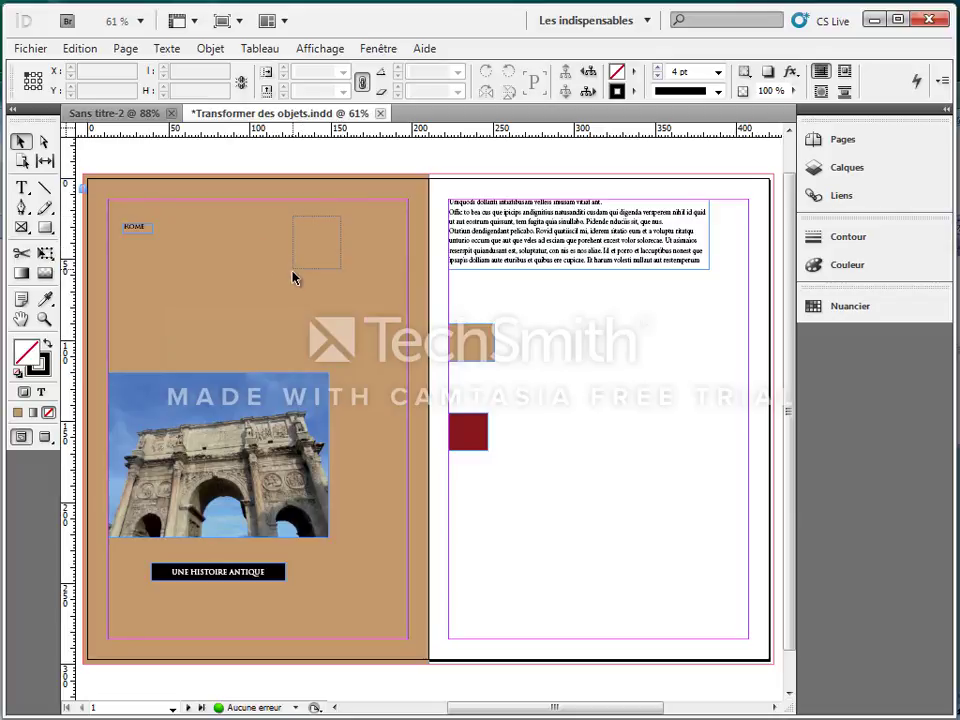
# - Unlock the tan background block on the left page and lock it again
pyautogui.click(422, 236)
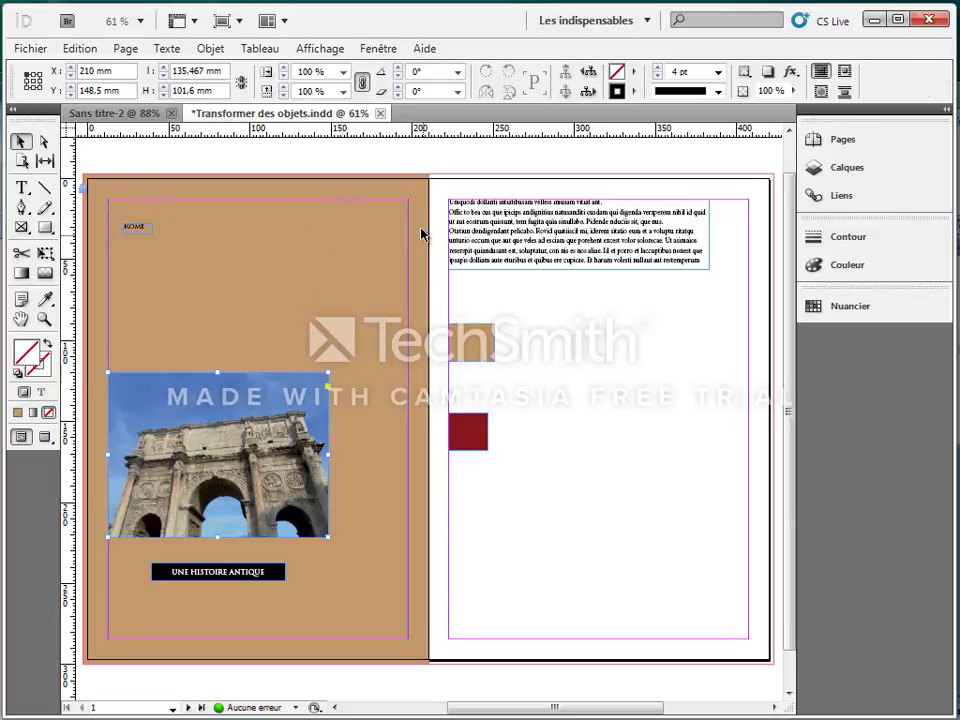
pyautogui.click(376, 230)
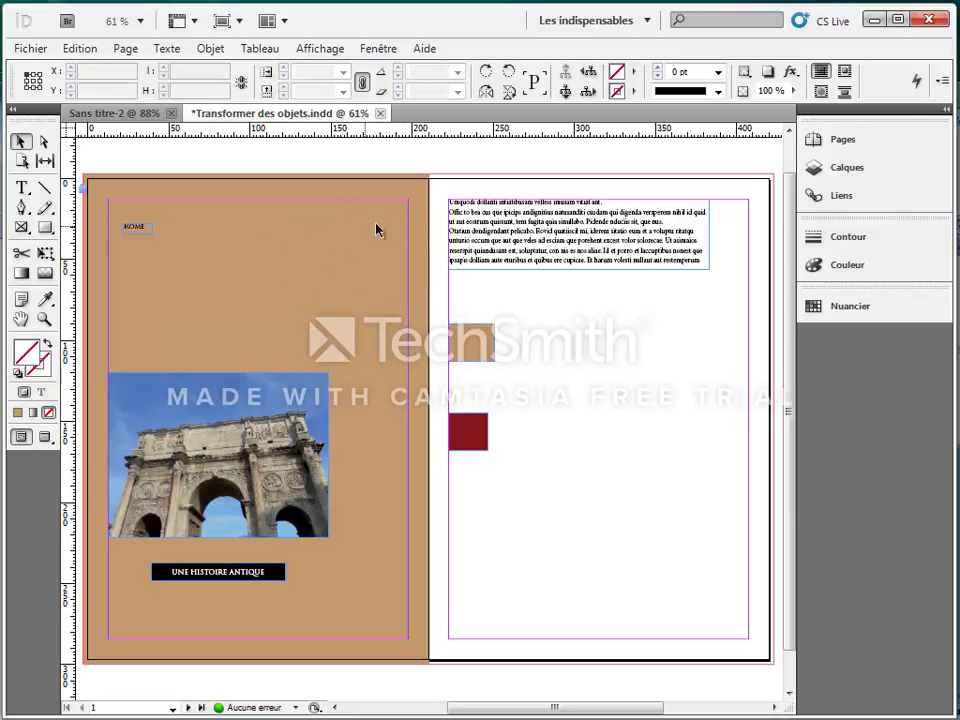
pyautogui.click(86, 193)
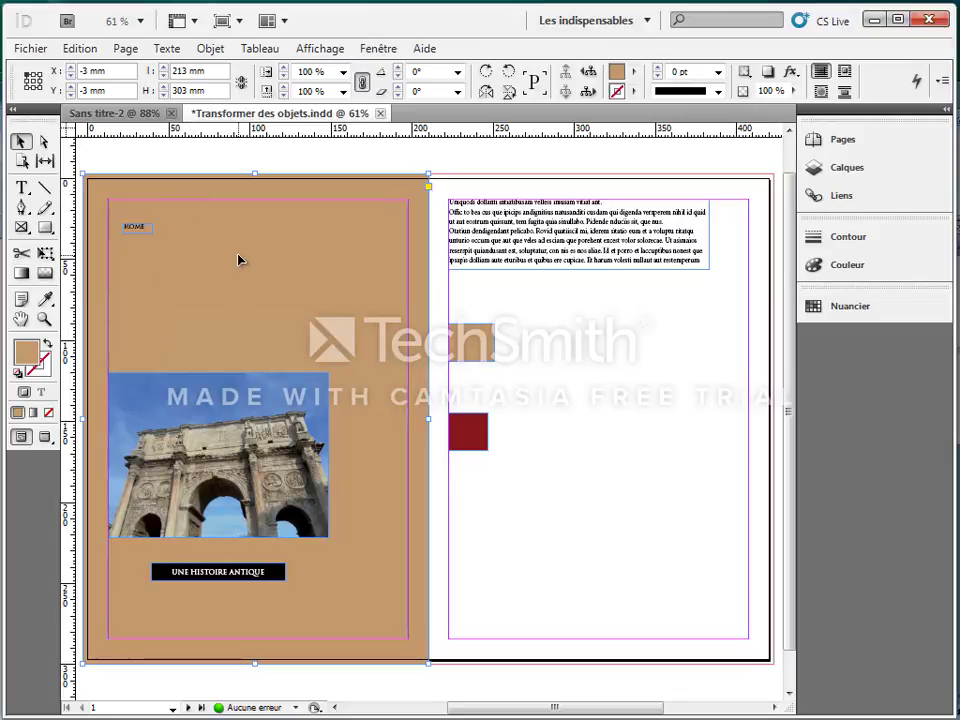
pyautogui.click(210, 49)
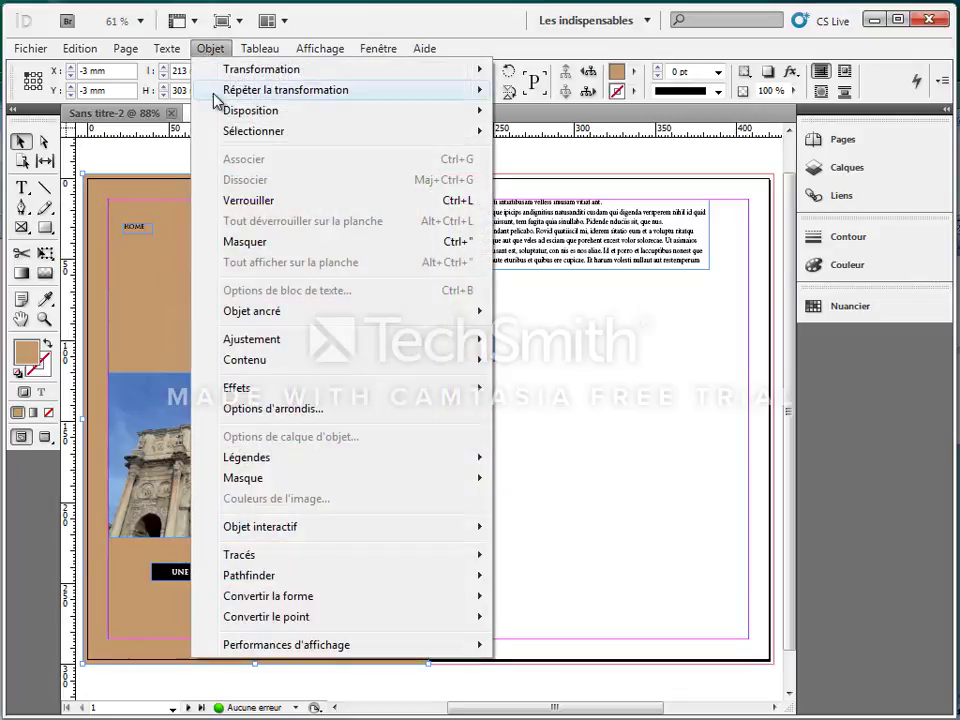
pyautogui.click(244, 201)
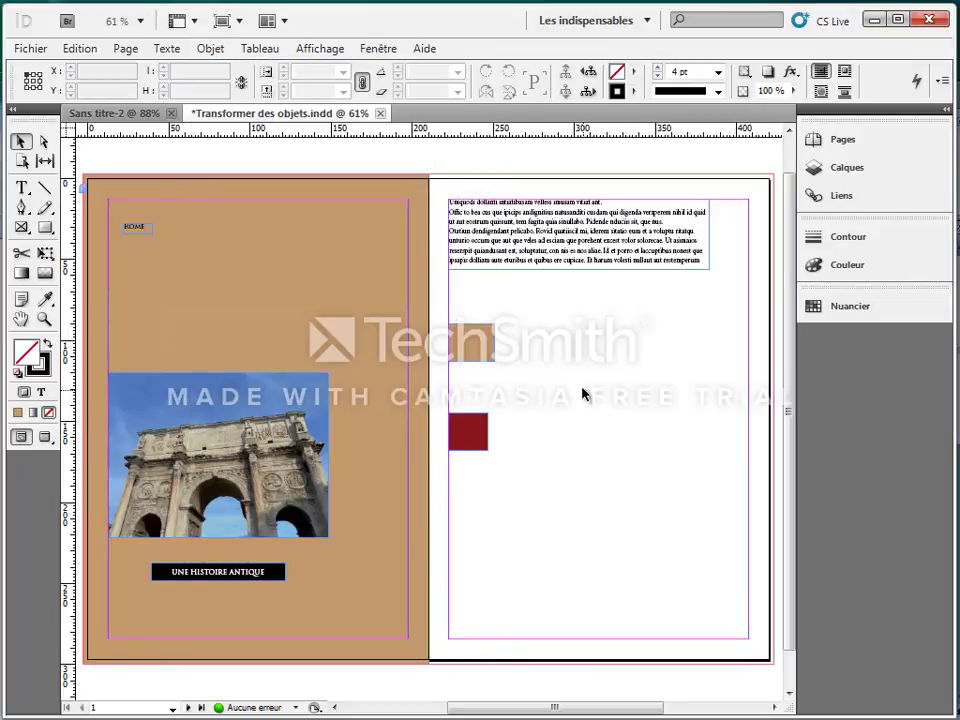
# - Enlarge the ROME text with Free Transform to about 248 × 115 mm and align it to the left page's upper-left margin corner
pyautogui.click(134, 229)
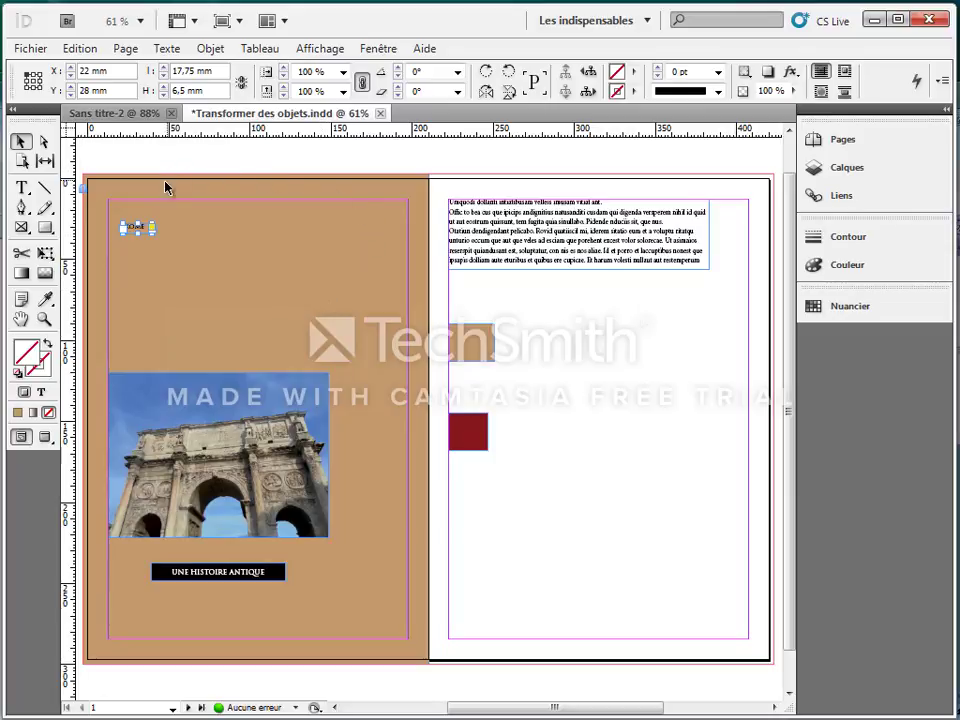
pyautogui.click(46, 254)
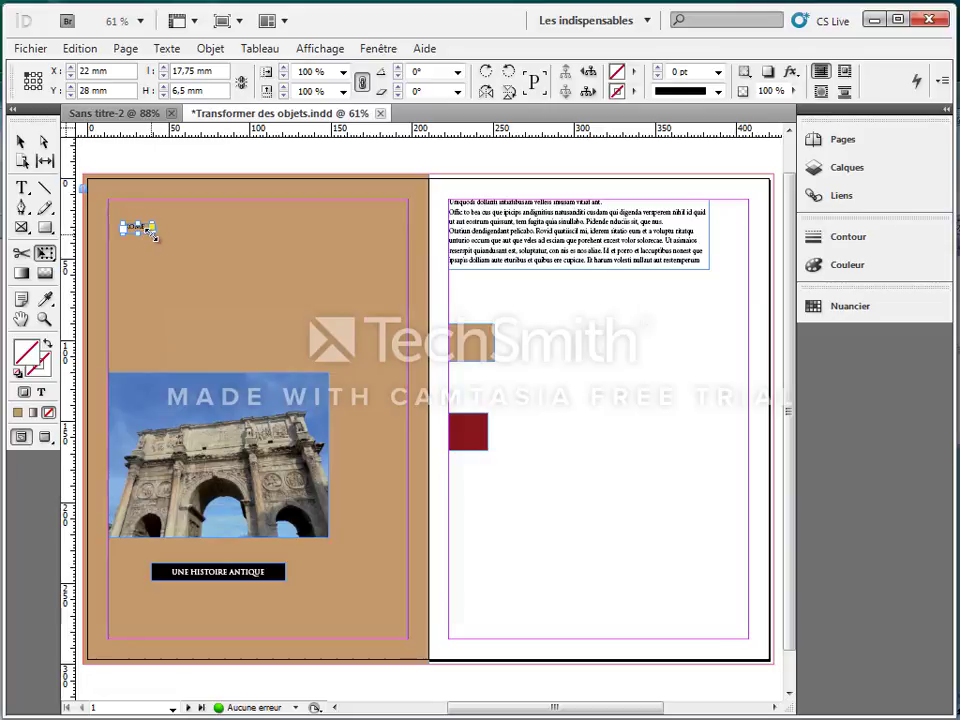
pyautogui.moveTo(153, 232); pyautogui.dragTo(559, 430)
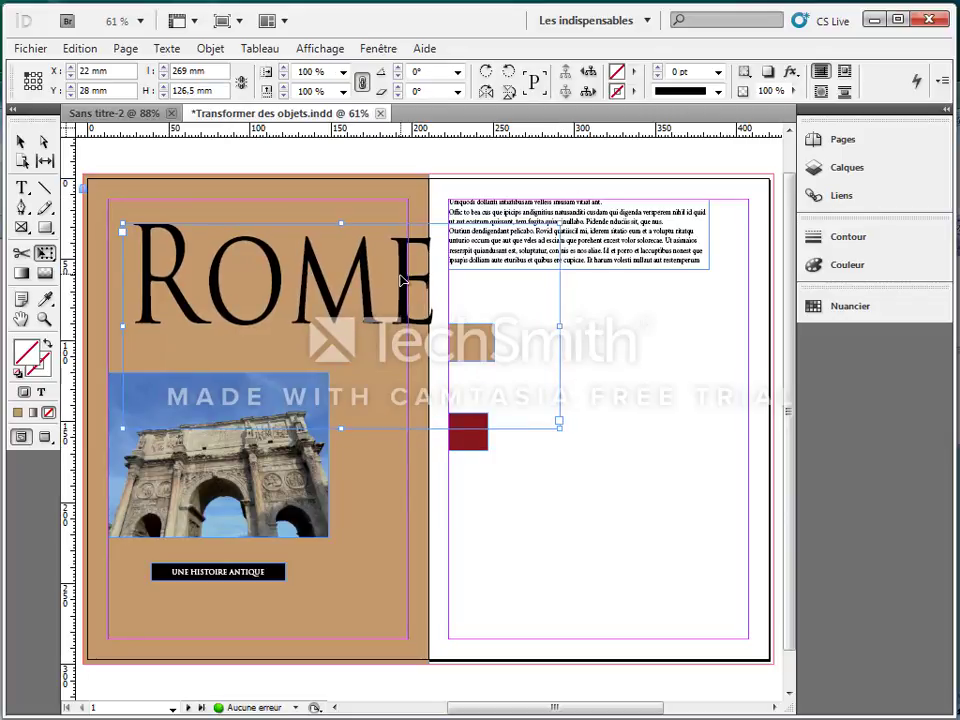
pyautogui.moveTo(402, 272); pyautogui.dragTo(390, 249)
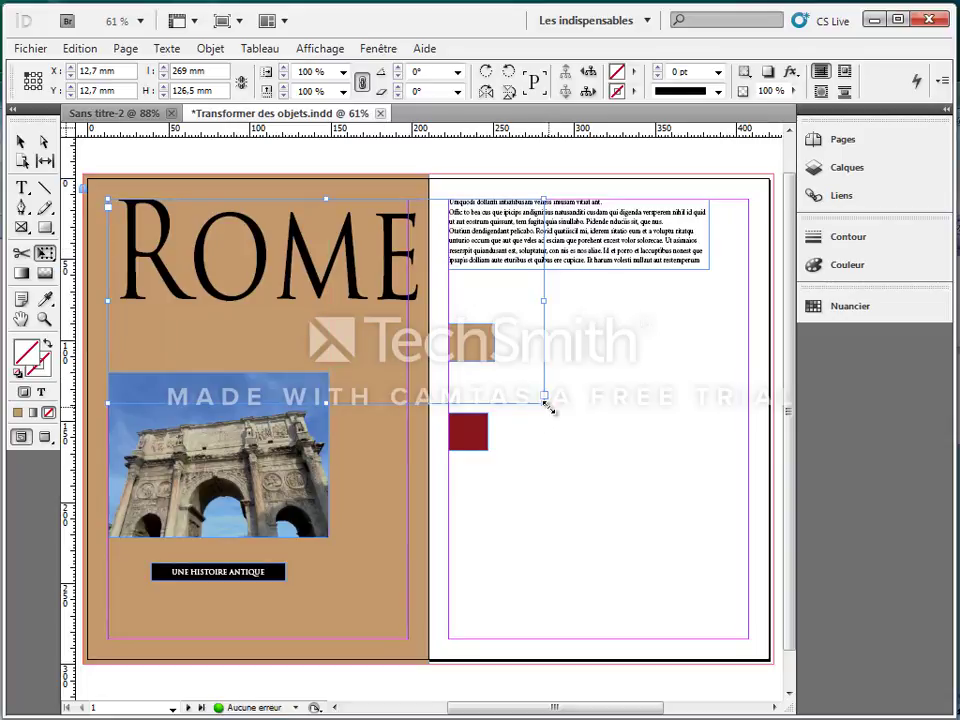
pyautogui.moveTo(551, 401); pyautogui.dragTo(509, 380)
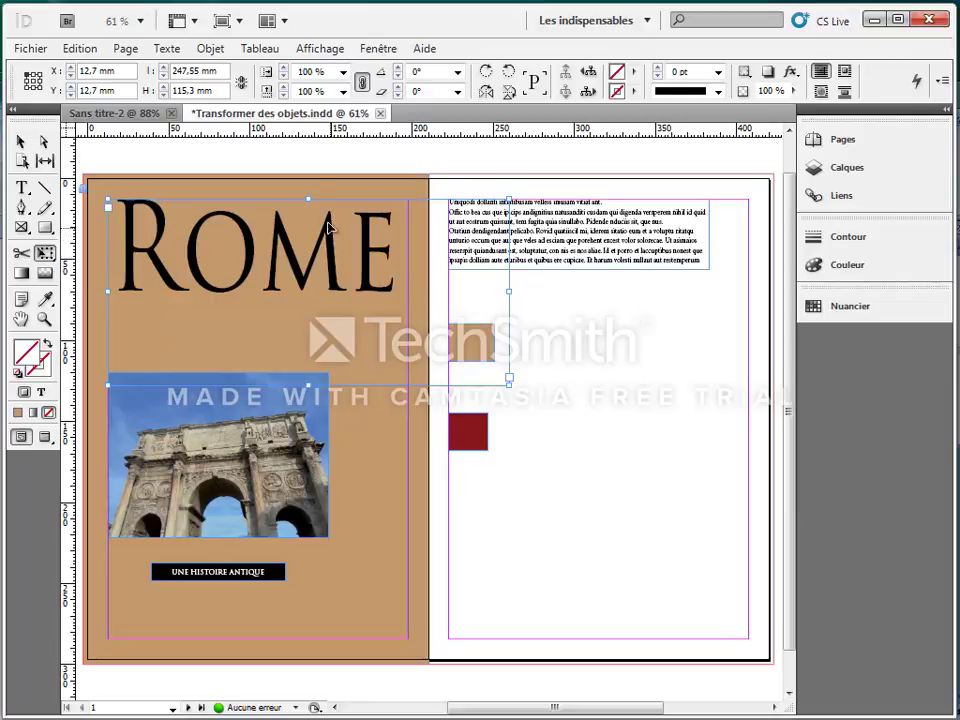
# - Tighten the ROME text frame to about 184.6 × 64.6 mm without scaling its text
pyautogui.click(22, 143)
pyautogui.moveTo(509, 291); pyautogui.dragTo(403, 285)
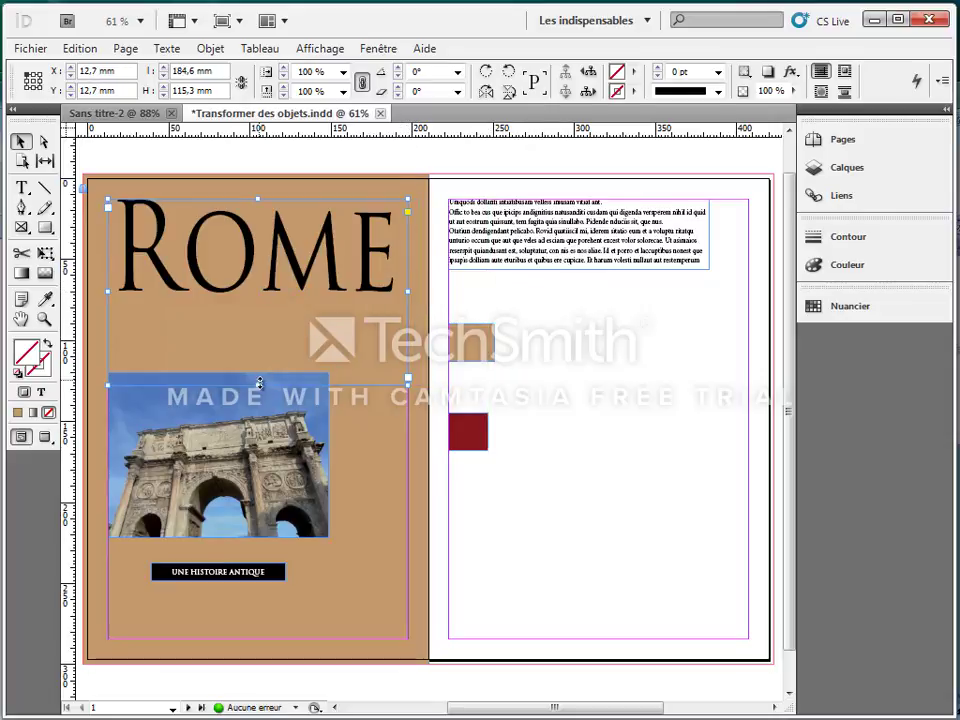
pyautogui.moveTo(257, 385); pyautogui.dragTo(285, 306)
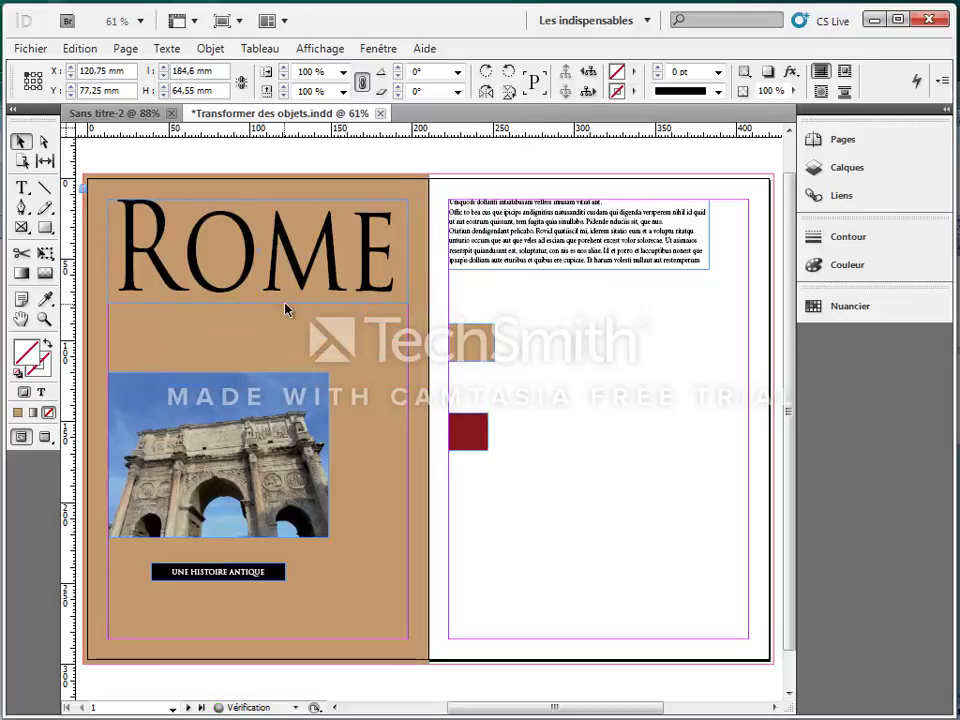
pyautogui.click(642, 332)
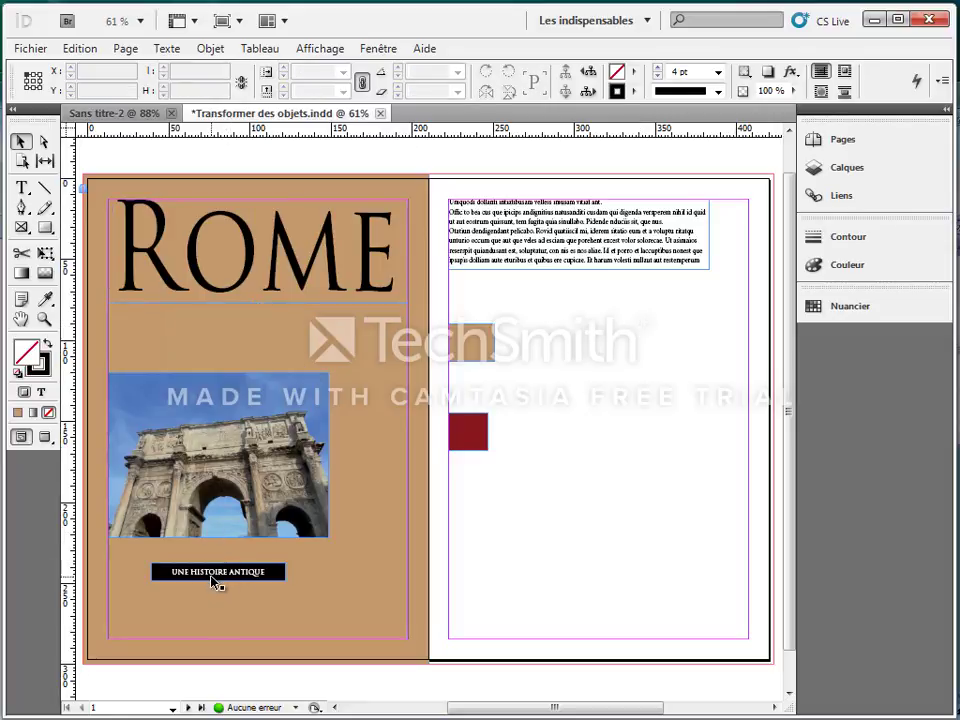
# - Place the UNE HISTOIRE ANTIQUE banner directly beneath the title at X 12.7 mm, Y 77.25 mm, and lock the ROME title
pyautogui.moveTo(210, 580); pyautogui.dragTo(172, 323)
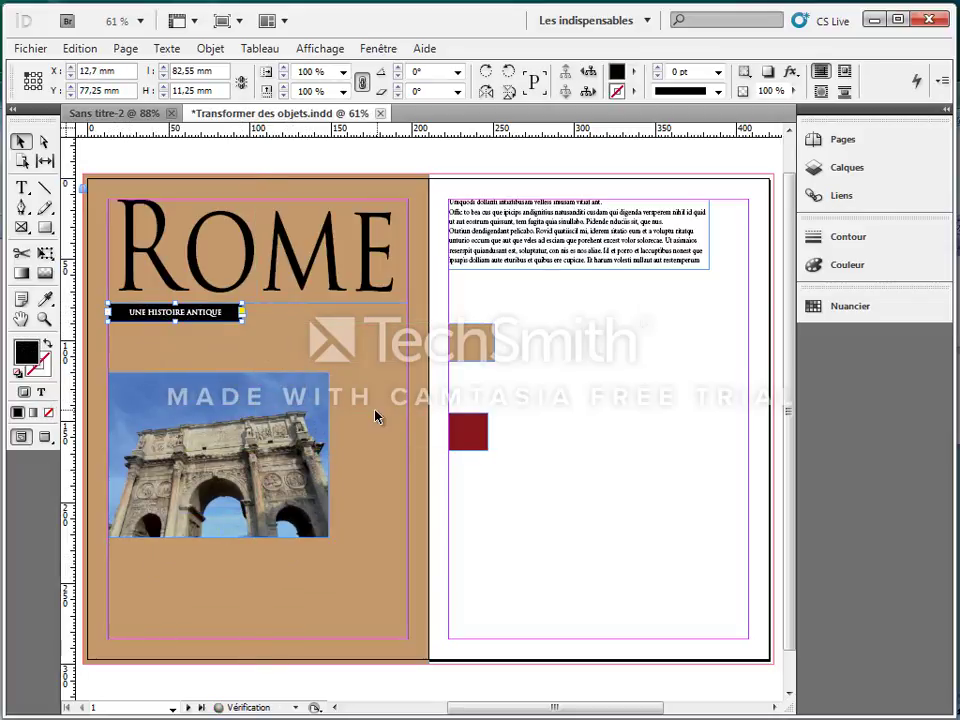
pyautogui.click(291, 238)
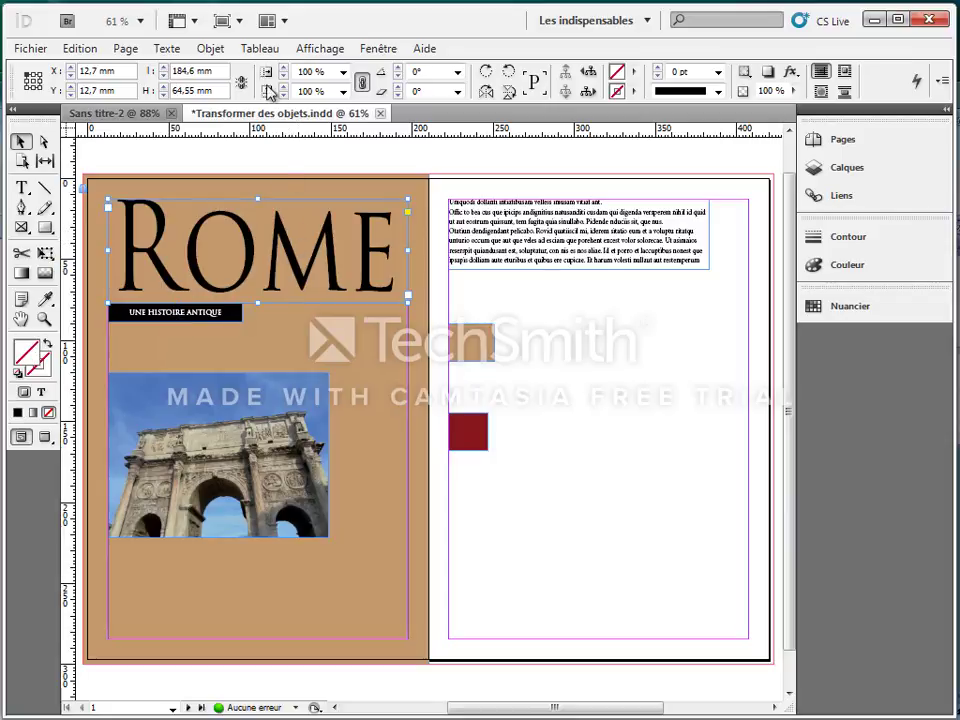
pyautogui.click(210, 50)
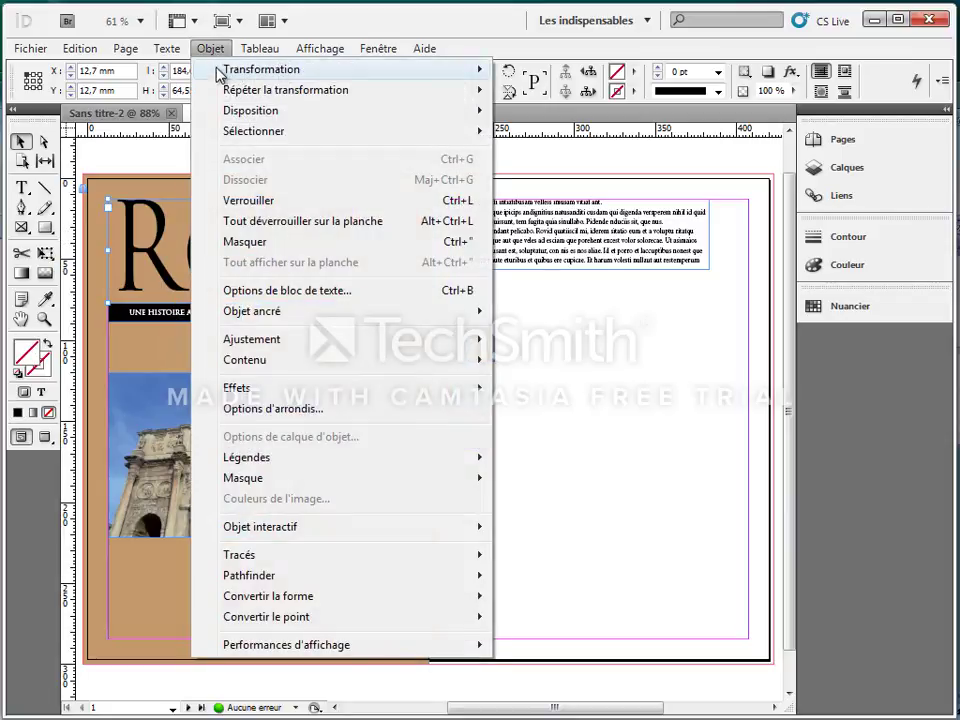
pyautogui.click(232, 200)
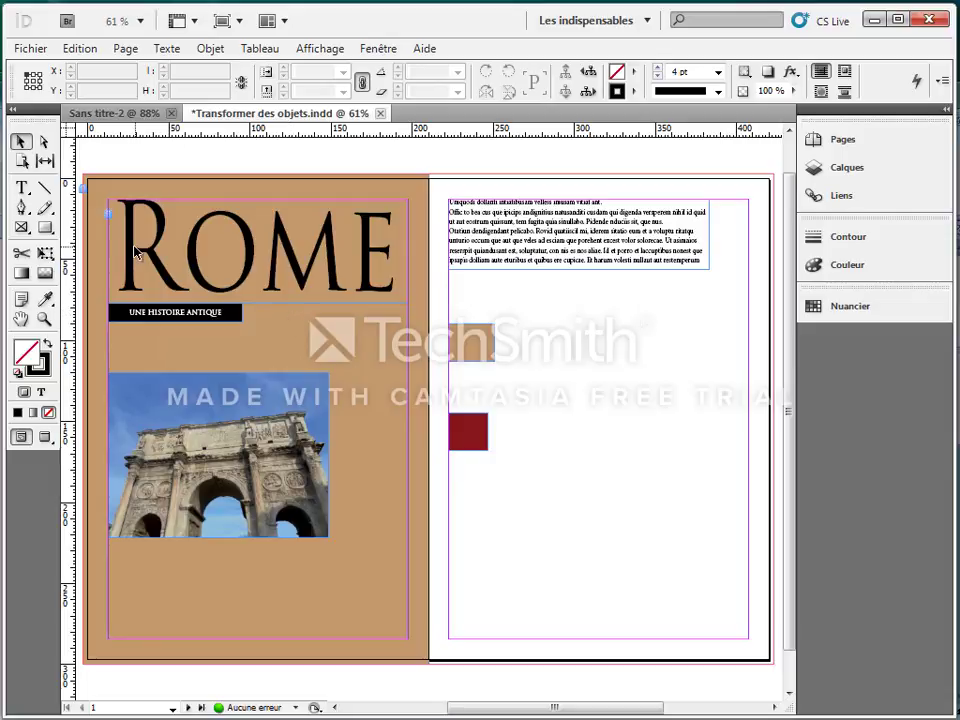
# - Scale the UNE HISTOIRE ANTIQUE banner with Free Transform to about 184.8 × 25.2 mm, spanning the margins, and lock it
pyautogui.click(168, 314)
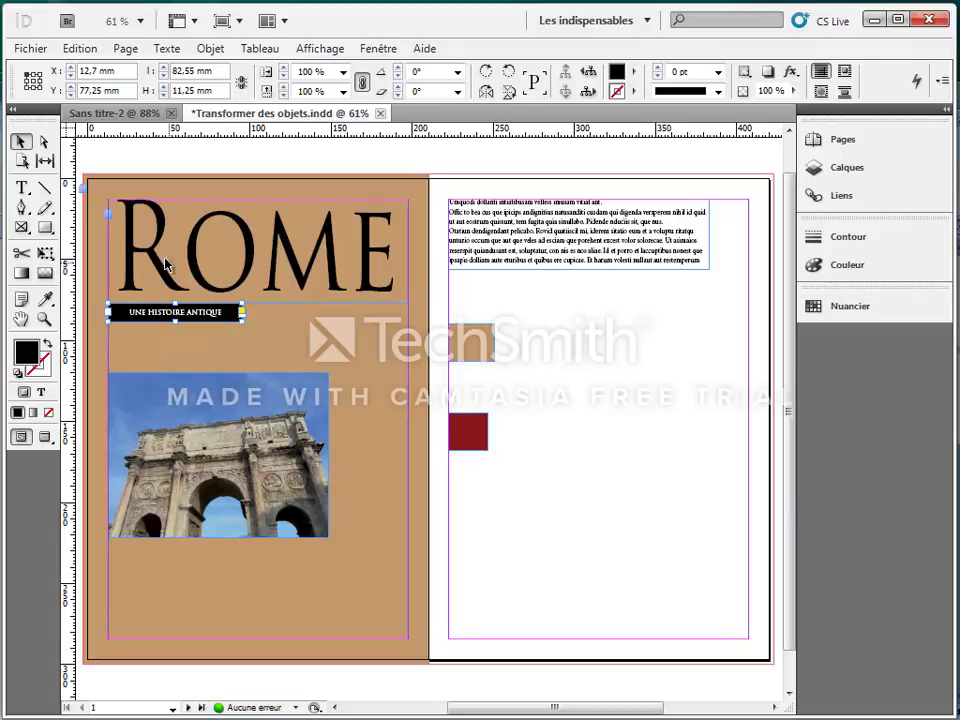
pyautogui.click(45, 253)
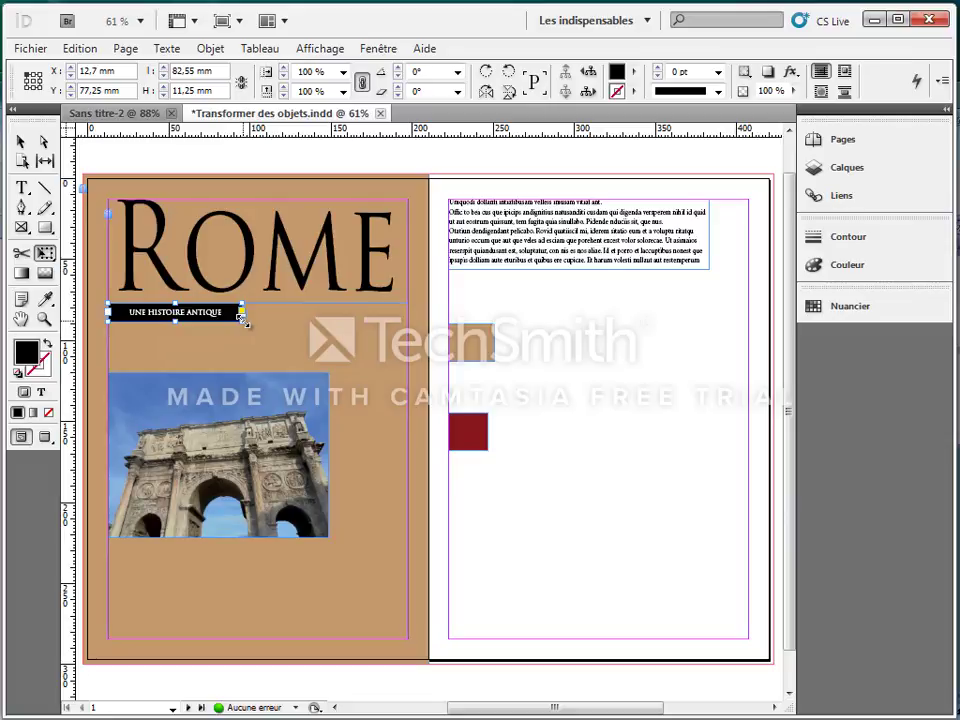
pyautogui.moveTo(244, 318); pyautogui.dragTo(399, 393)
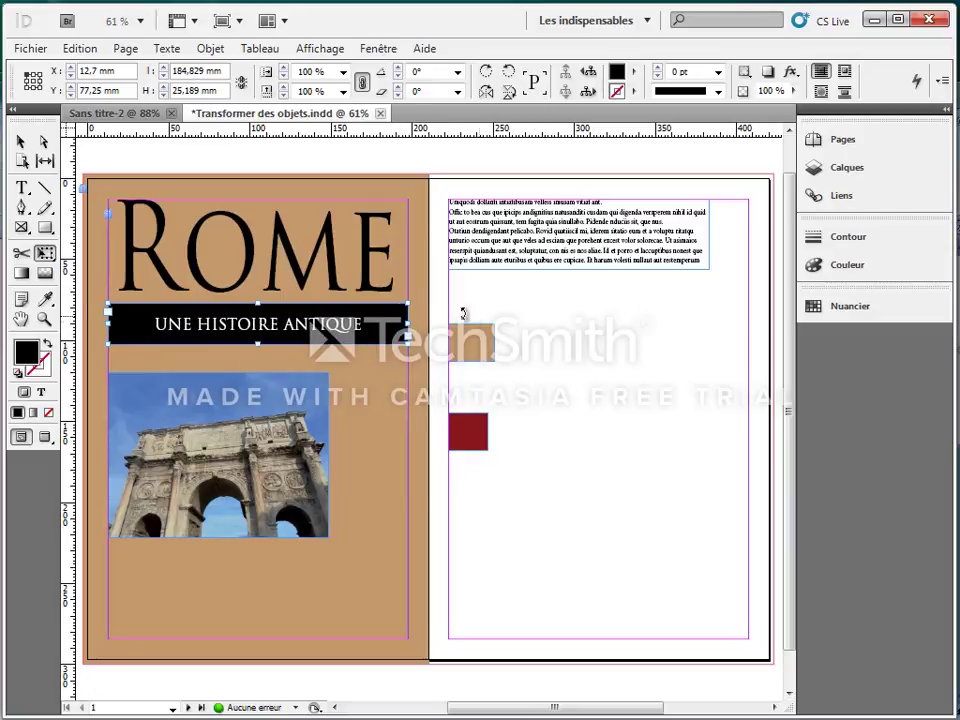
pyautogui.click(203, 49)
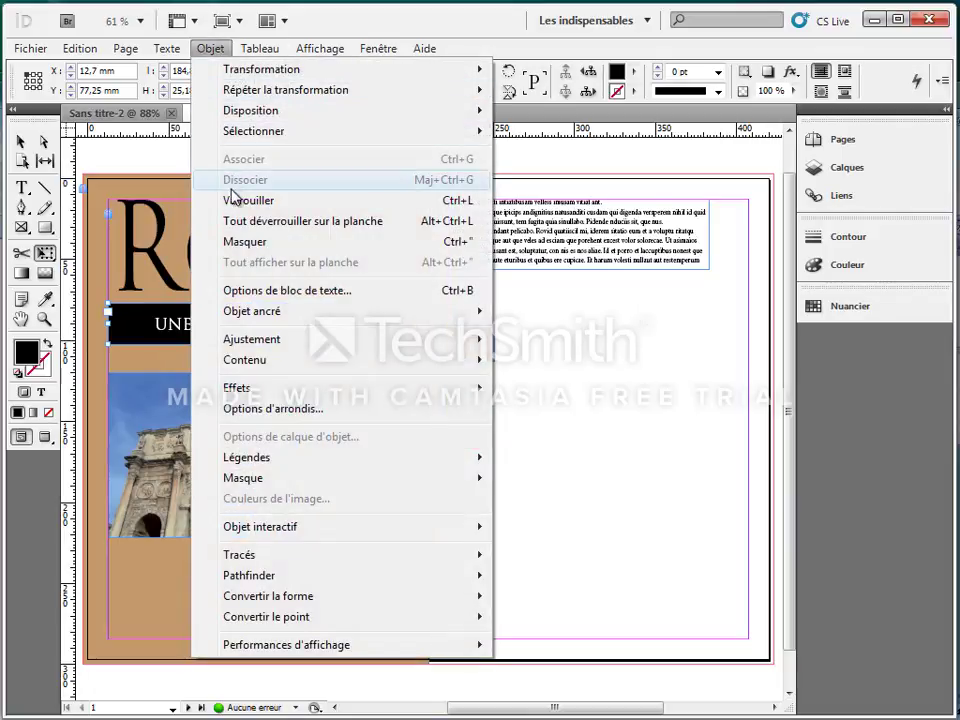
pyautogui.click(231, 201)
# - Move the text frame to X 240.7 mm, Y 27.7 mm, try stretching it with Free Transform, and undo the scaling
pyautogui.moveTo(622, 254); pyautogui.dragTo(640, 265)
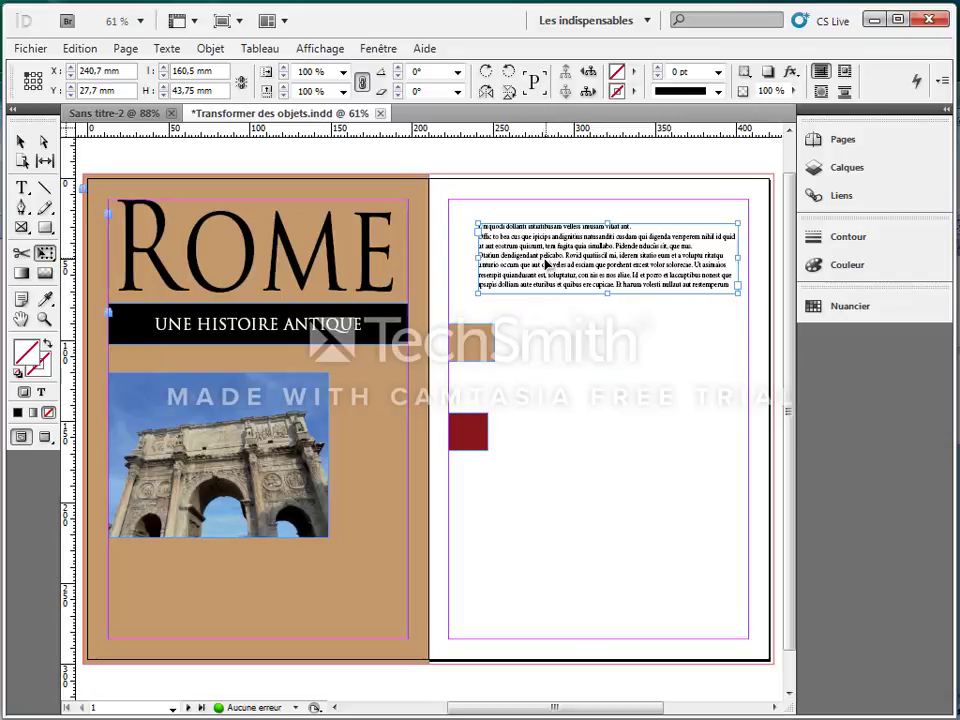
pyautogui.click(46, 254)
pyautogui.moveTo(741, 289); pyautogui.dragTo(676, 296)
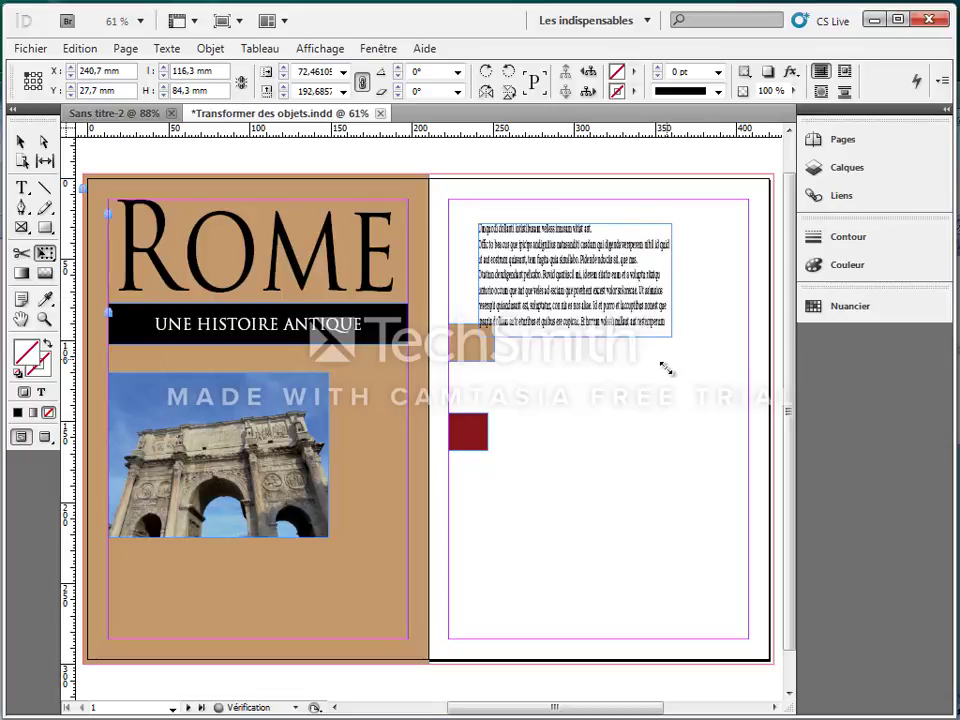
pyautogui.moveTo(665, 369); pyautogui.dragTo(716, 320)
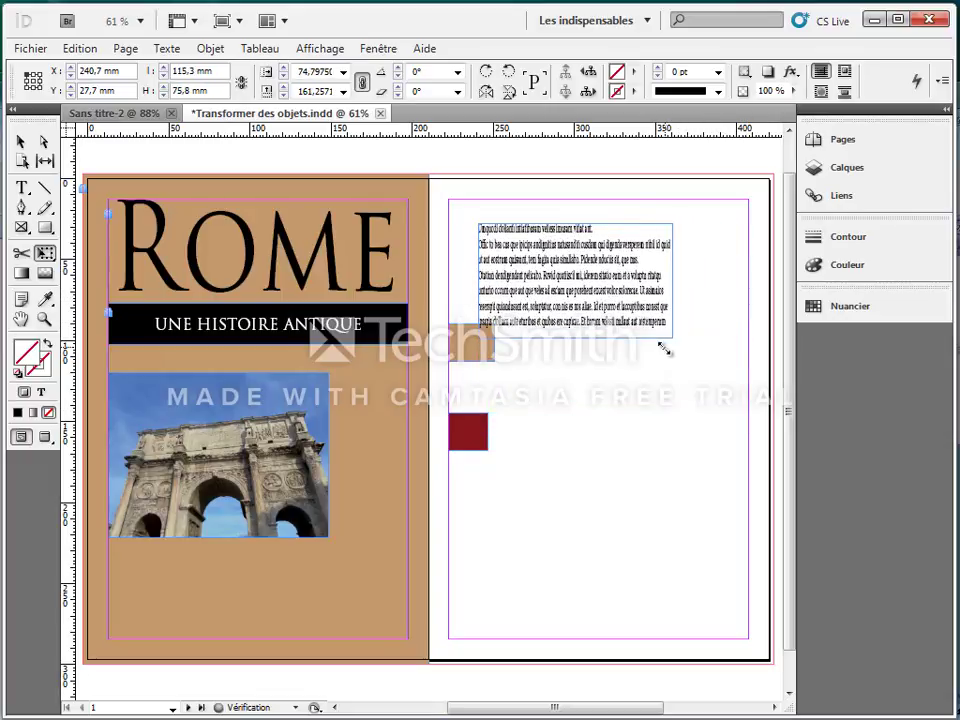
pyautogui.moveTo(679, 386); pyautogui.dragTo(651, 352)
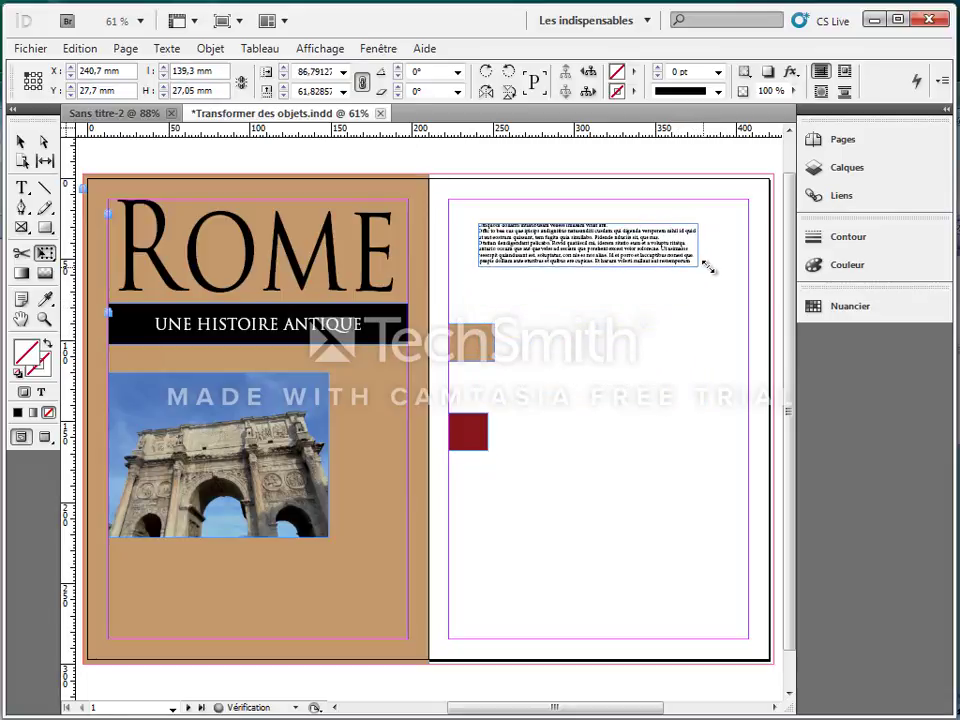
pyautogui.moveTo(714, 332); pyautogui.dragTo(360, 362)
pyautogui.moveTo(533, 362); pyautogui.dragTo(725, 316)
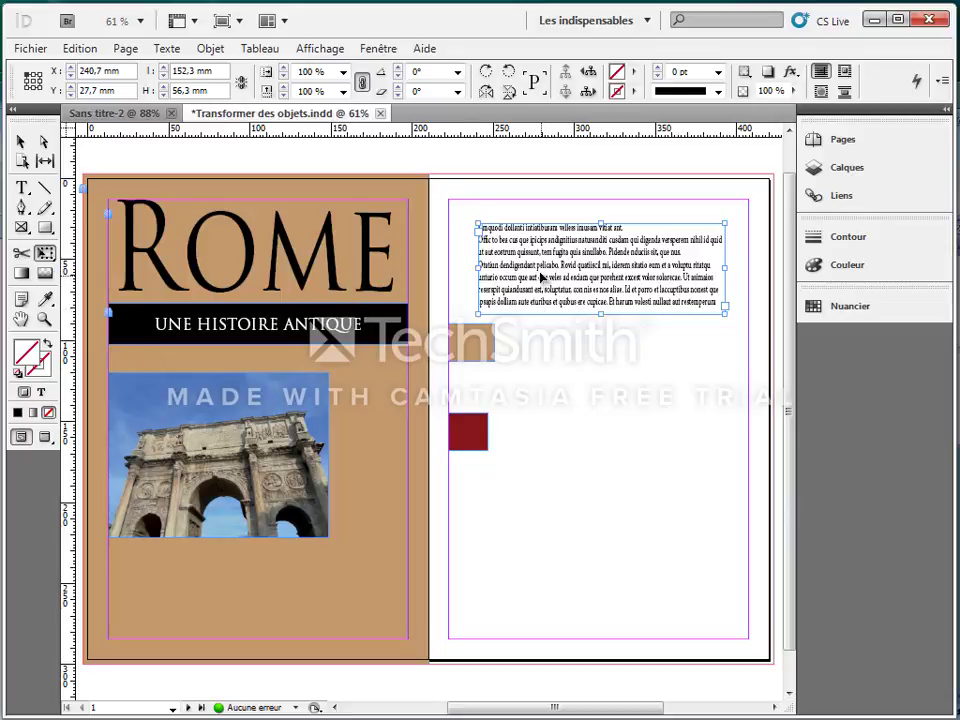
pyautogui.click(80, 48)
pyautogui.click(66, 66)
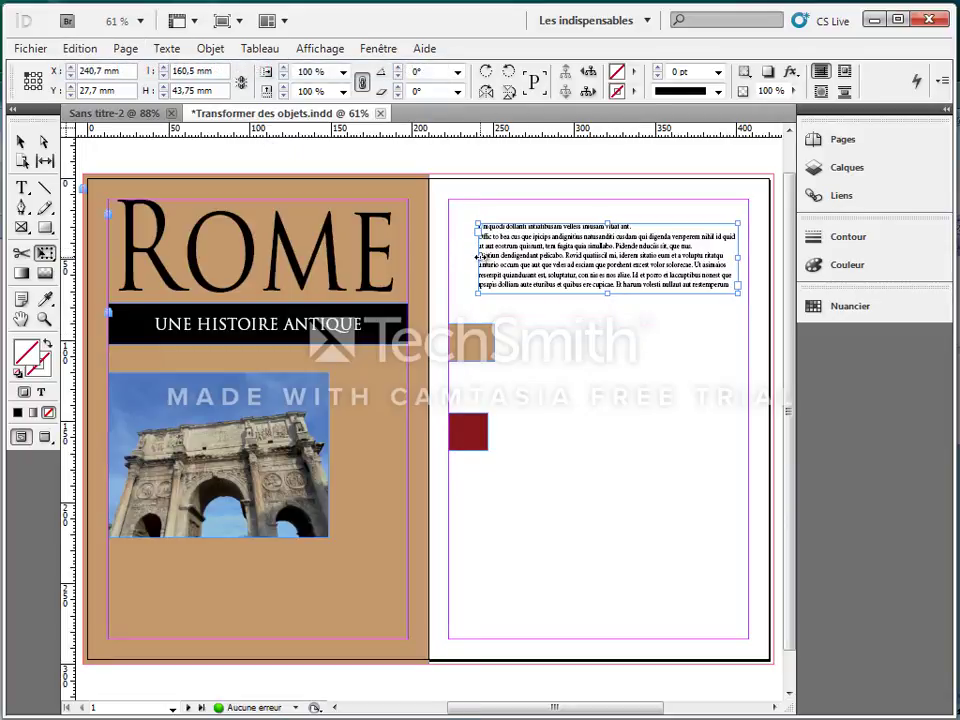
# - Resize the text frame to about 86.2 × 94.55 mm without scaling its text, and move it to about X 321.1 mm, Y 94.5 mm
pyautogui.click(22, 146)
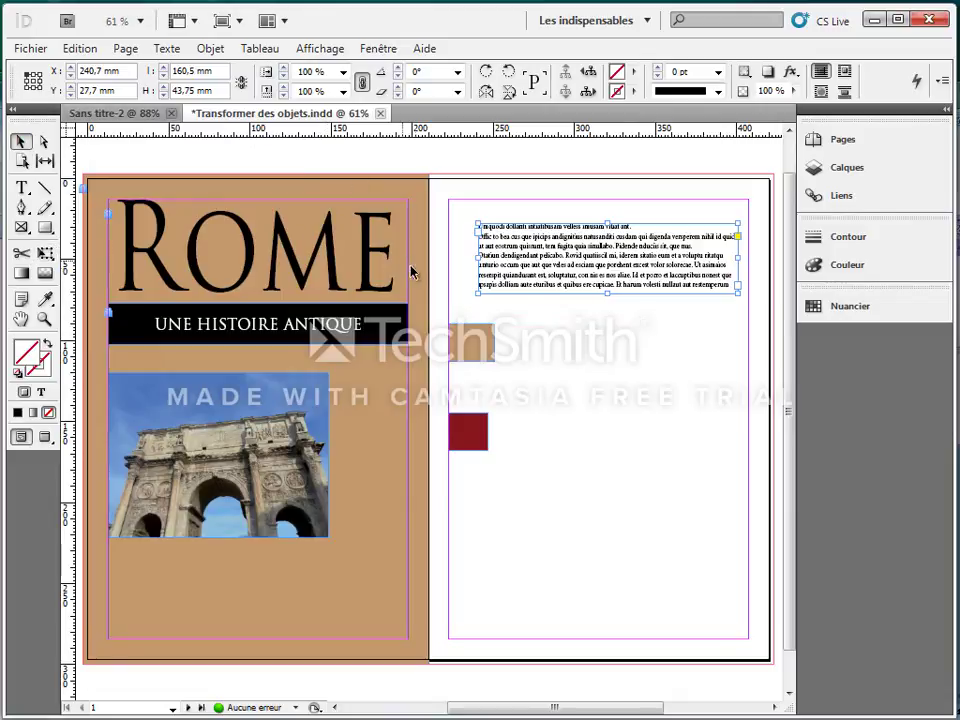
pyautogui.moveTo(478, 258); pyautogui.dragTo(598, 270)
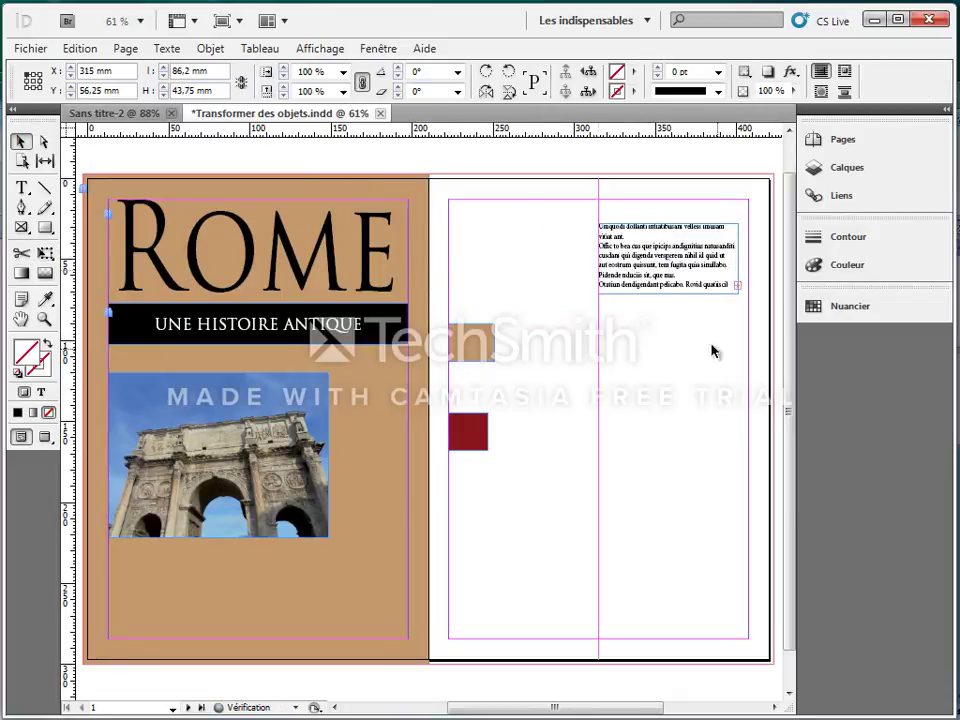
pyautogui.moveTo(668, 289); pyautogui.dragTo(690, 415)
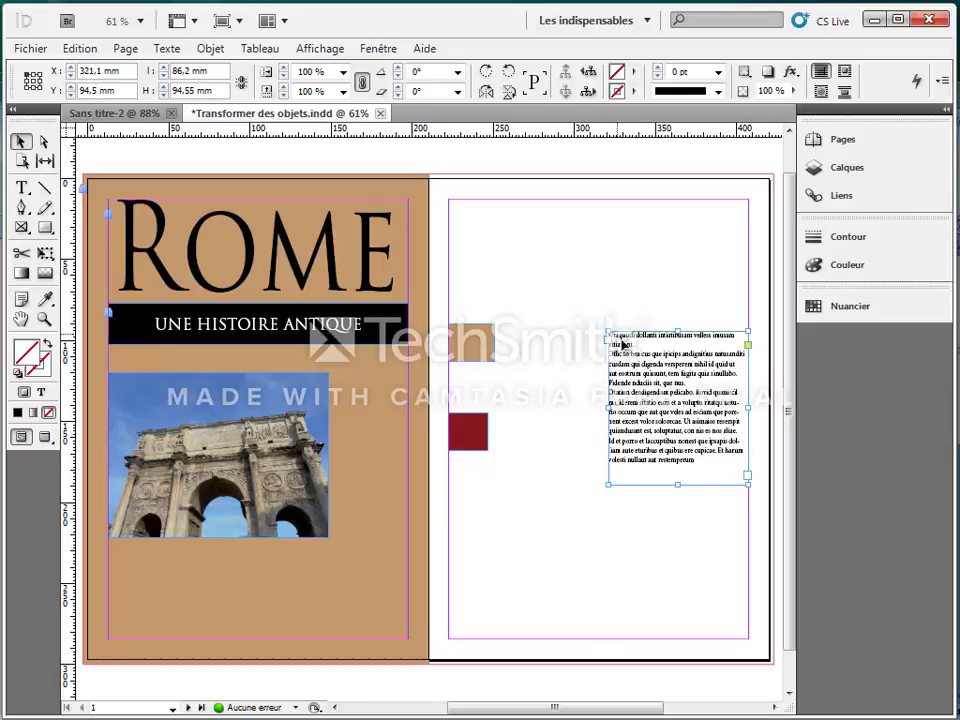
# - Scale the text frame proportionally with Free Transform to about 93.3 × 102.3 mm and place it at about X 315 mm, Y 97.3 mm
pyautogui.click(46, 253)
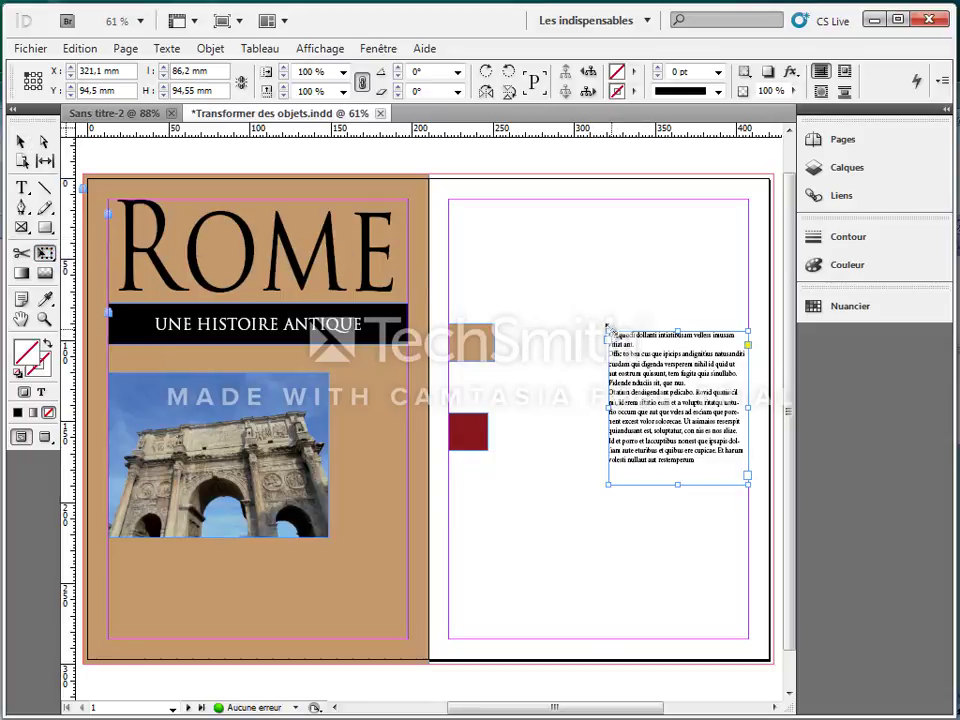
pyautogui.moveTo(607, 327); pyautogui.dragTo(552, 268)
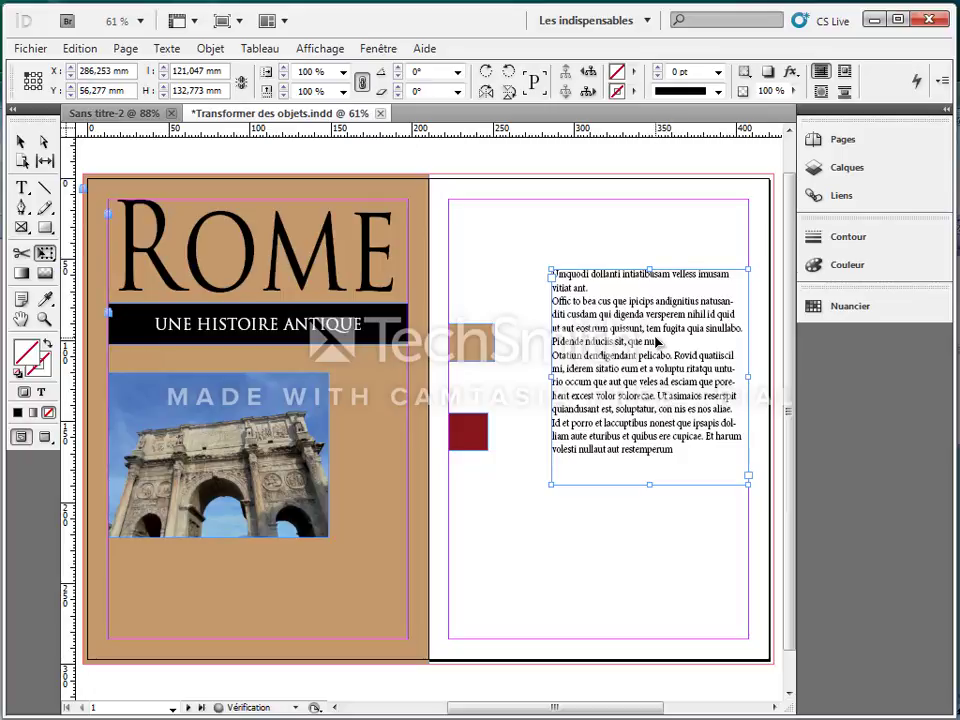
pyautogui.moveTo(654, 340); pyautogui.dragTo(657, 388)
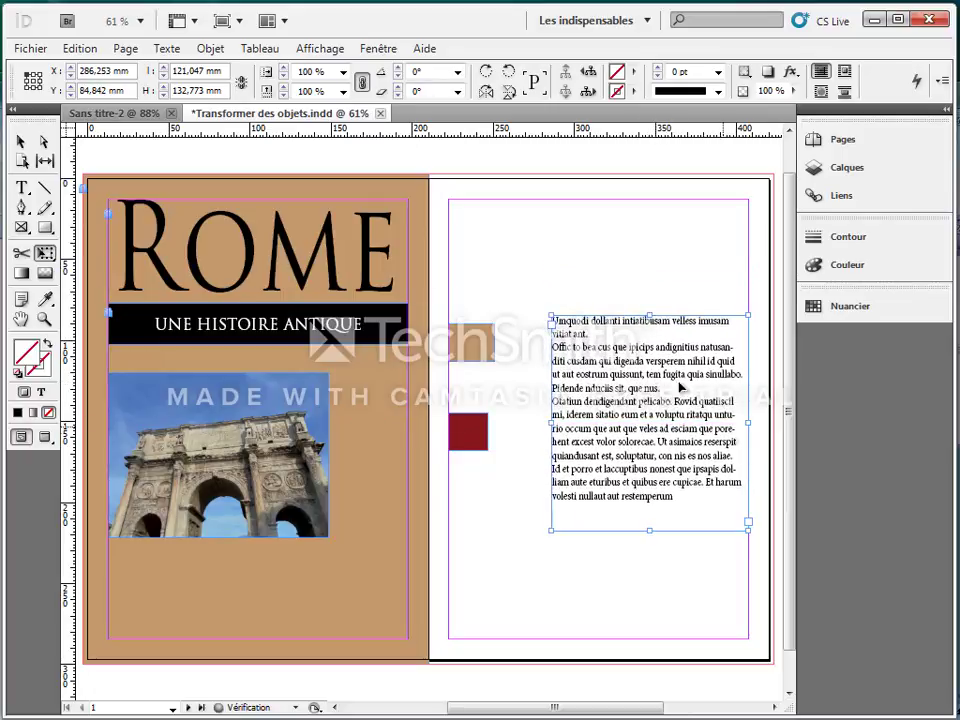
pyautogui.moveTo(549, 316); pyautogui.dragTo(597, 365)
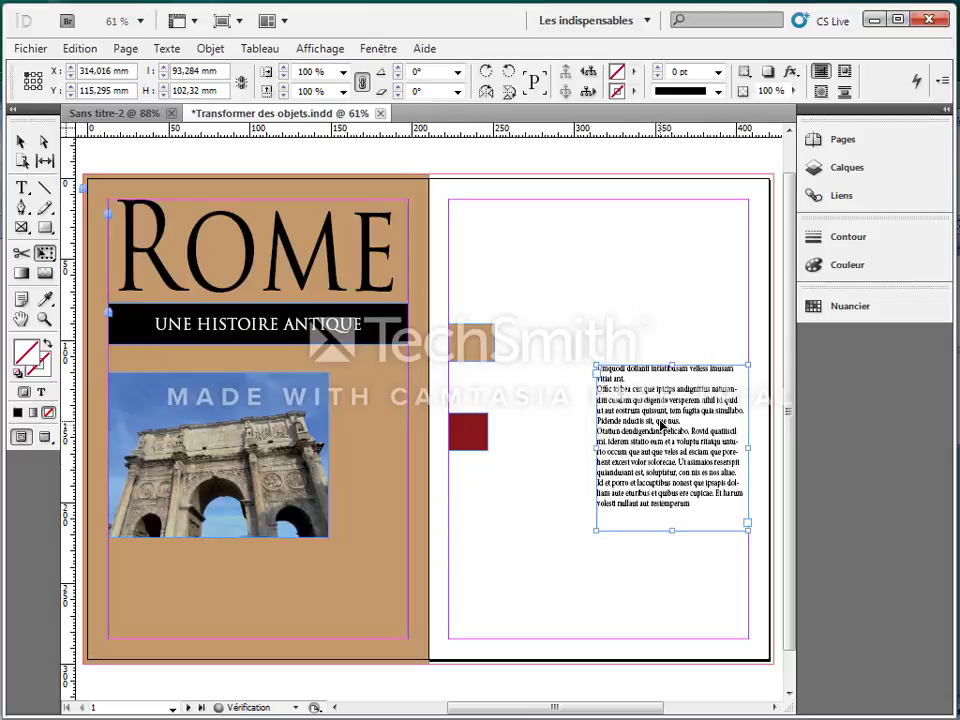
pyautogui.moveTo(640, 420); pyautogui.dragTo(642, 392)
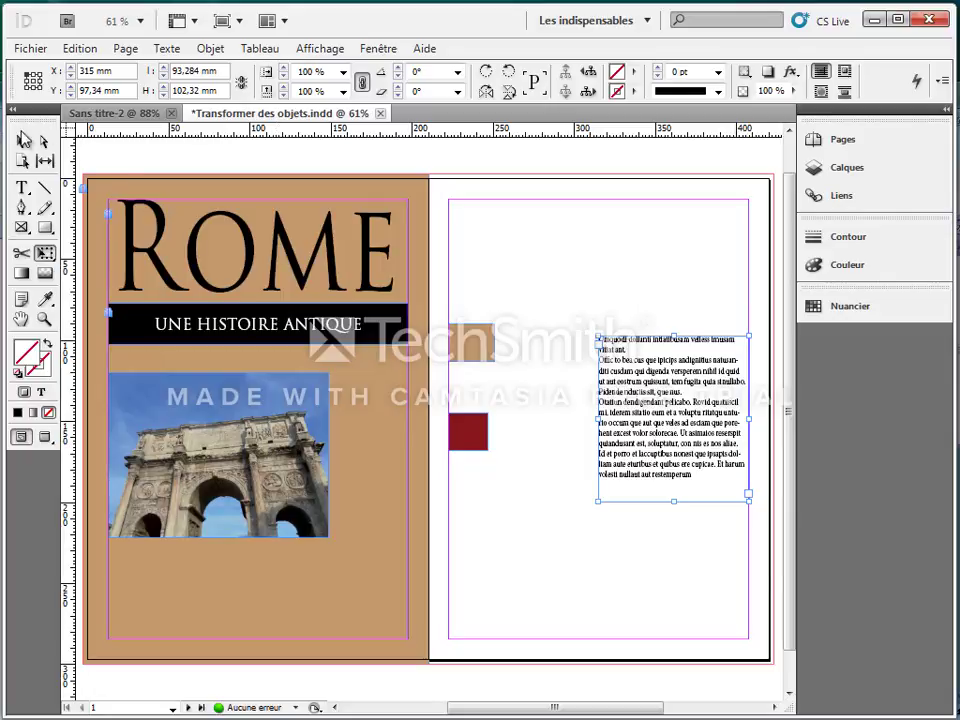
# - Move the arch photo beneath the banner and scale it proportionally with Free Transform to about 179 × 134.3 mm
pyautogui.click(20, 141)
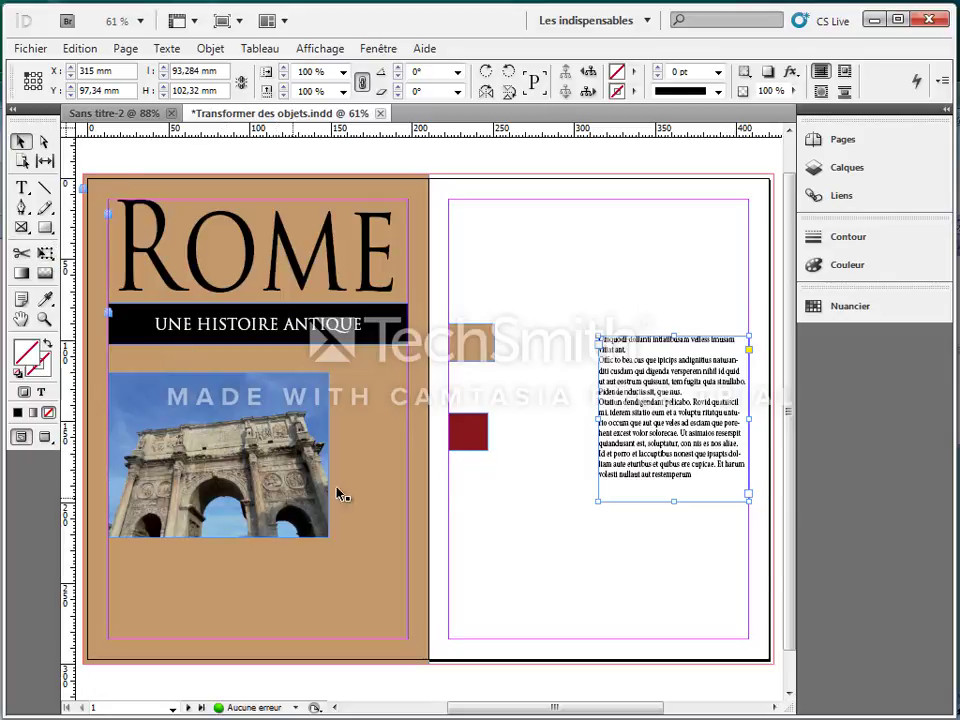
pyautogui.click(525, 521)
pyautogui.click(285, 455)
pyautogui.moveTo(285, 455); pyautogui.dragTo(325, 460)
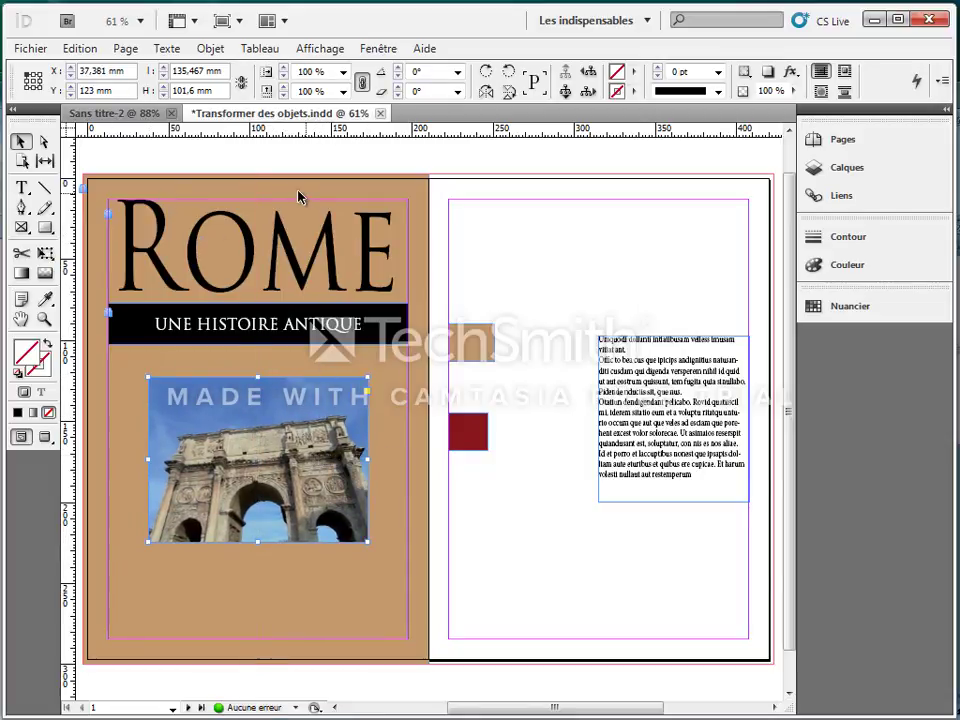
pyautogui.click(46, 254)
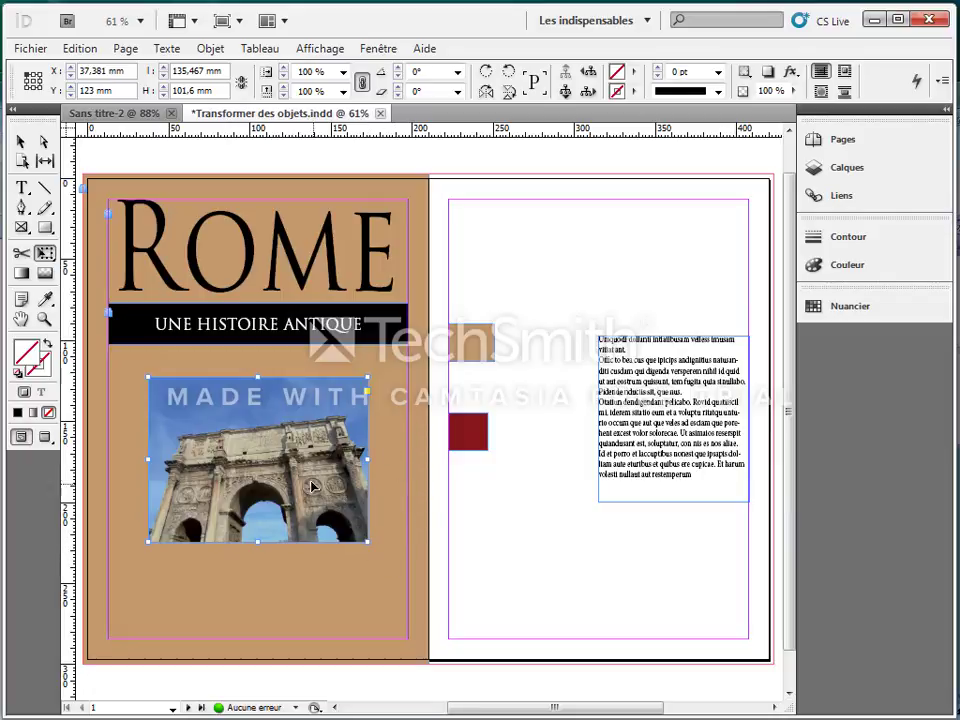
pyautogui.moveTo(297, 459)
pyautogui.mouseDown()
pyautogui.moveTo(299, 474)
pyautogui.moveTo(300, 459)
pyautogui.mouseUp()
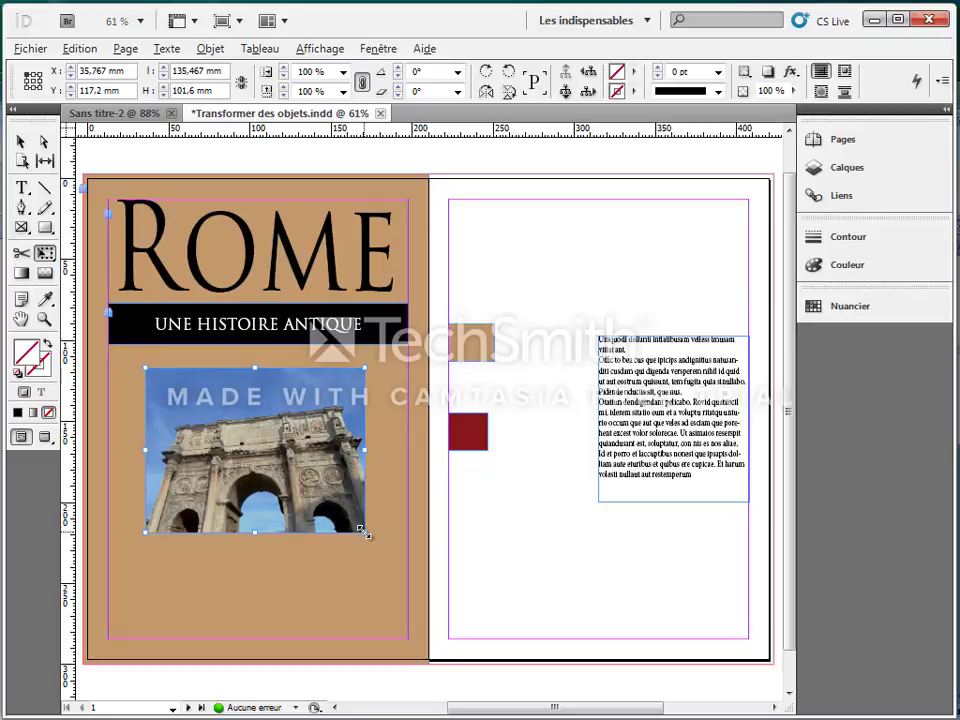
pyautogui.moveTo(363, 533); pyautogui.dragTo(386, 581)
pyautogui.moveTo(364, 488); pyautogui.dragTo(369, 506)
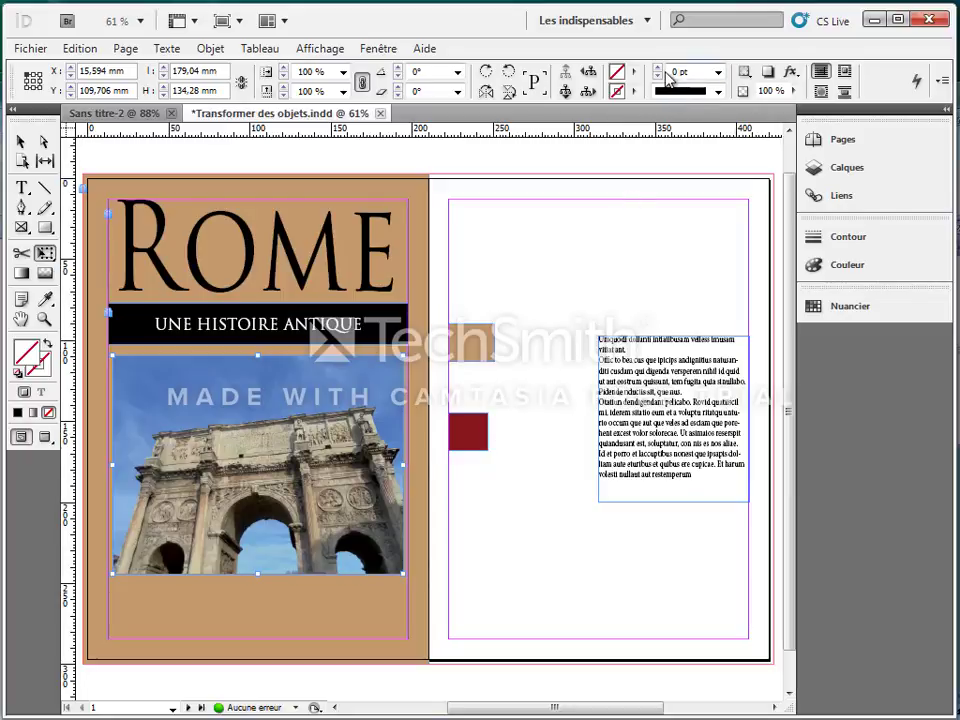
# - Add a 10 pt stroke to the arch photo and scale the framed photo with Free Transform to about 160 × 120.8 mm
pyautogui.click(717, 72)
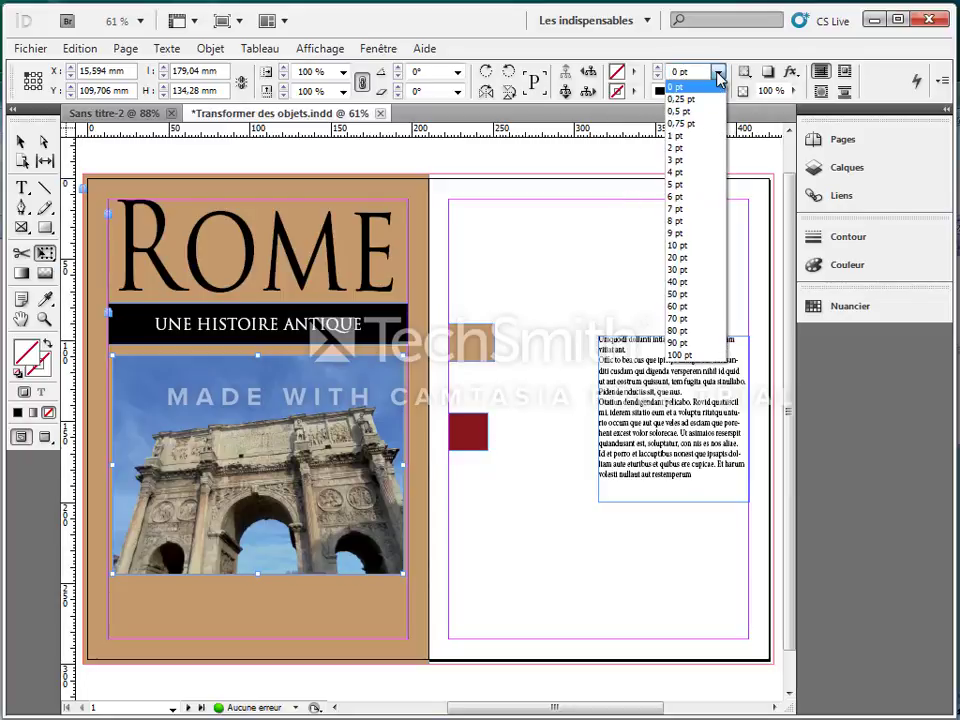
pyautogui.click(698, 248)
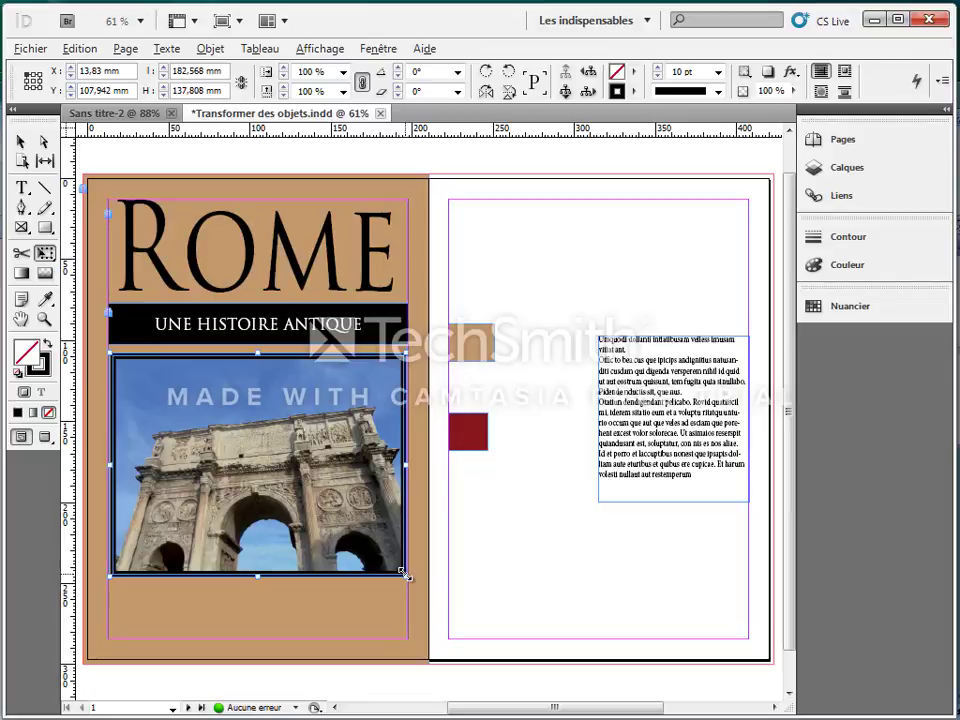
pyautogui.moveTo(405, 576); pyautogui.dragTo(377, 538)
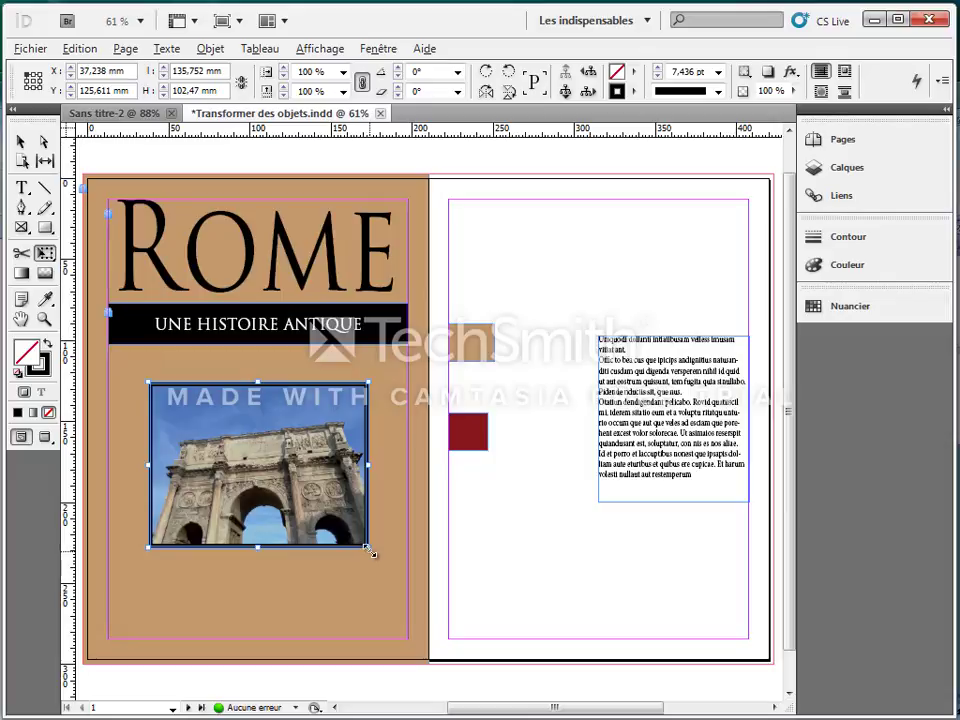
pyautogui.moveTo(367, 548); pyautogui.dragTo(377, 578)
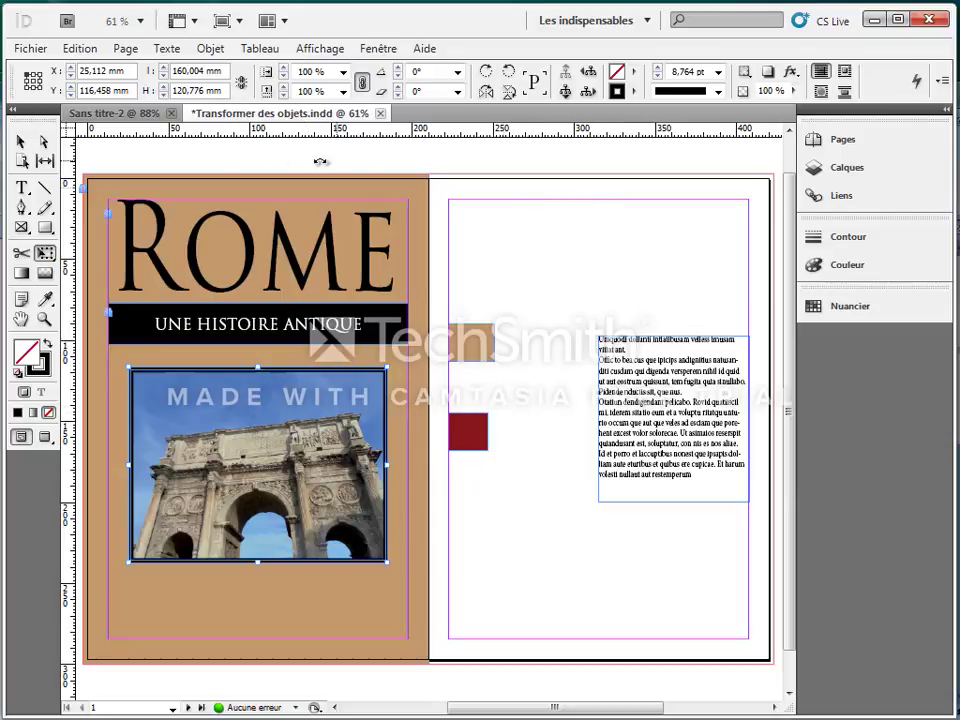
# - Enlarge the small tan block to 134 × 303 mm at X 210, Y -3 mm, and move its upper-right anchor to X 294.75, Y 116.46 mm
pyautogui.click(20, 142)
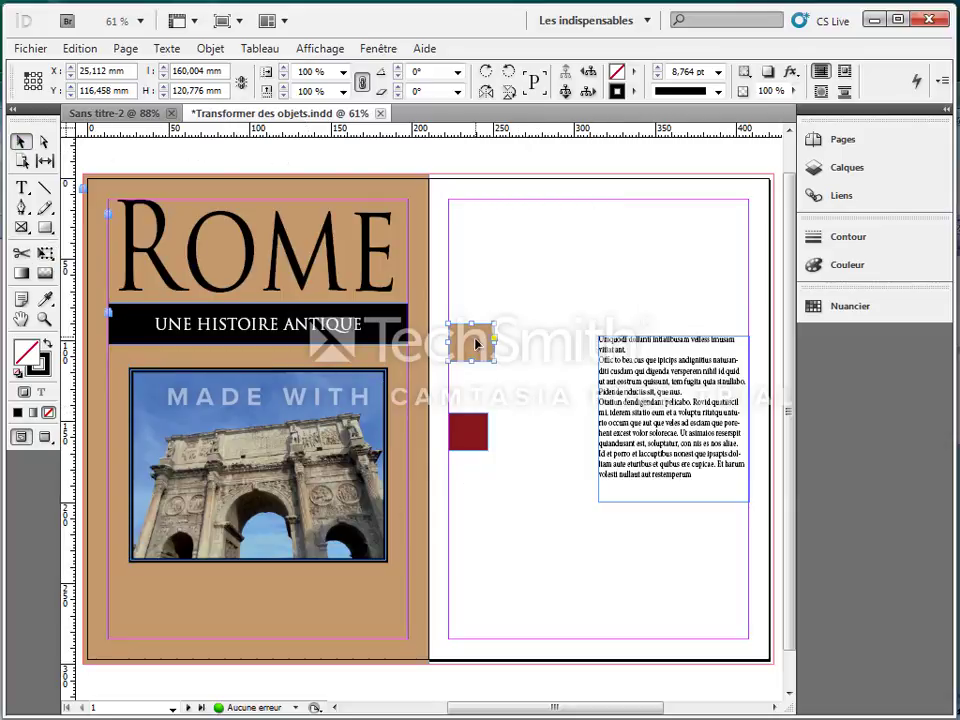
pyautogui.moveTo(468, 342); pyautogui.dragTo(647, 664)
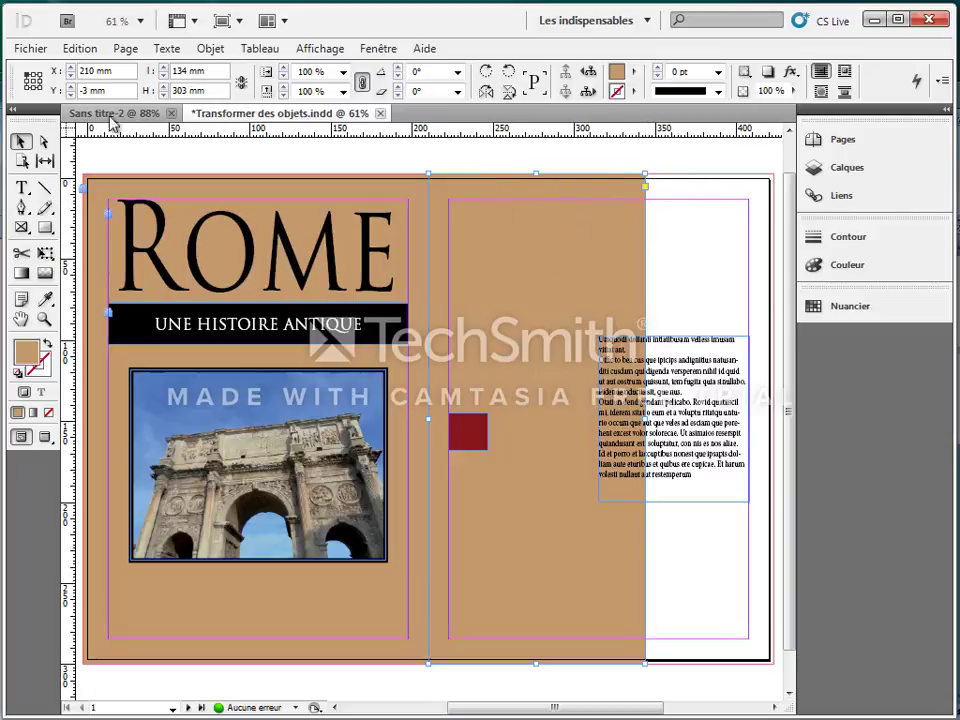
pyautogui.click(45, 146)
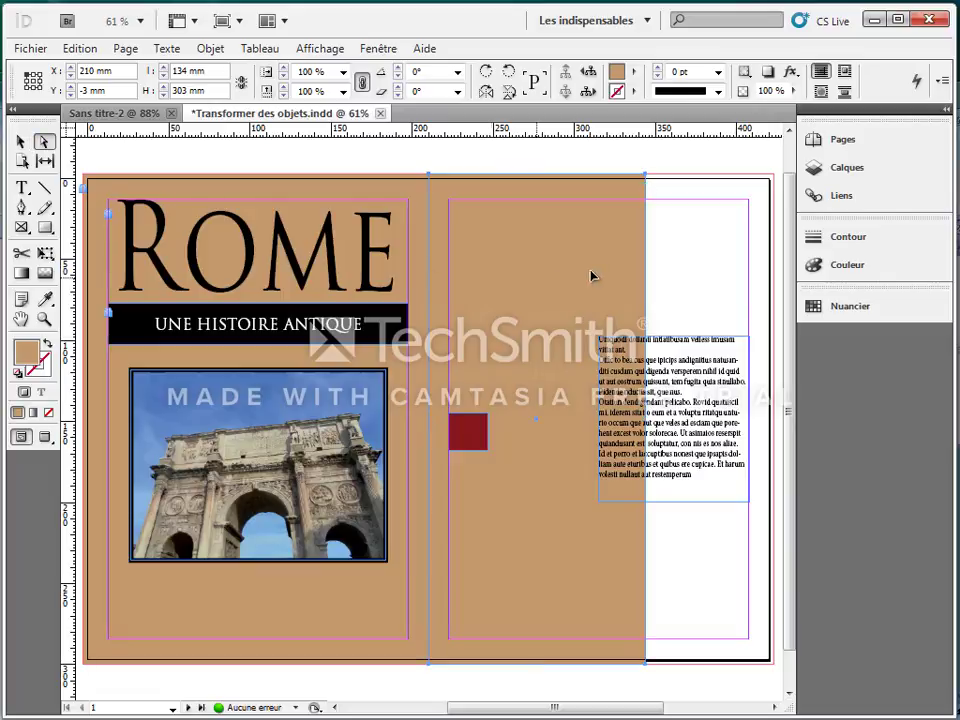
pyautogui.click(673, 242)
pyautogui.click(645, 214)
pyautogui.moveTo(646, 180); pyautogui.dragTo(530, 401)
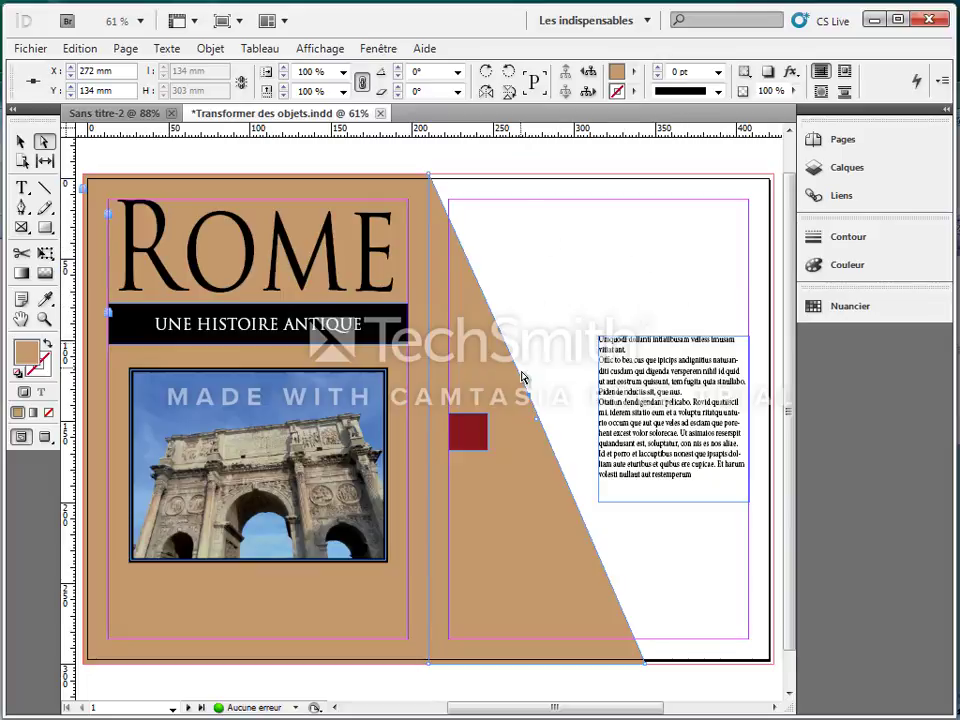
pyautogui.moveTo(531, 402); pyautogui.dragTo(568, 373)
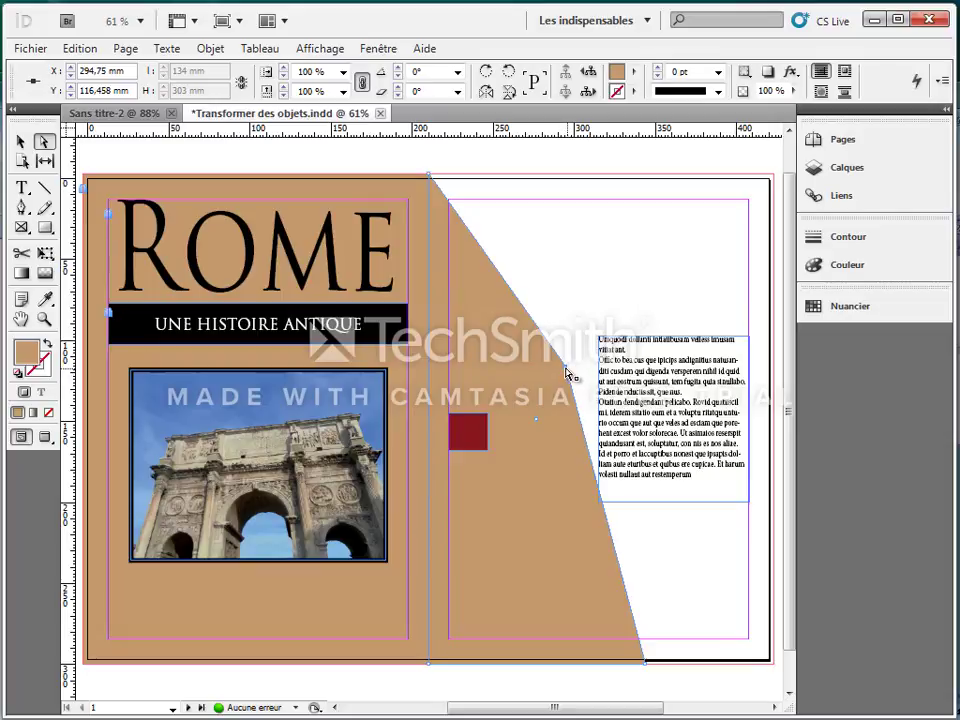
# - Try curving the tan block's moved anchor point with the Convert Direction Point tool, and turn it back into a corner
pyautogui.click(21, 207)
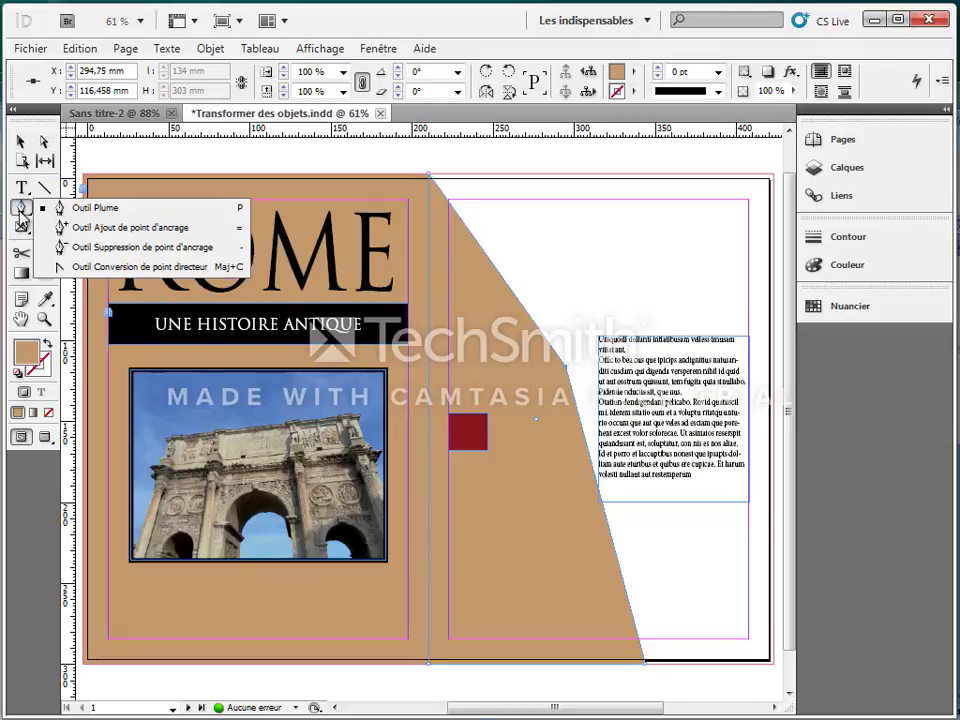
pyautogui.click(84, 268)
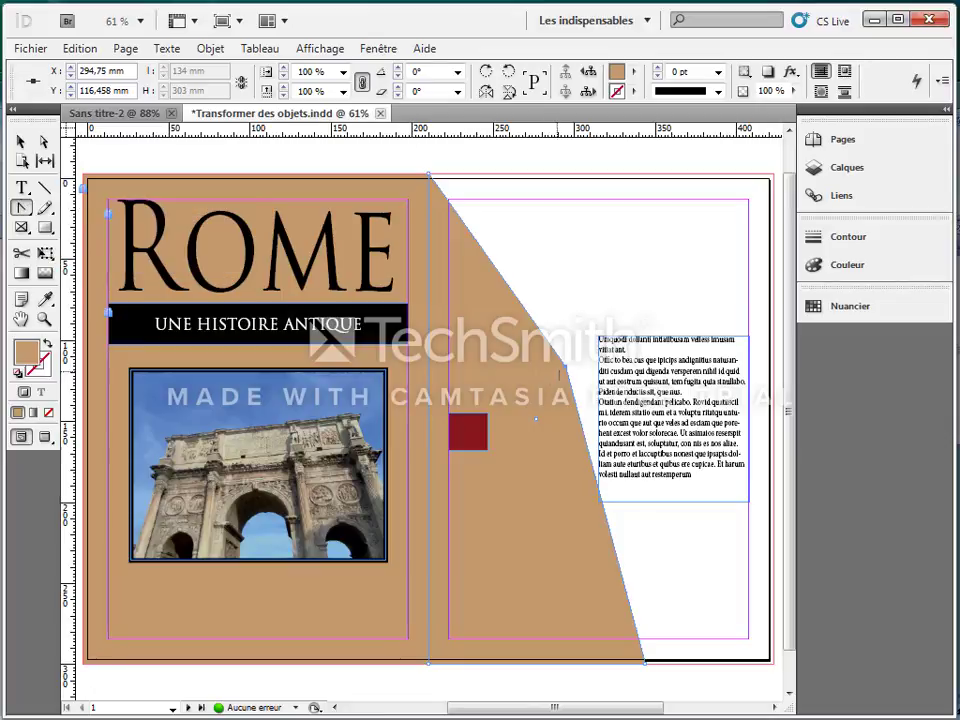
pyautogui.moveTo(566, 369); pyautogui.dragTo(522, 236)
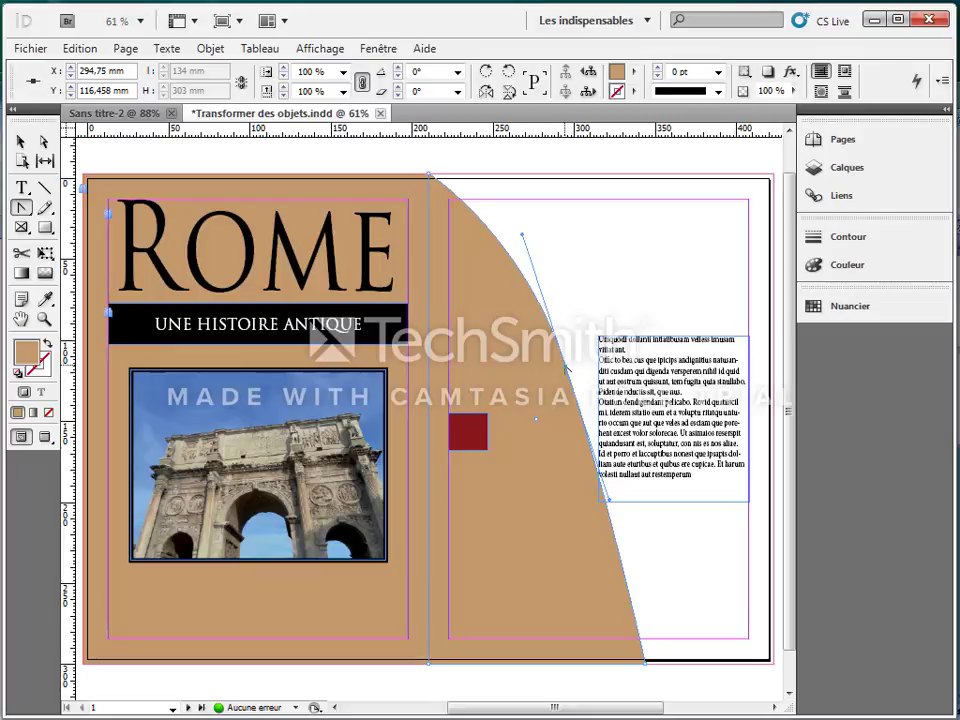
pyautogui.click(566, 367)
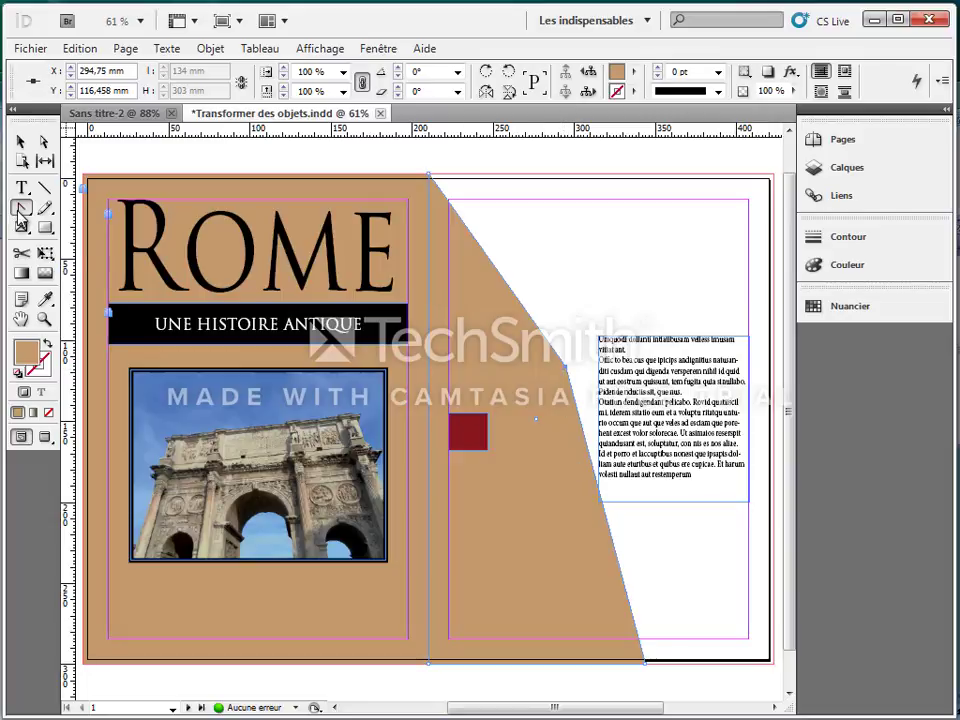
# - Remove the tan block's moved anchor point with the Delete Anchor Point tool
pyautogui.moveTo(21, 207); pyautogui.dragTo(78, 251)
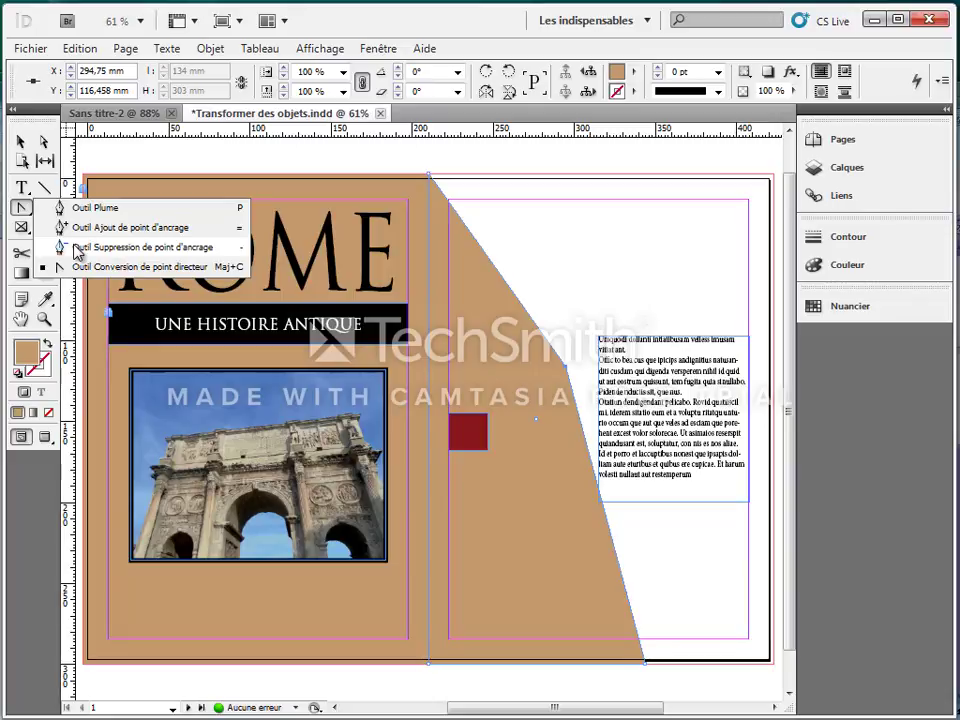
pyautogui.click(78, 251)
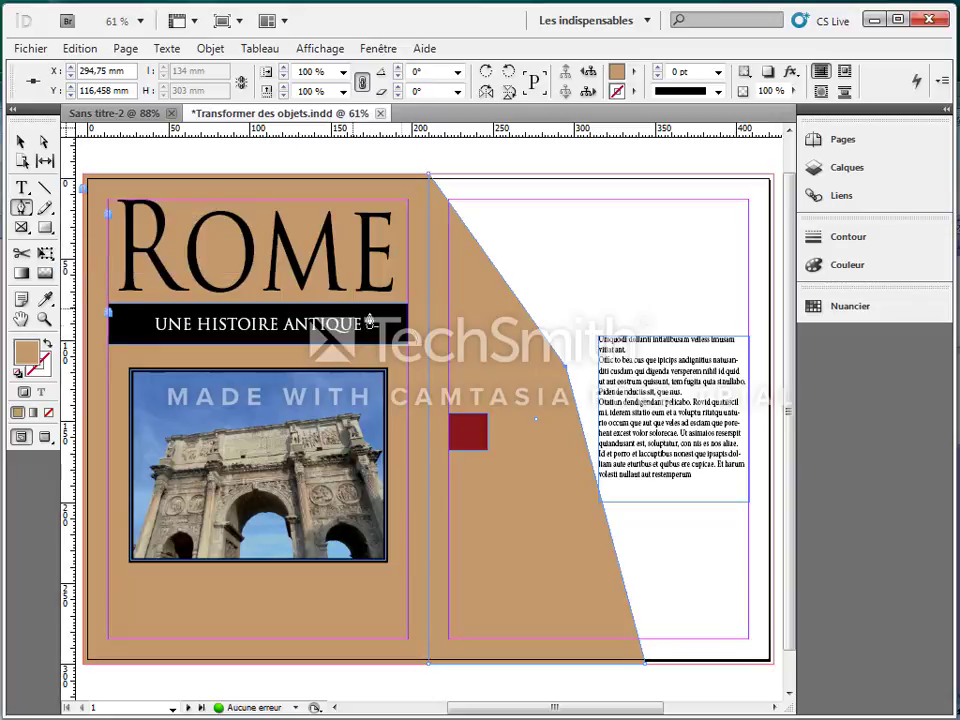
pyautogui.click(564, 371)
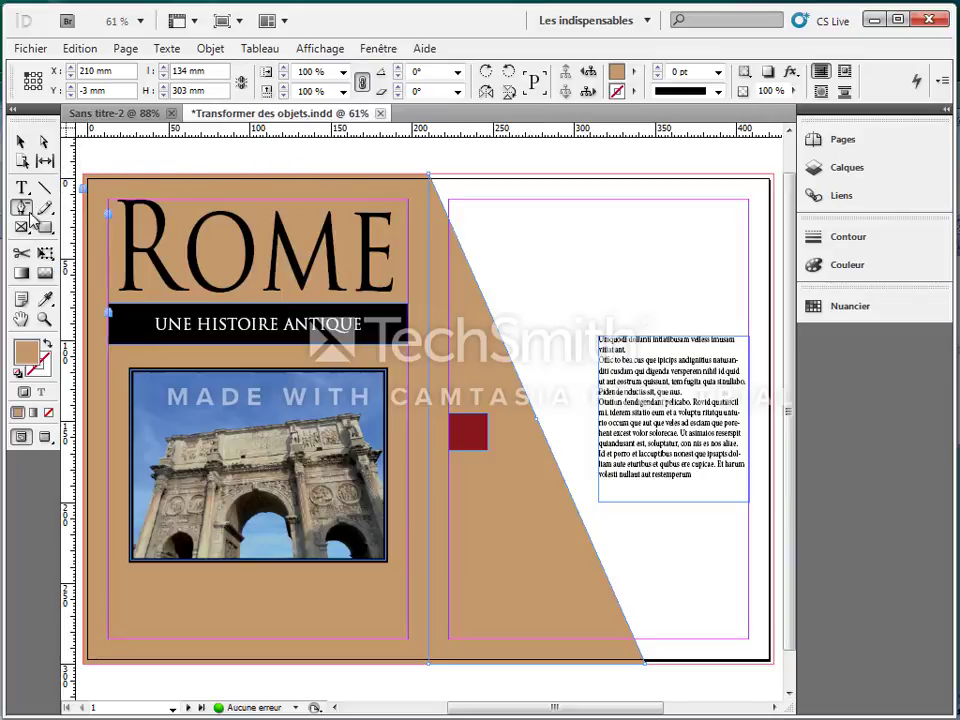
# - Move the small red square off the tan block into the white area above the text frame on the right page
pyautogui.moveTo(31, 213); pyautogui.dragTo(77, 222)
pyautogui.click(20, 141)
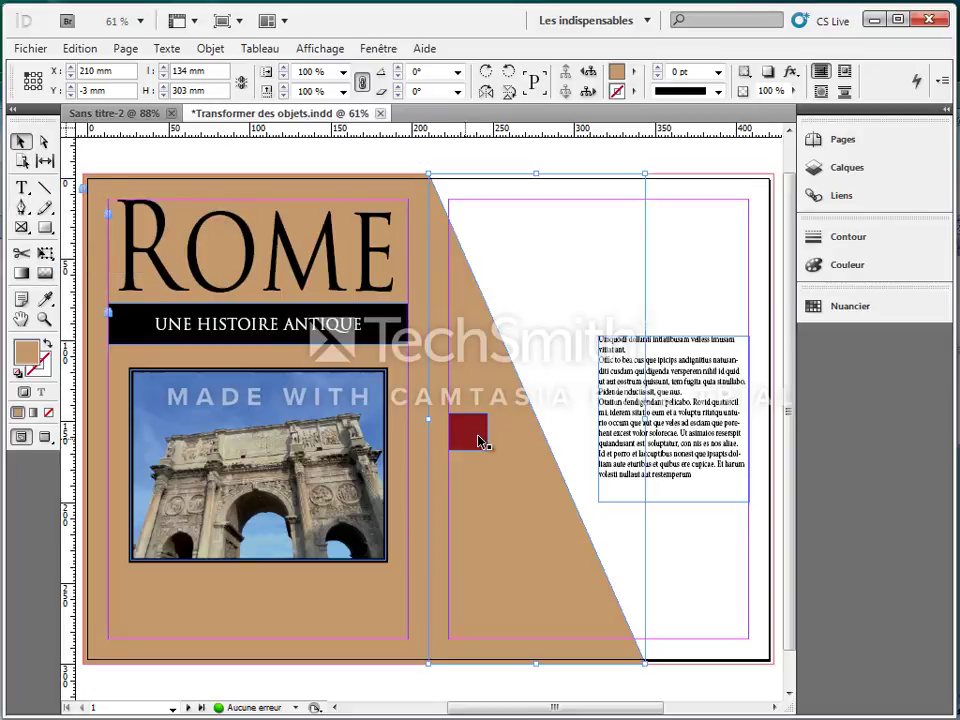
pyautogui.moveTo(483, 441); pyautogui.dragTo(665, 252)
# - Lock the right page's tan block
pyautogui.click(514, 386)
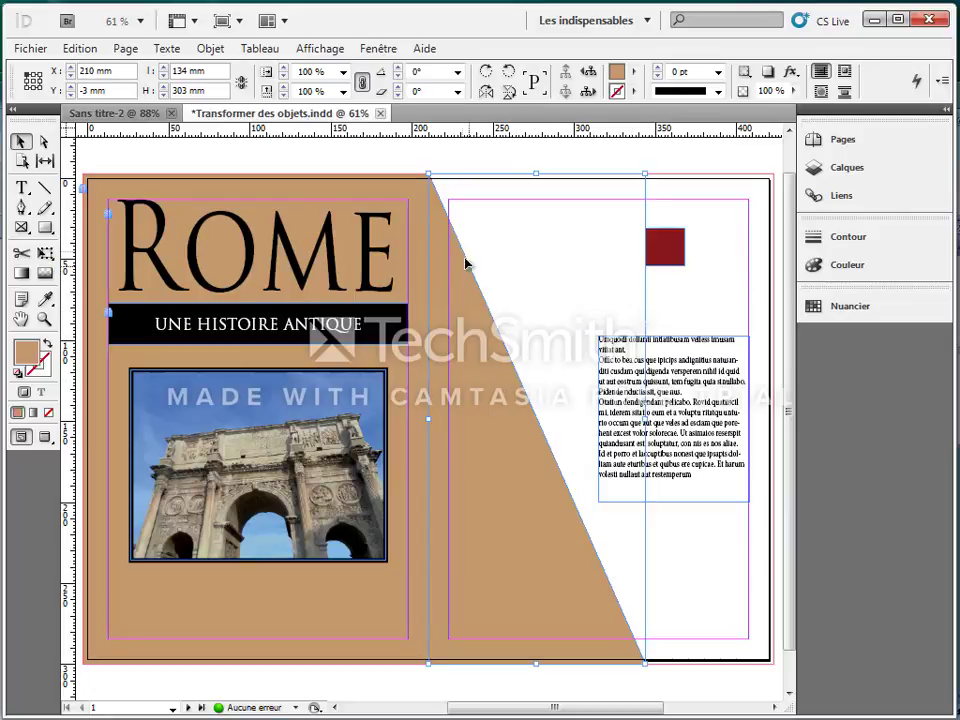
pyautogui.click(210, 48)
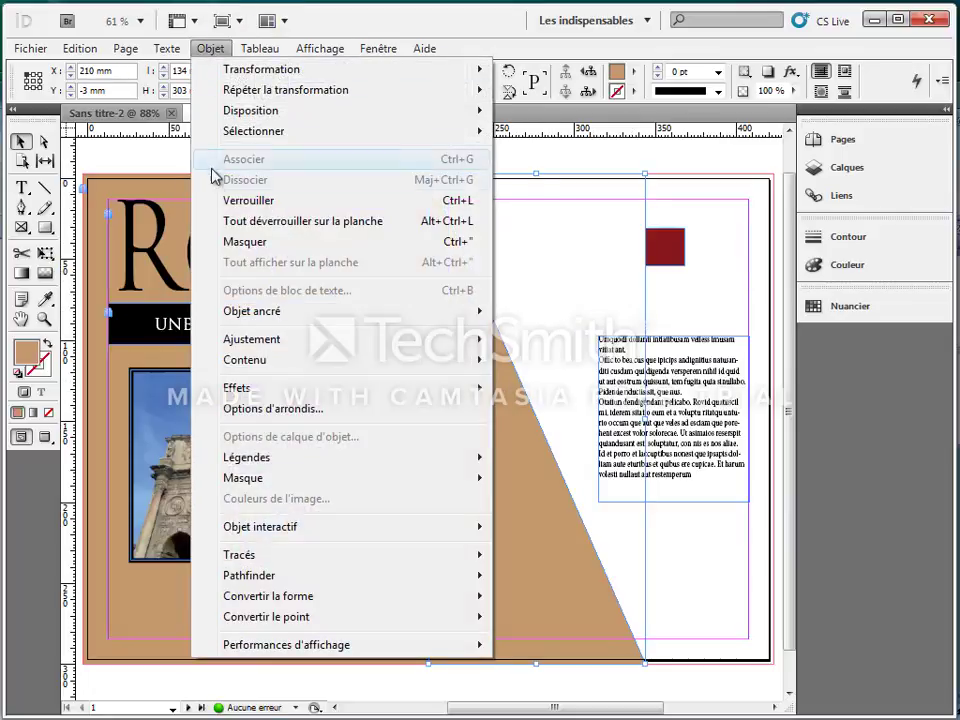
pyautogui.click(226, 201)
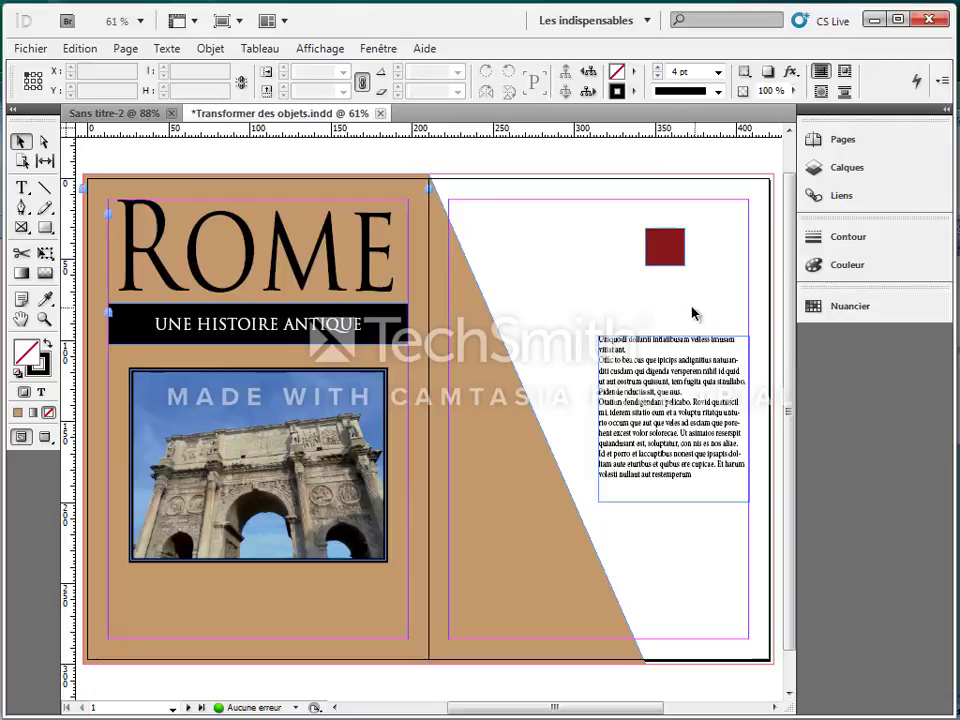
# - Reposition the red square nearer the tan block's slanted edge, at about X 277, Y 45 mm
pyautogui.moveTo(677, 251); pyautogui.dragTo(567, 283)
pyautogui.click(594, 264)
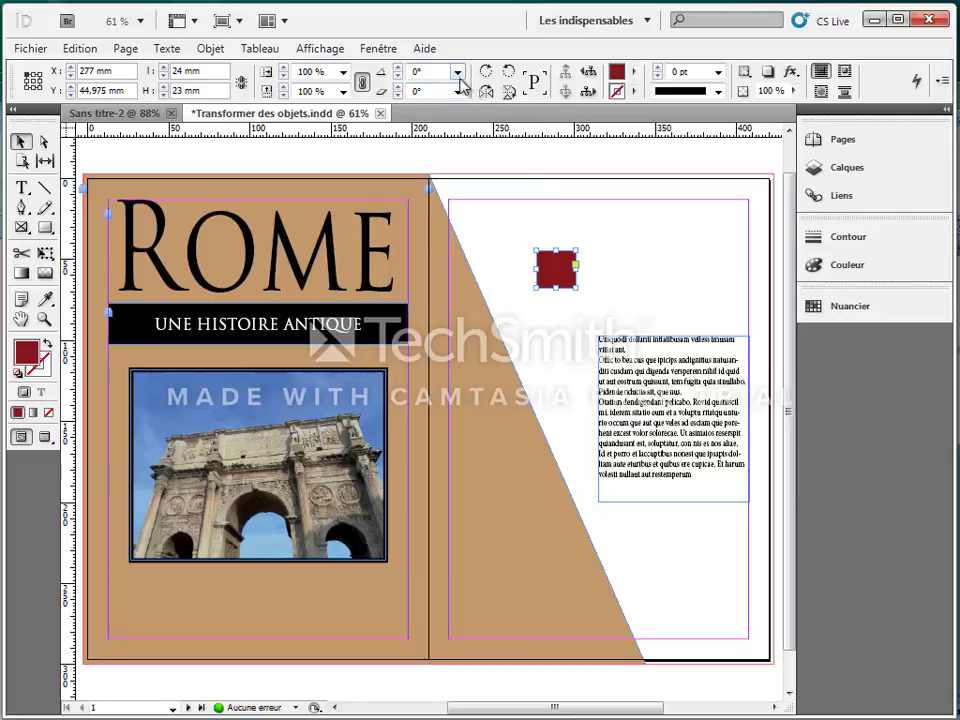
# - Try rotating the red square 45°, 90° and -30° about its upper-left corner, and return it to 0°
pyautogui.click(457, 73)
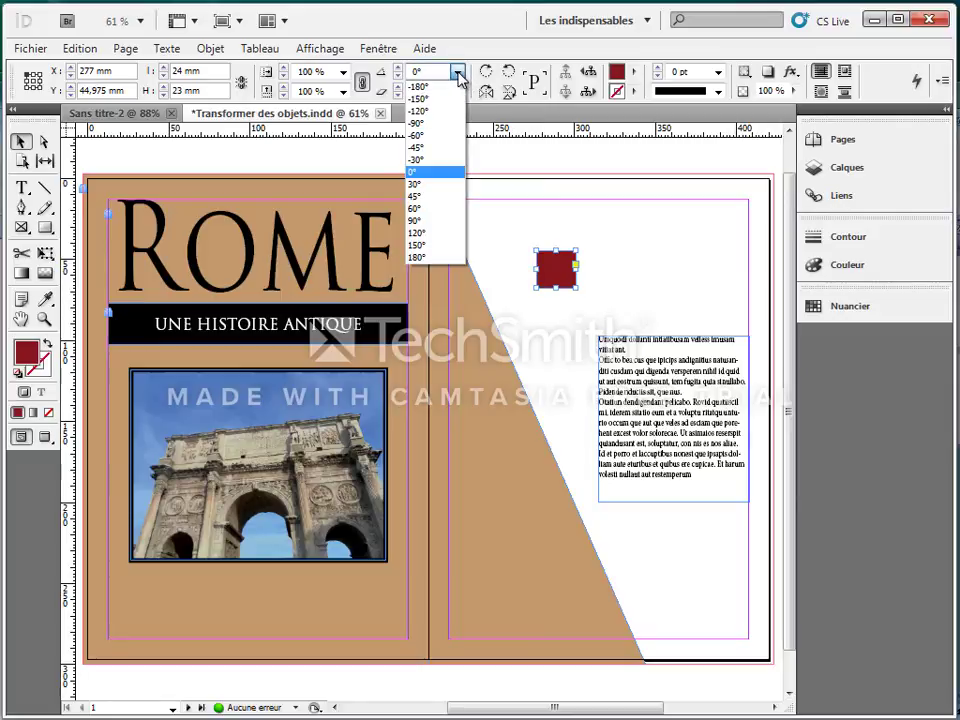
pyautogui.click(437, 197)
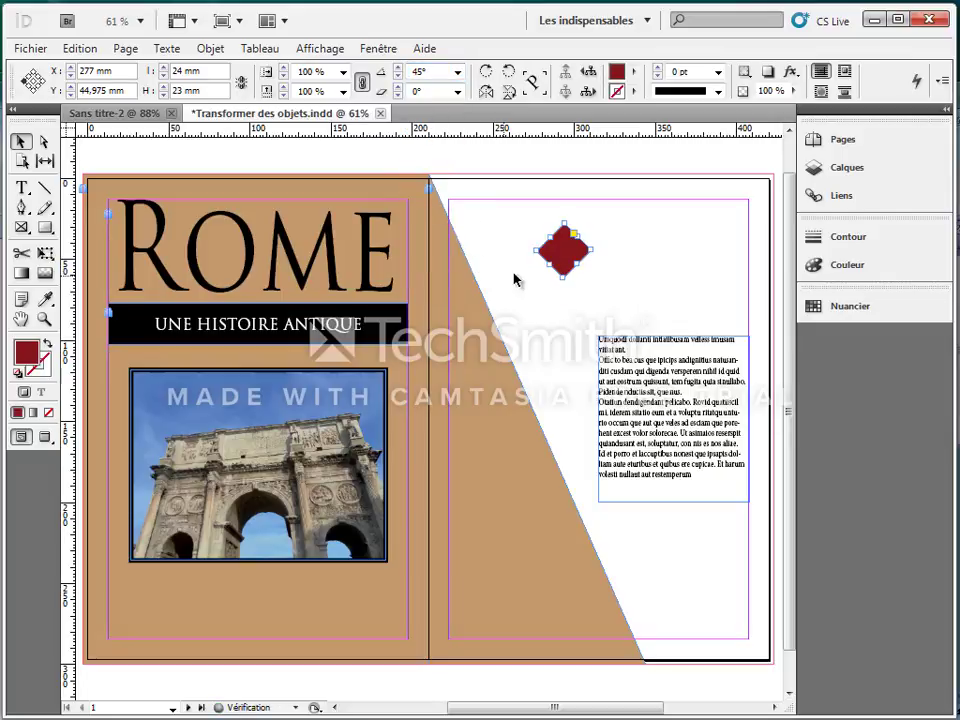
pyautogui.click(457, 72)
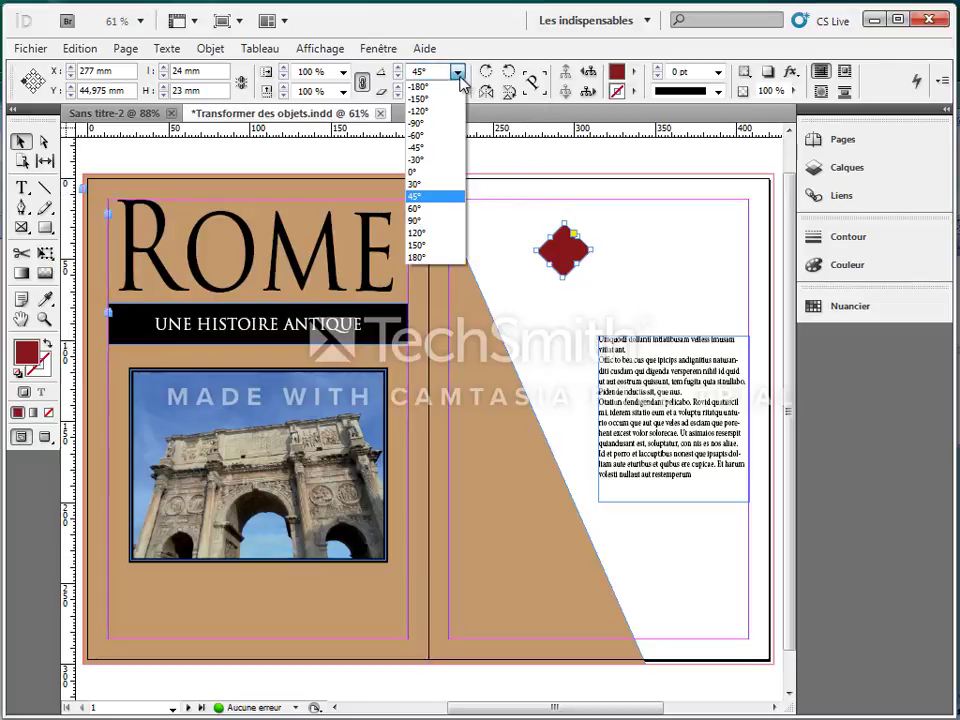
pyautogui.click(449, 223)
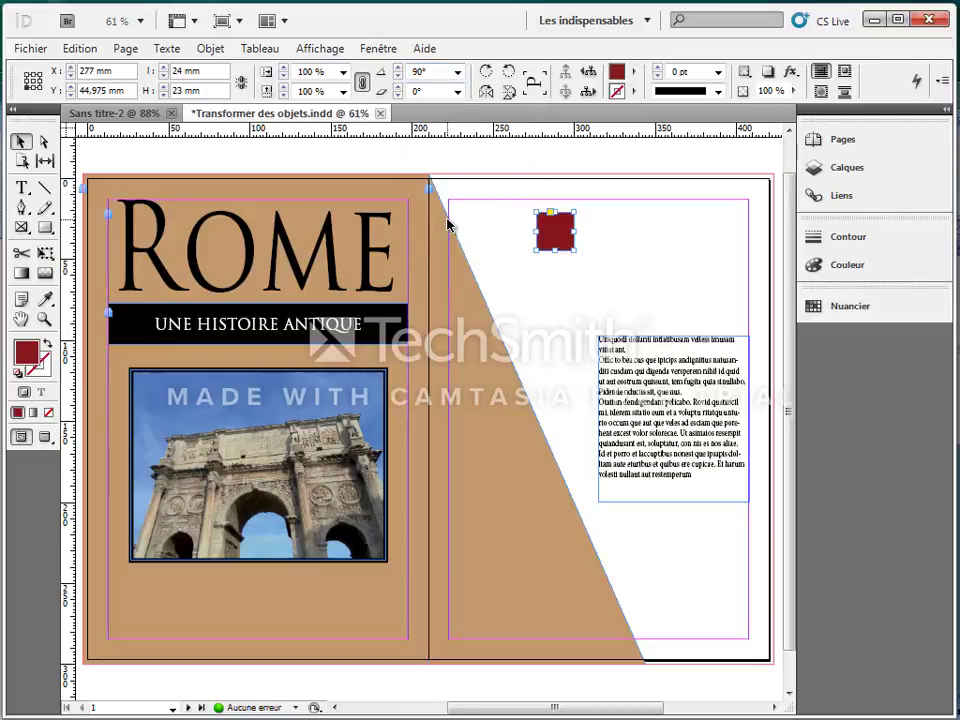
pyautogui.click(457, 72)
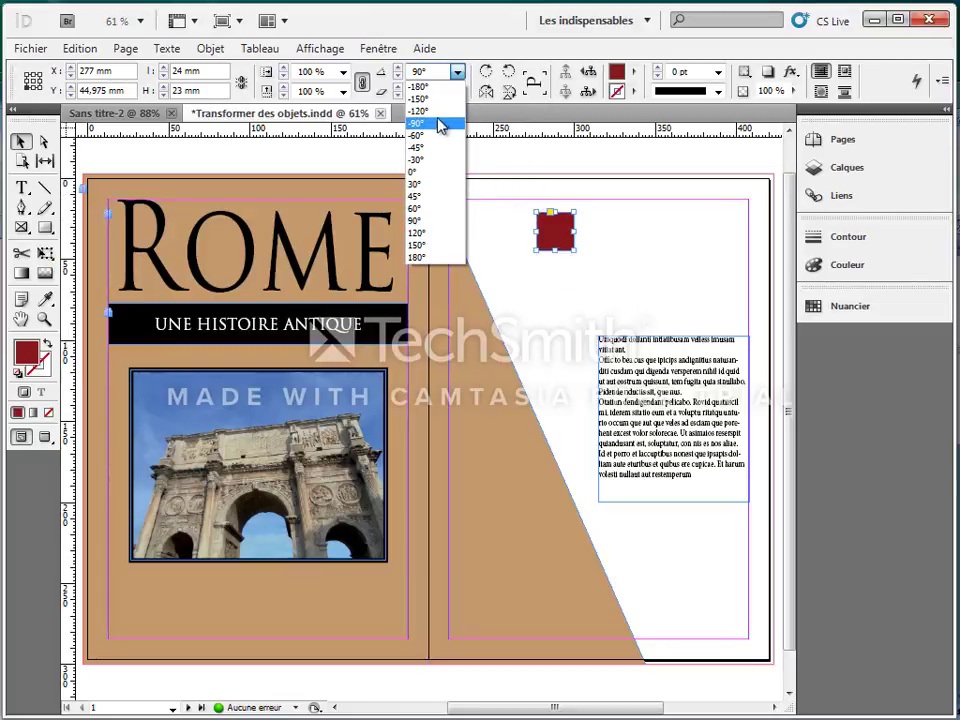
pyautogui.click(433, 160)
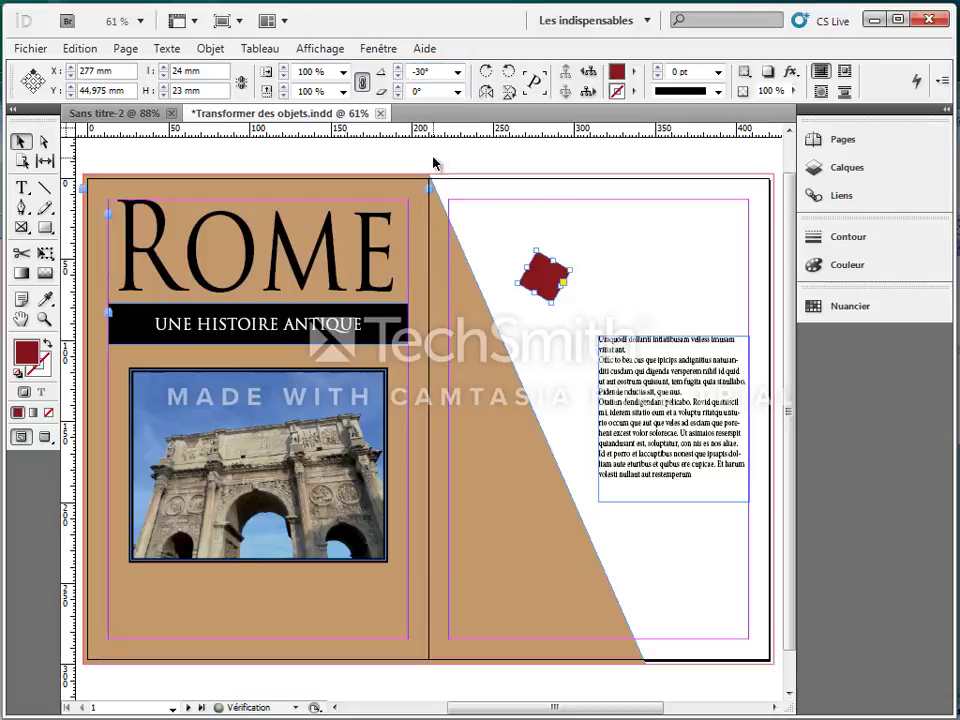
pyautogui.click(457, 72)
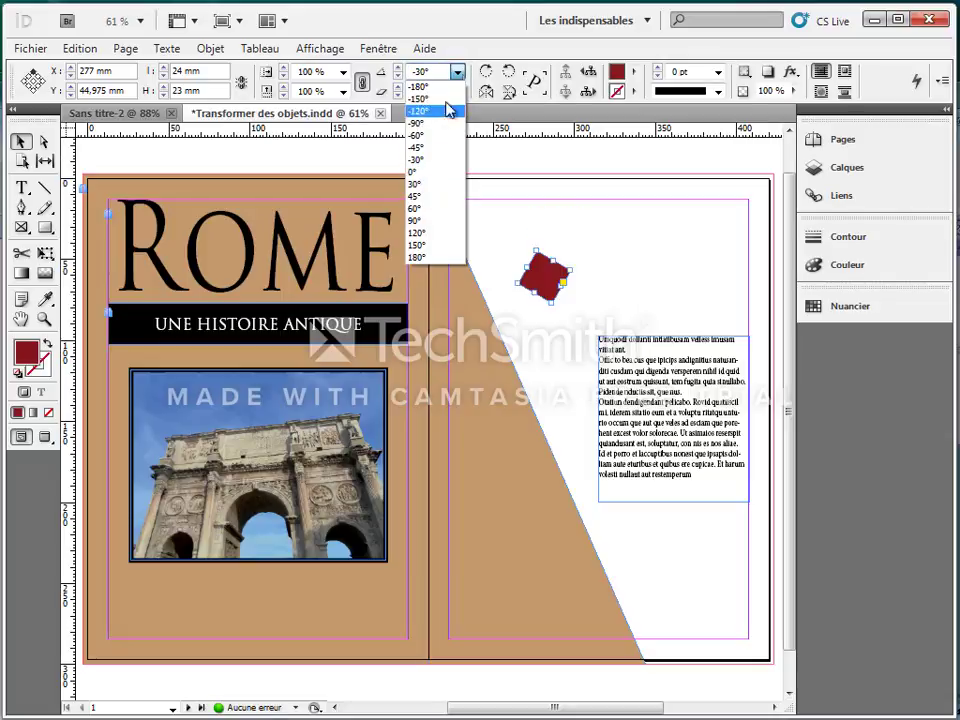
pyautogui.click(432, 174)
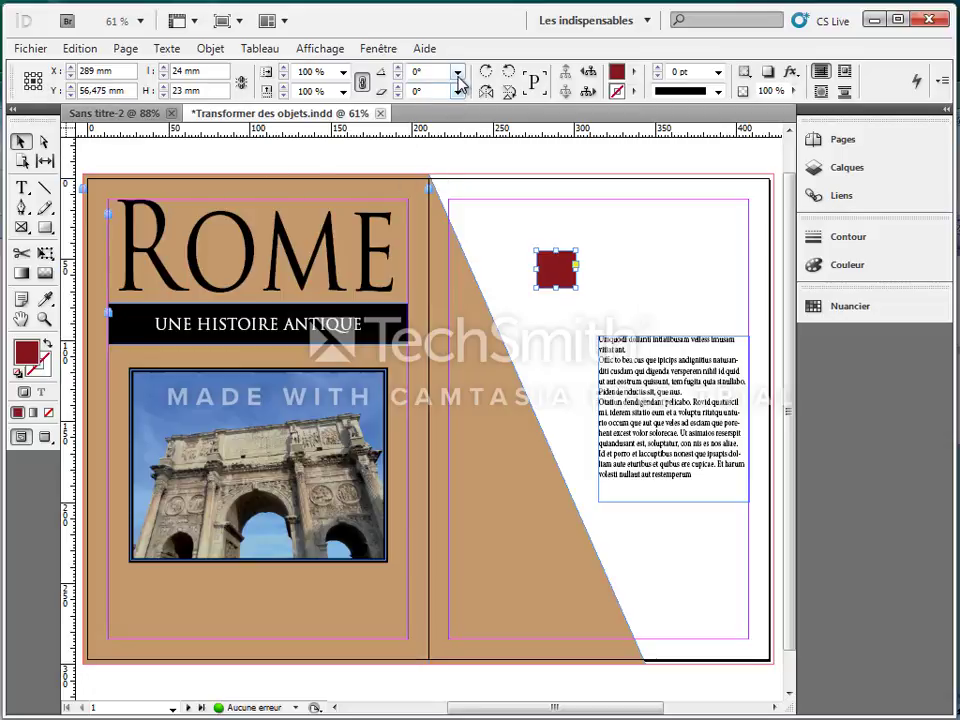
# - Try rotating the red square 60° and 120° about its centre, and return it to 0°
pyautogui.click(457, 73)
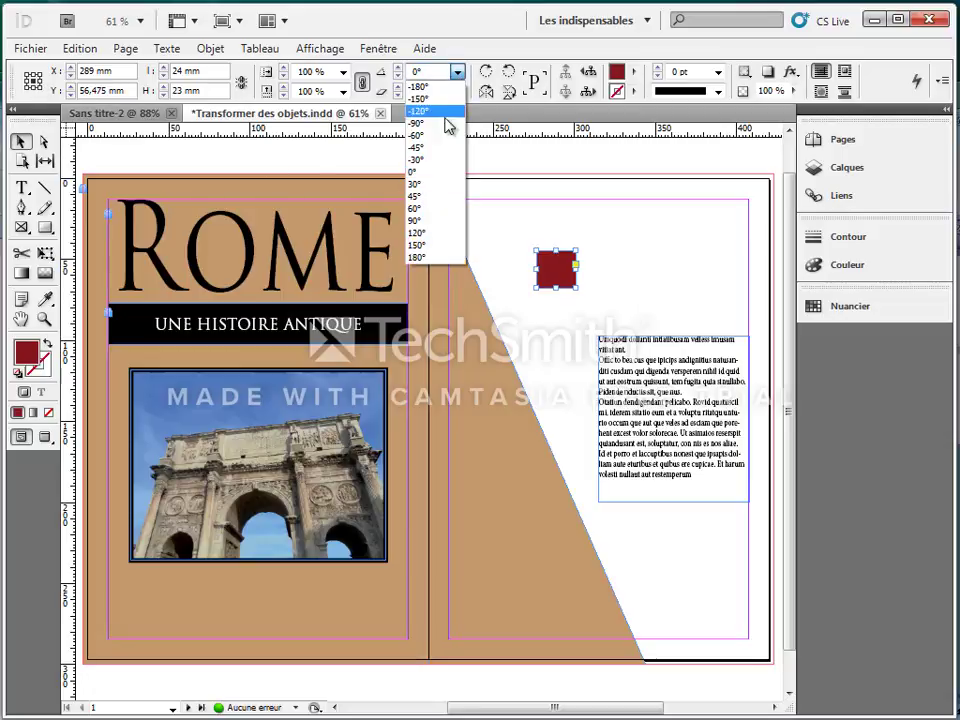
pyautogui.click(435, 209)
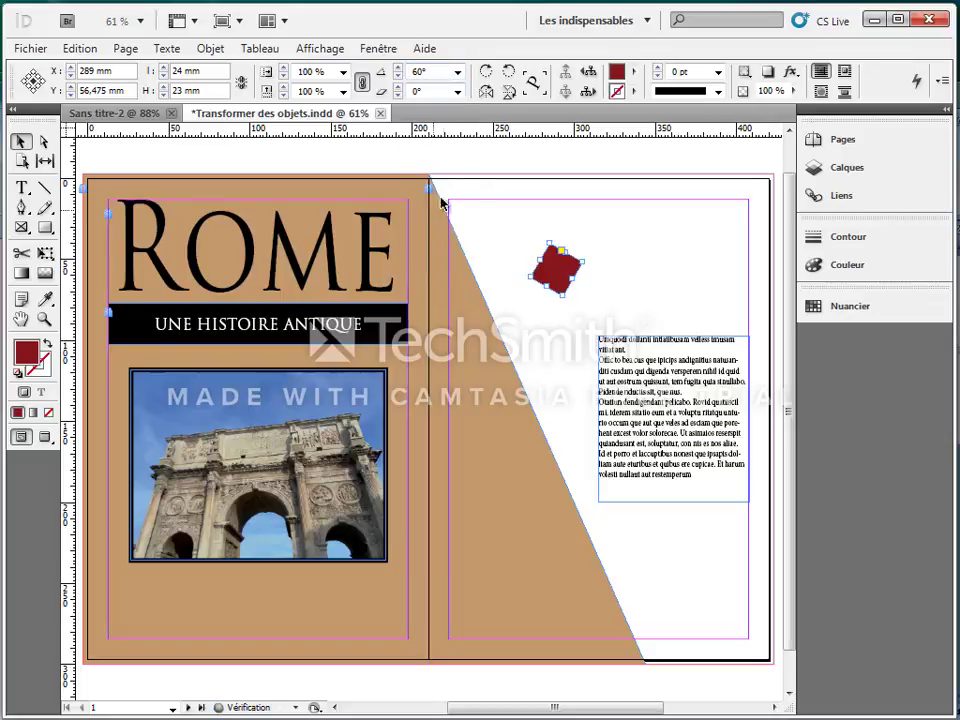
pyautogui.click(459, 75)
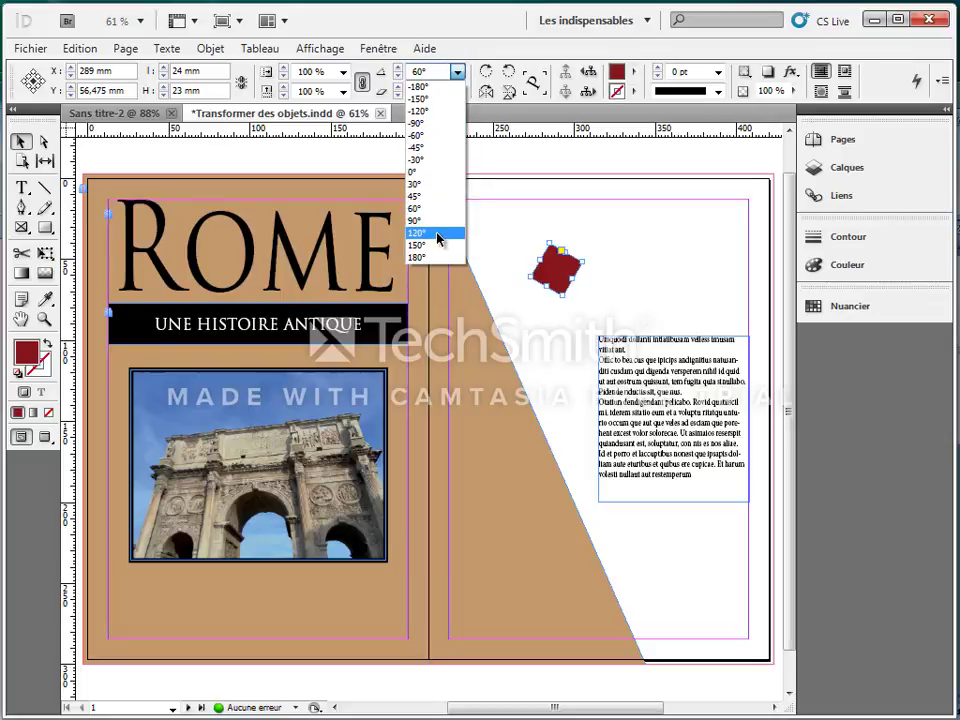
pyautogui.click(439, 233)
pyautogui.click(457, 72)
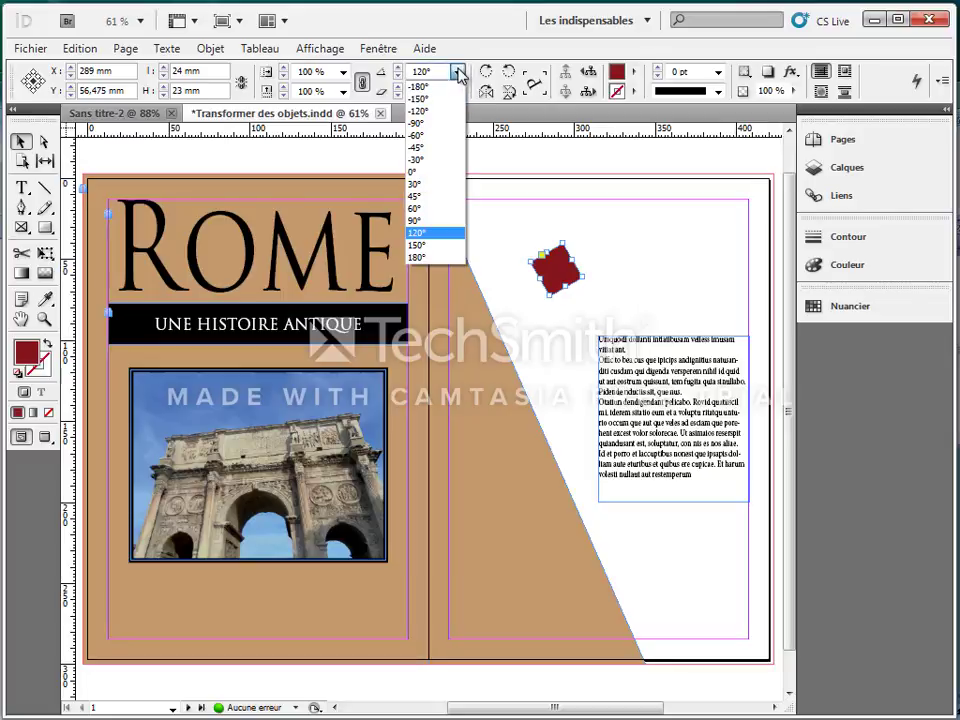
pyautogui.click(437, 174)
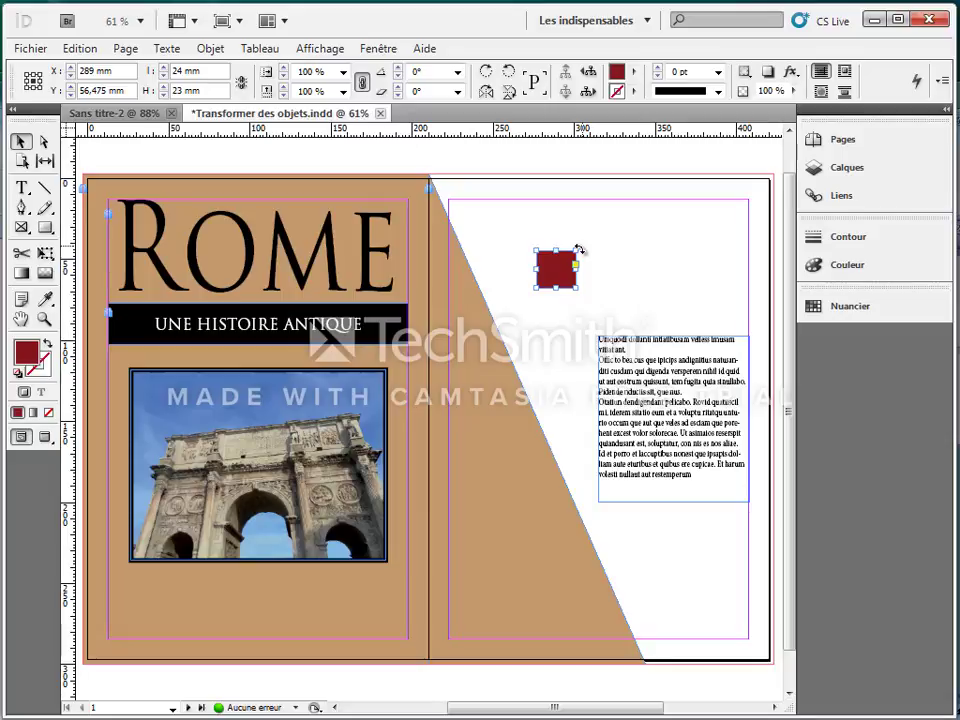
# - Rotate the red square freehand to 90° with the Selection tool and reselect it
pyautogui.moveTo(578, 249); pyautogui.dragTo(540, 252)
pyautogui.click(615, 282)
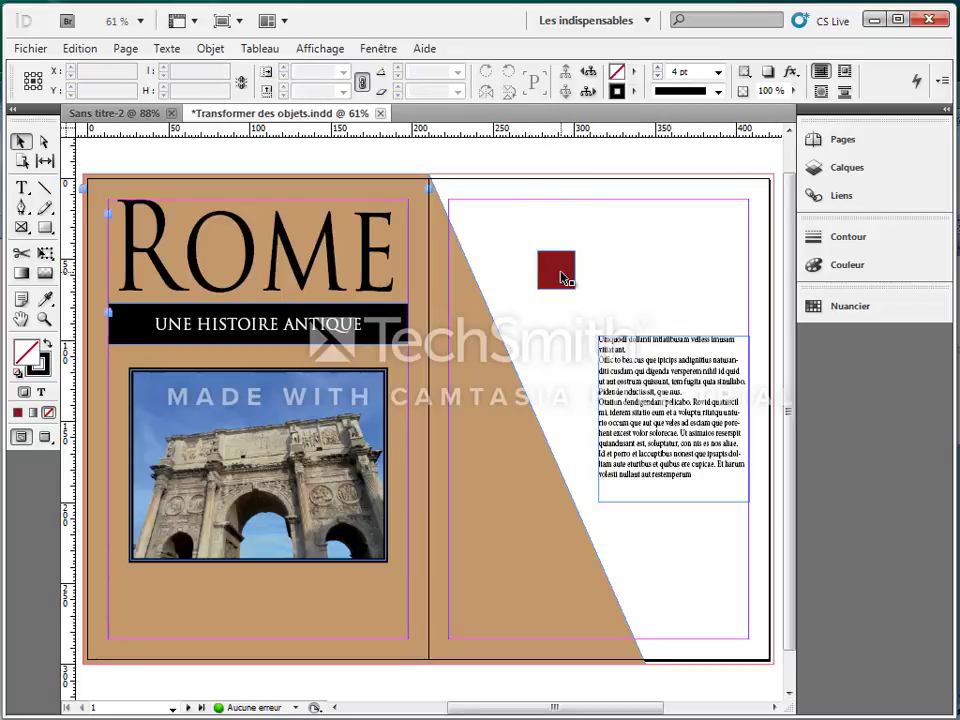
pyautogui.click(566, 267)
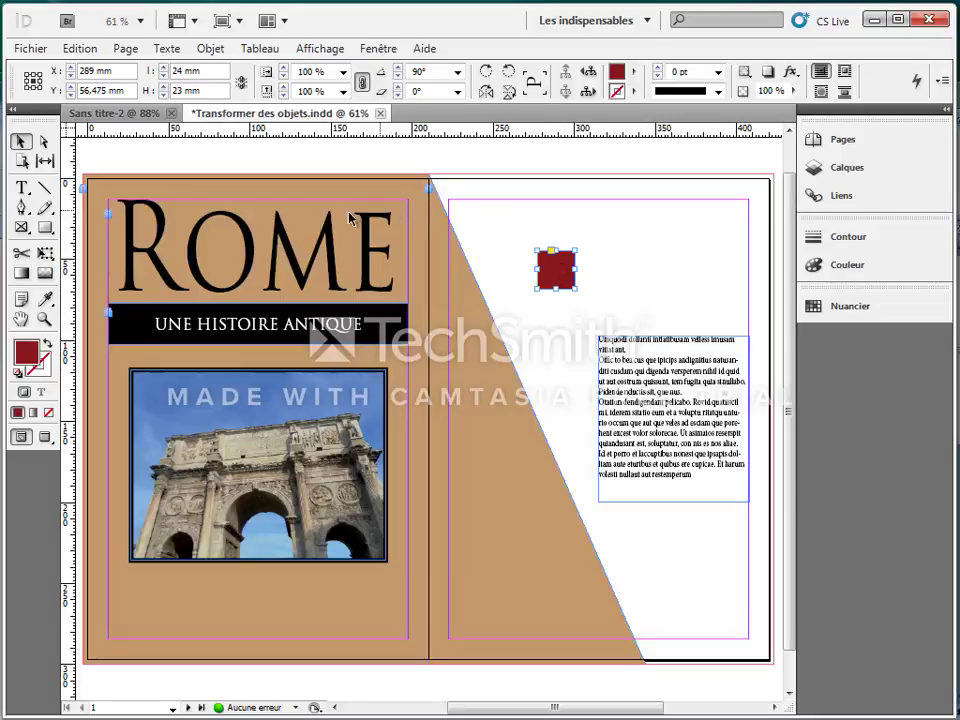
# - Rotate the red square to 125° about its centre with the Rotate tool
pyautogui.click(45, 253)
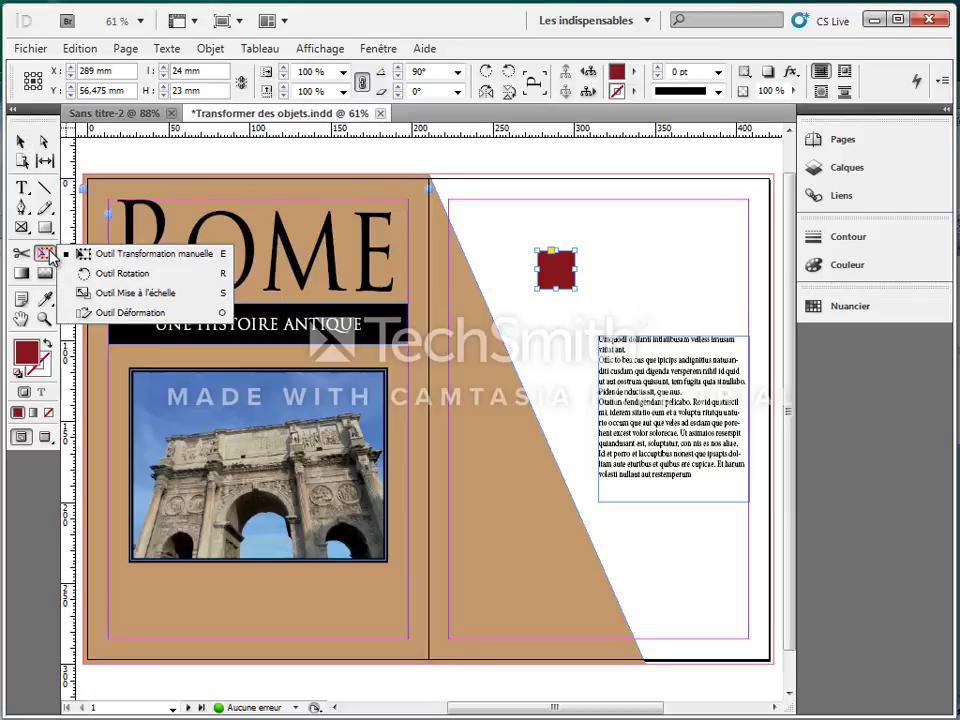
pyautogui.click(110, 273)
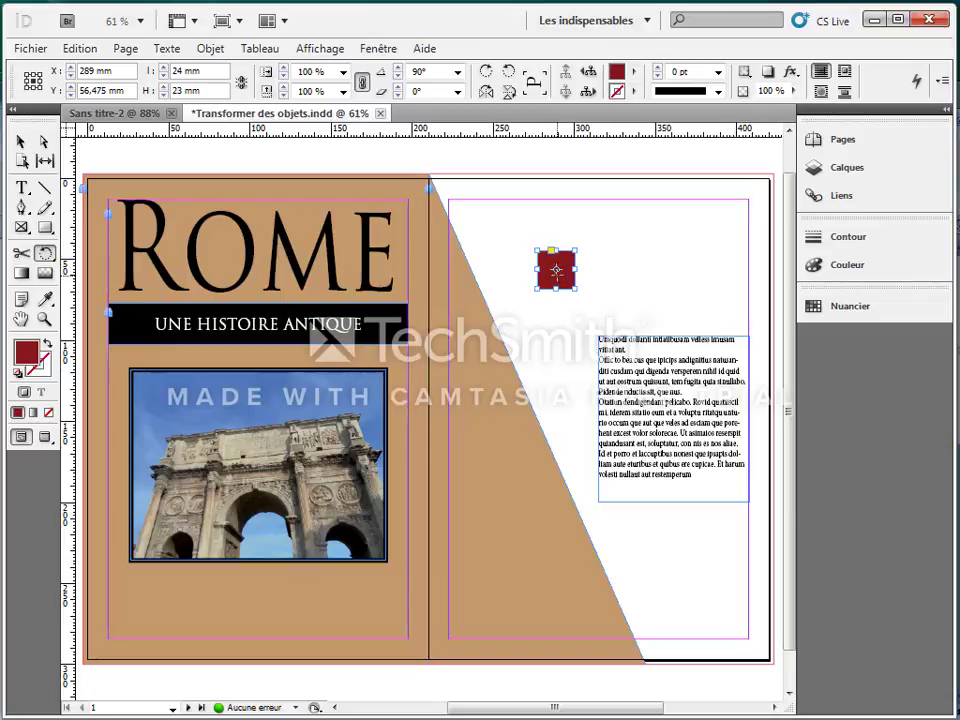
pyautogui.moveTo(557, 270)
pyautogui.mouseDown()
pyautogui.moveTo(585, 268)
pyautogui.moveTo(562, 272)
pyautogui.mouseUp()
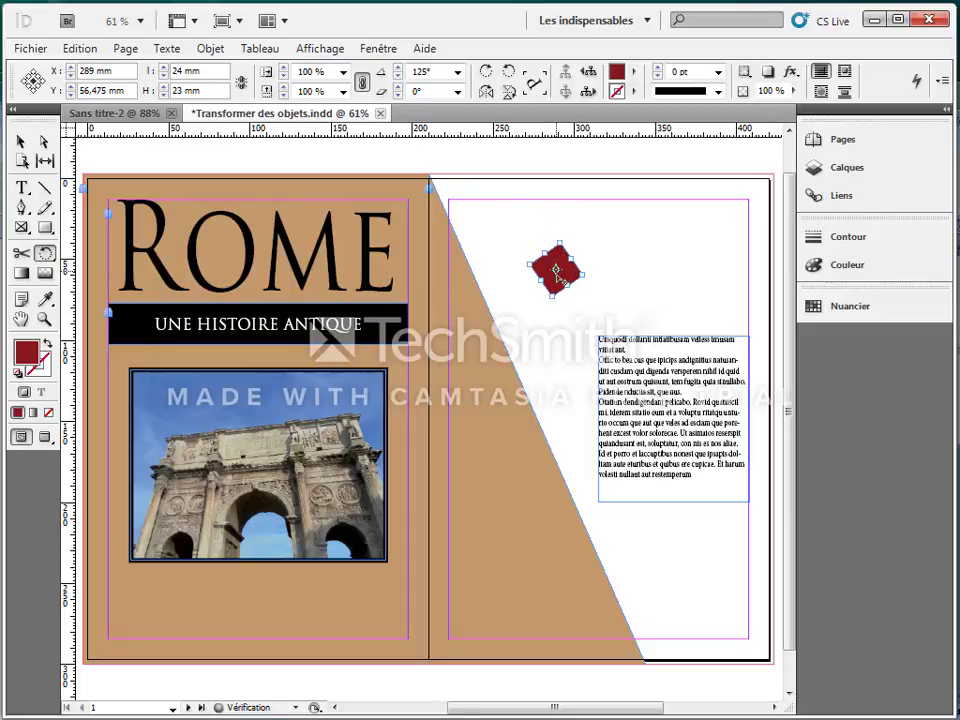
# - Try rotating the red square around an outside origin at X 336.75, Y 72.9 mm, and move that origin to X 327 mm
pyautogui.click(634, 296)
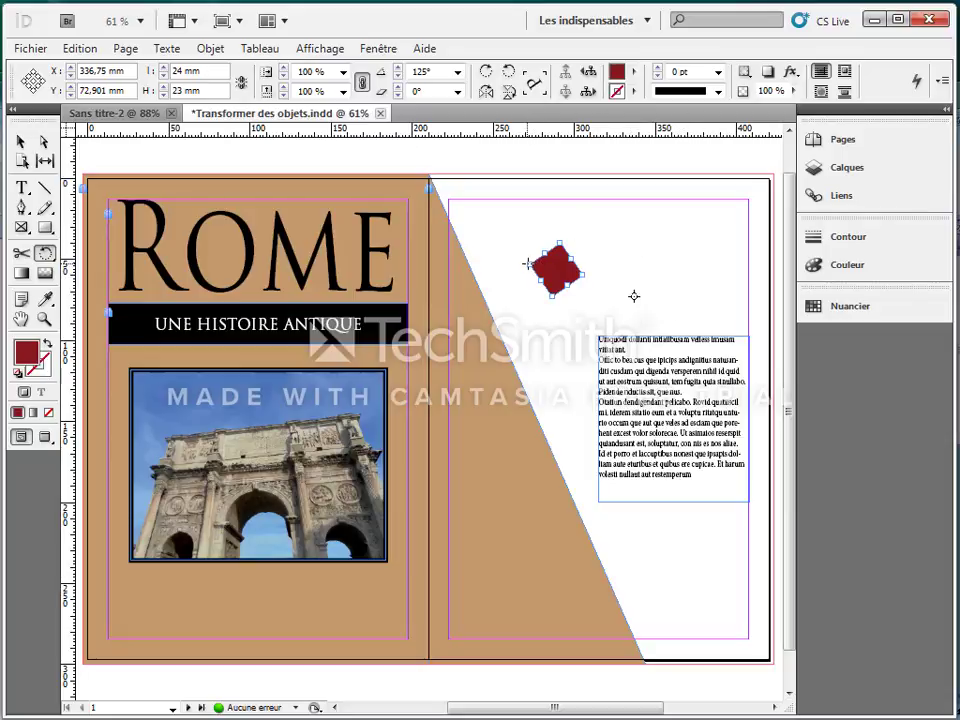
pyautogui.moveTo(531, 268); pyautogui.dragTo(605, 283)
pyautogui.moveTo(634, 298); pyautogui.dragTo(617, 297)
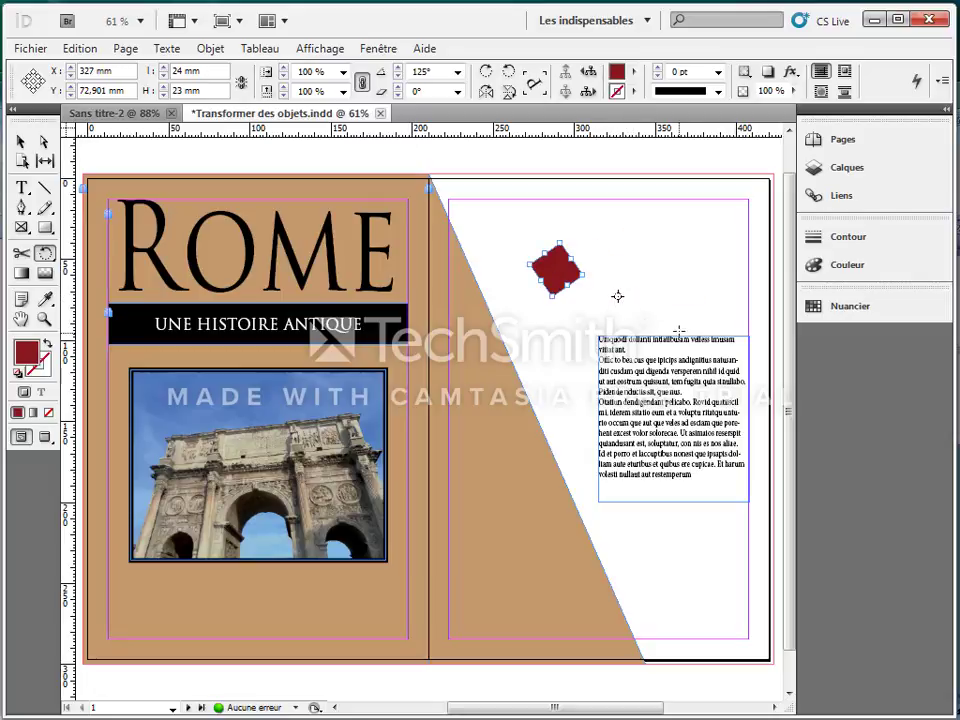
# - Set a 25° rotation for the red square around an origin at about X 327.4, Y 73.9 mm
pyautogui.keyDown('alt'); pyautogui.click(620, 300); pyautogui.keyUp('alt')
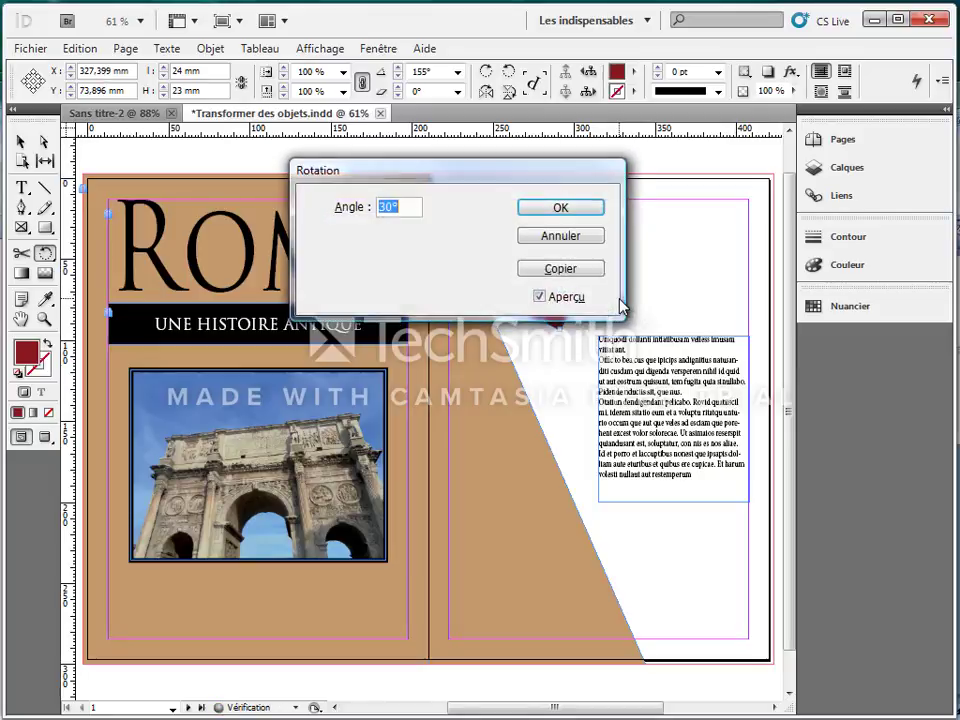
pyautogui.moveTo(497, 178); pyautogui.dragTo(503, 96)
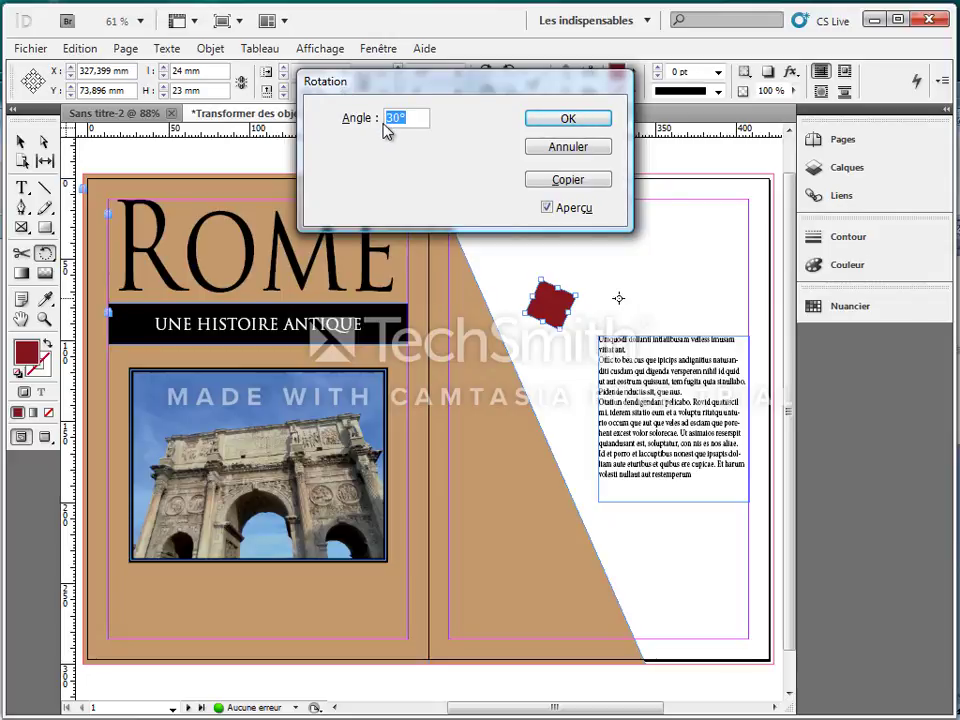
pyautogui.write('25')
pyautogui.moveTo(478, 81); pyautogui.dragTo(377, 69)
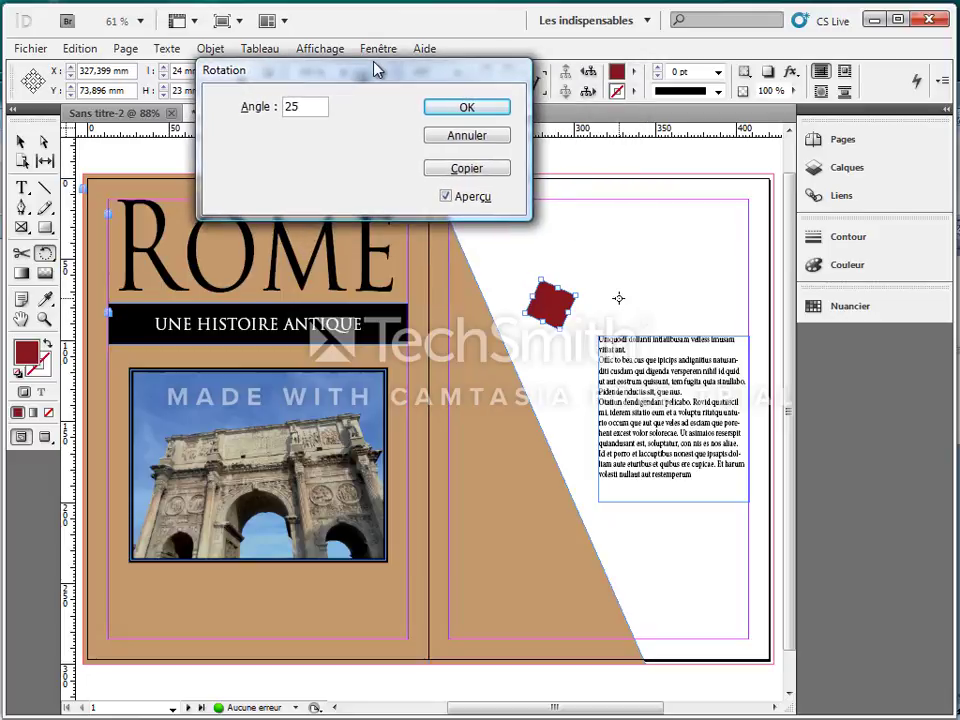
# - Compare the red square with the rotation preview off and on, and create the rotation as a copy
pyautogui.click(446, 197)
pyautogui.click(446, 197)
pyautogui.click(446, 197)
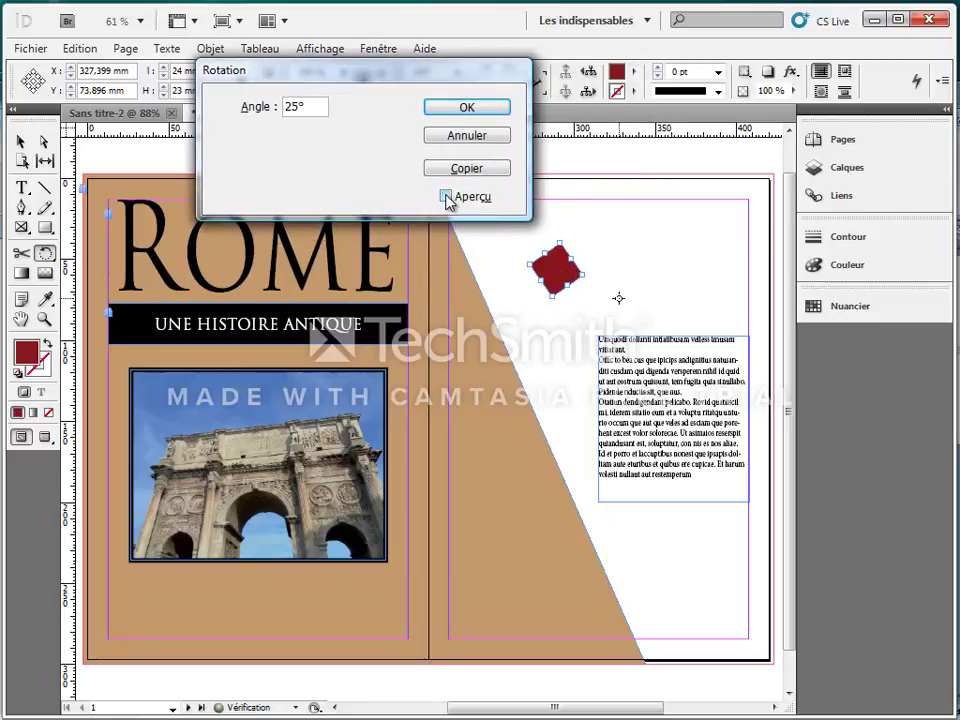
pyautogui.click(446, 197)
pyautogui.click(446, 197)
pyautogui.click(446, 197)
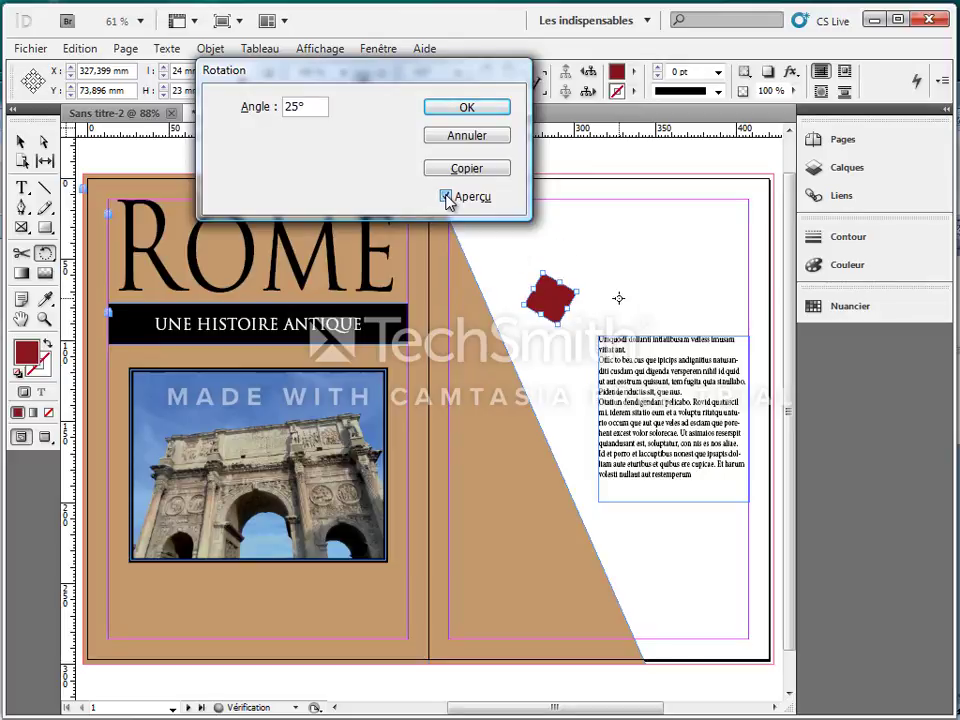
pyautogui.click(446, 197)
pyautogui.click(446, 197)
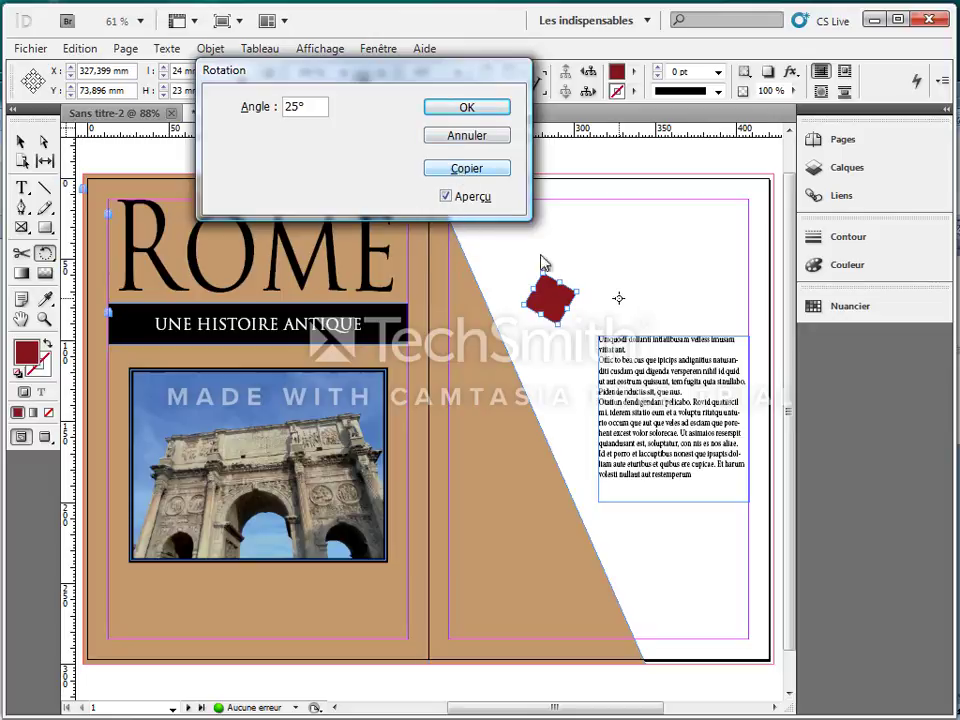
pyautogui.click(466, 171)
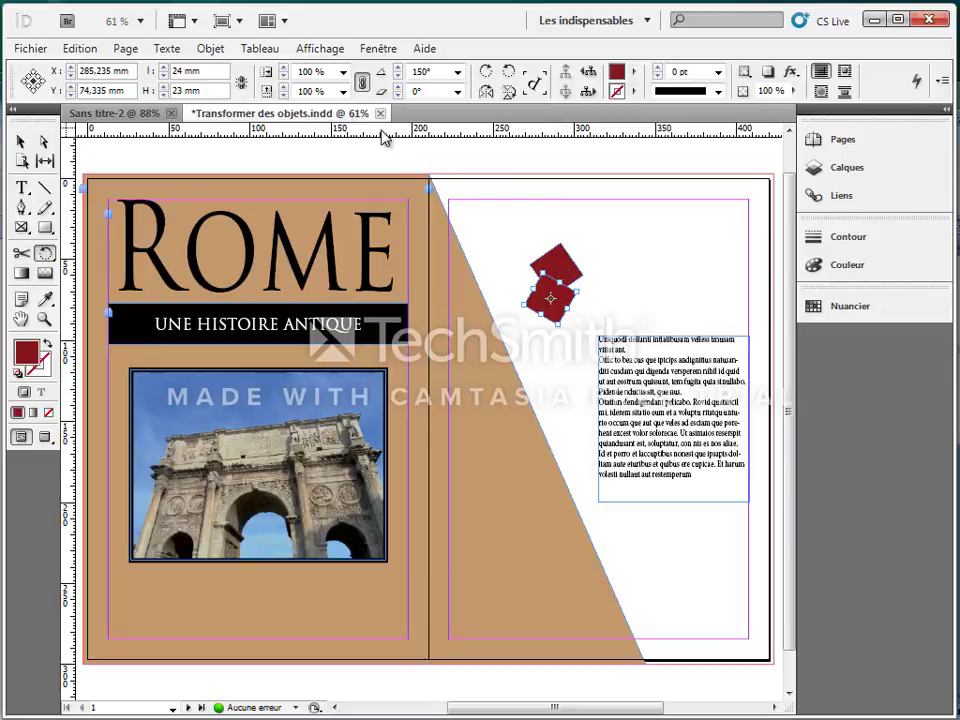
# - Repeat the last rotated-copy transformation twice to add two more red squares to the ring
pyautogui.click(210, 48)
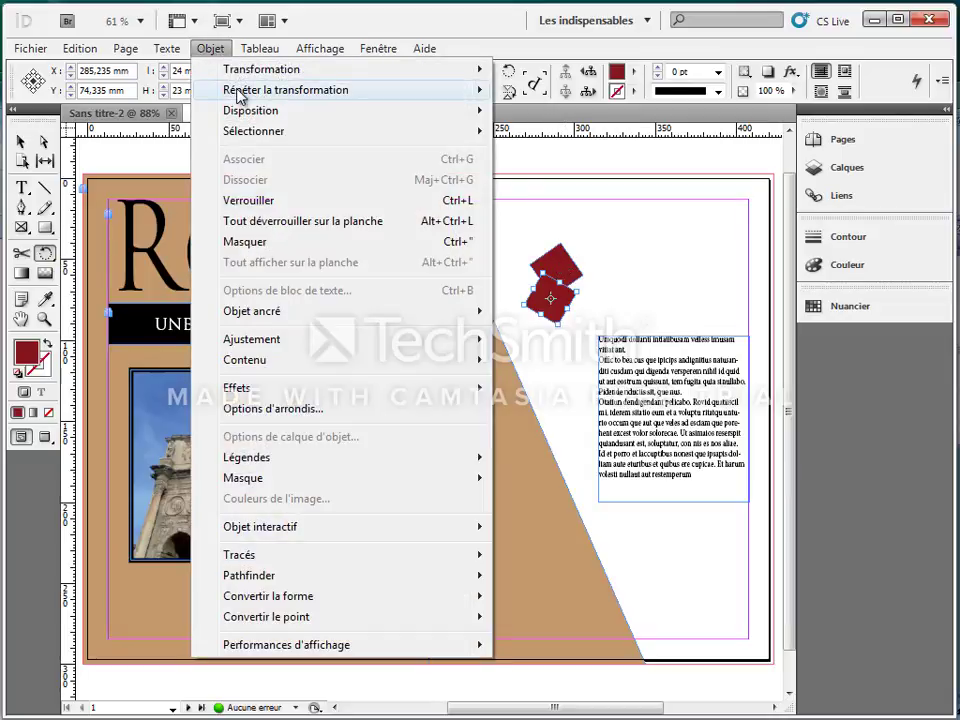
pyautogui.moveTo(242, 93)
pyautogui.click(532, 92)
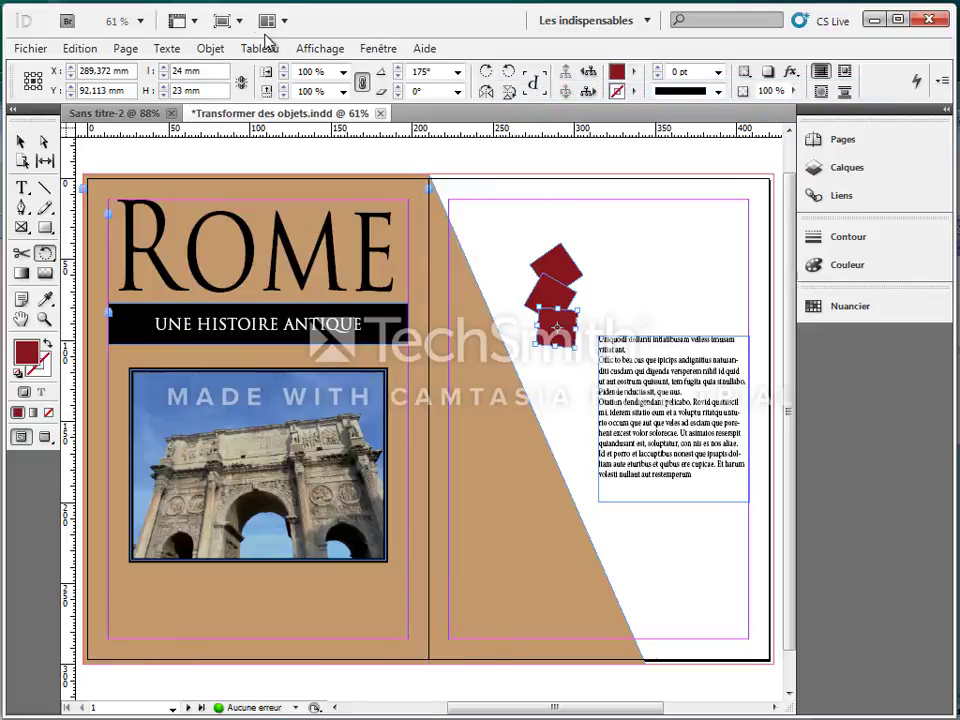
pyautogui.click(210, 48)
pyautogui.moveTo(373, 94)
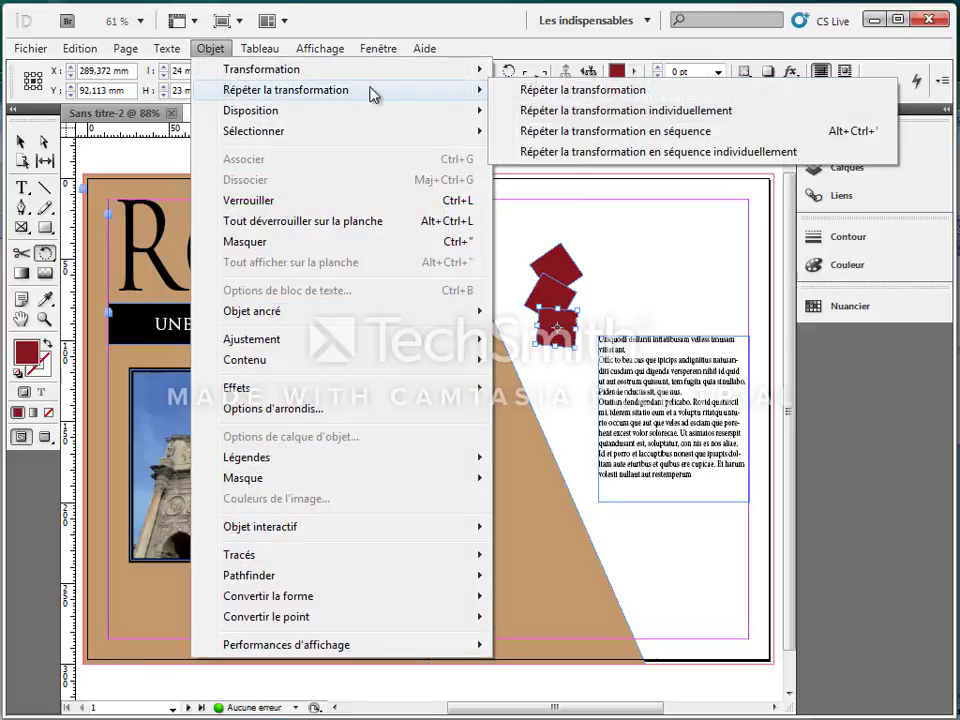
pyautogui.click(515, 90)
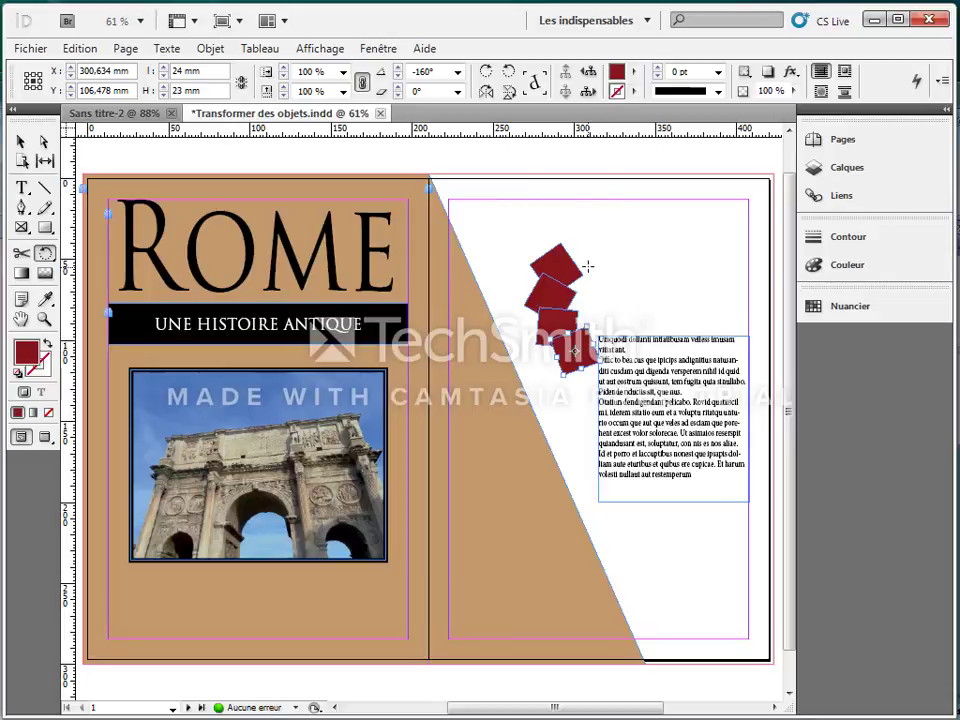
# - Select all the red squares on the right page together and delete them
pyautogui.click(20, 141)
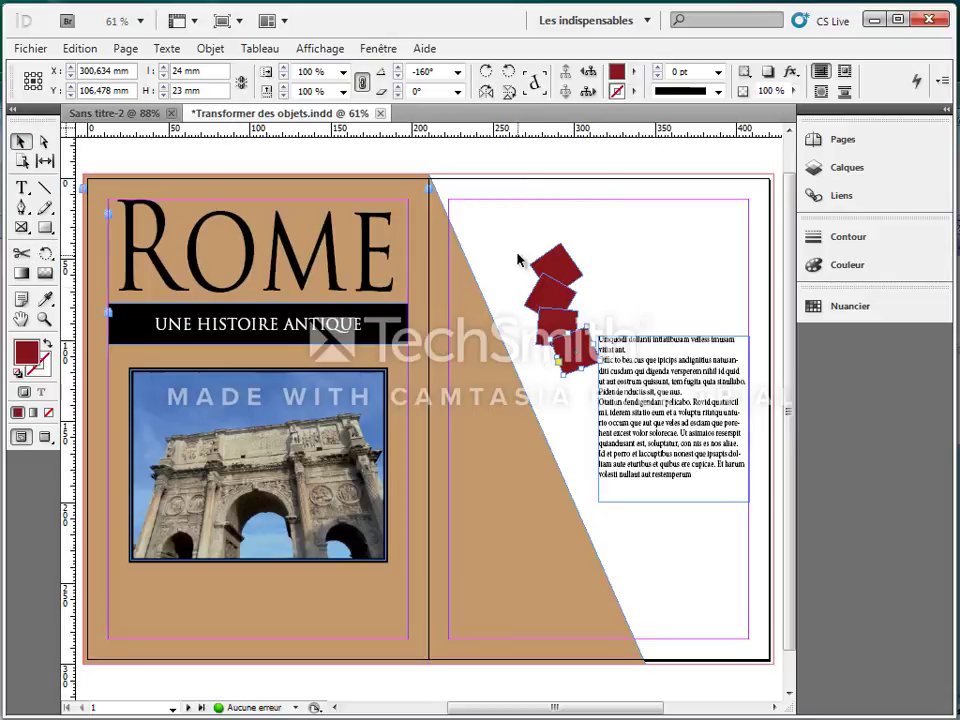
pyautogui.moveTo(529, 241); pyautogui.dragTo(587, 366)
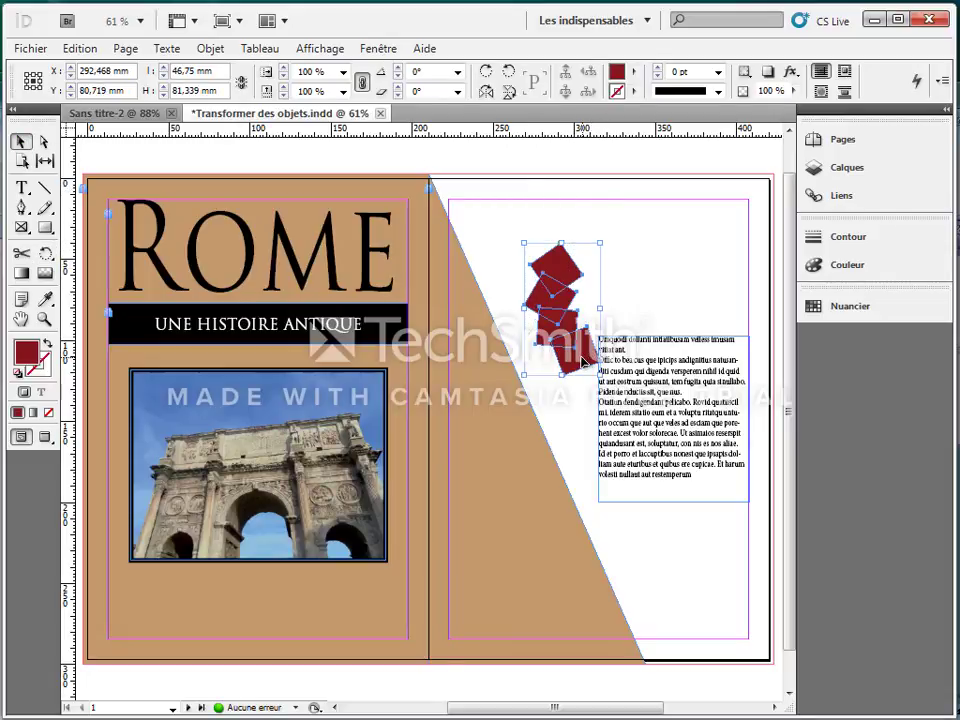
pyautogui.press('Delete')
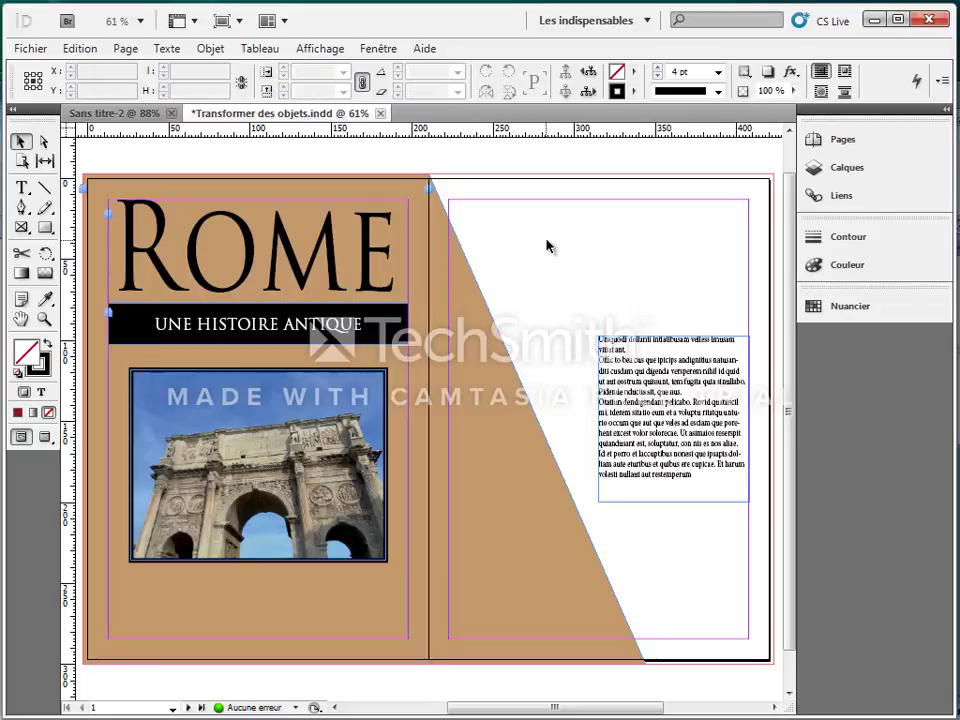
# - Draw a rectangle about 51.5 × 49 mm in the right page's upper area, with a dark red fill and no stroke
pyautogui.click(44, 227)
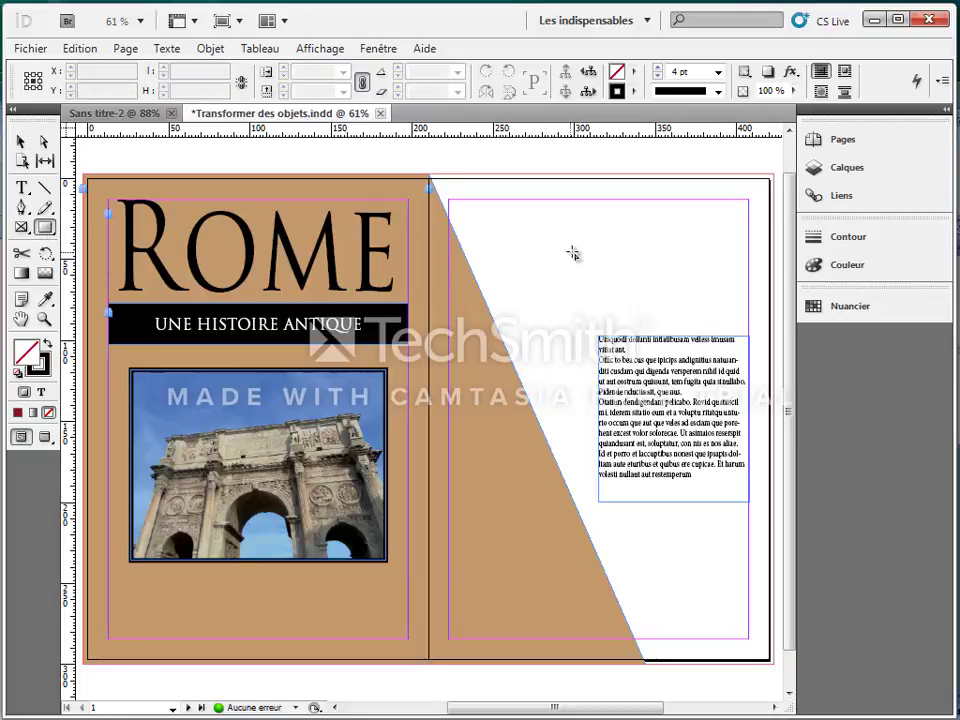
pyautogui.moveTo(562, 223); pyautogui.dragTo(645, 302)
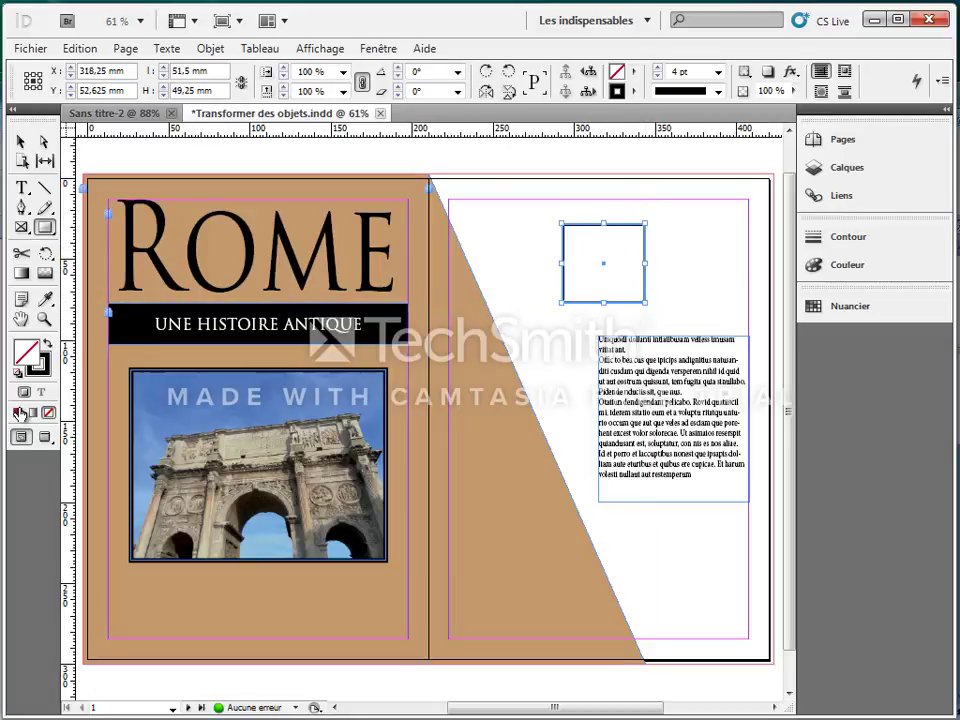
pyautogui.click(19, 413)
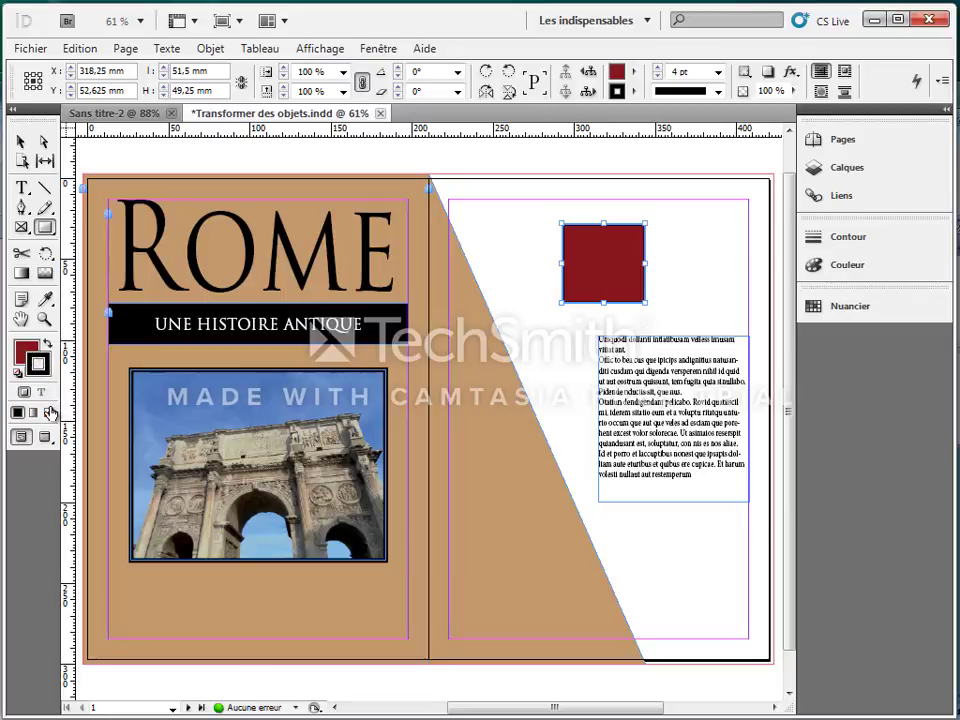
pyautogui.click(50, 413)
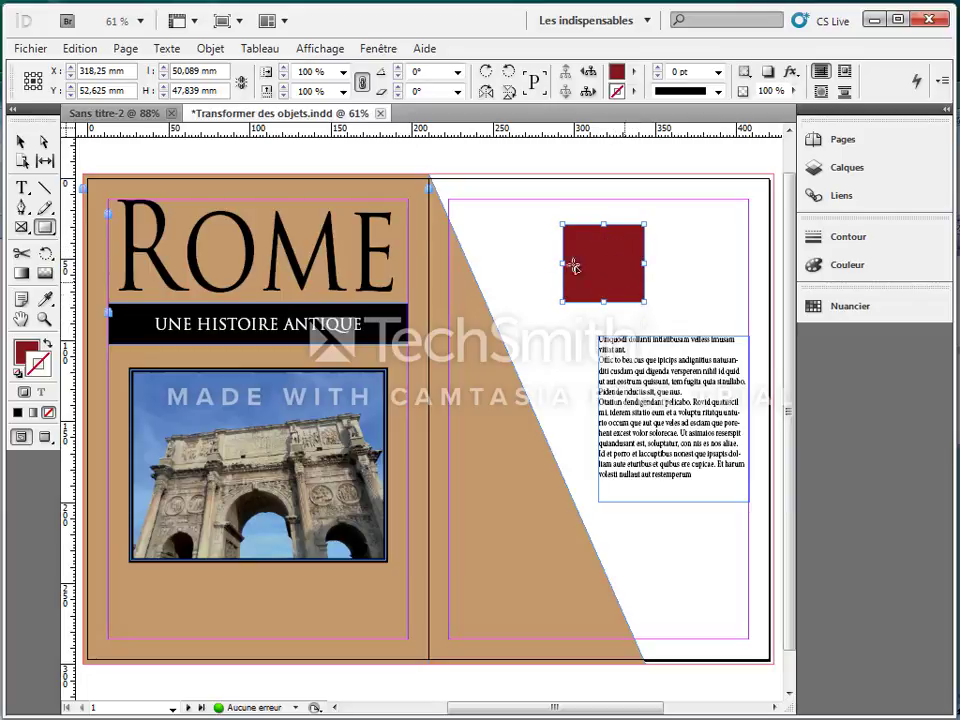
# - Set up a 50 % scaling on X and Y for the red square around its lower-right corner with the Scale tool
pyautogui.click(47, 254)
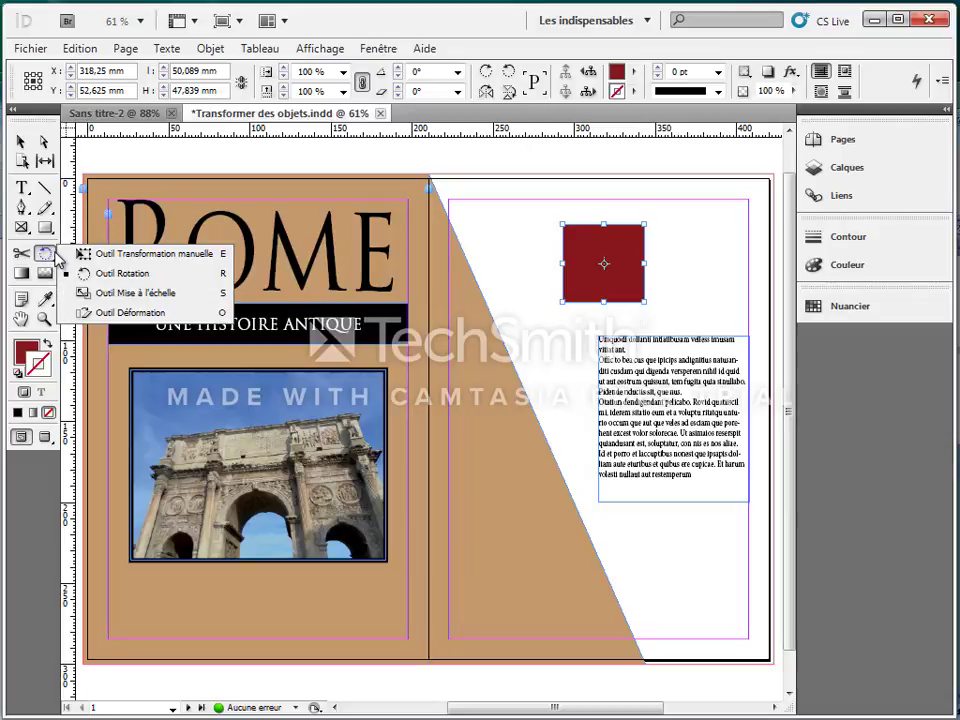
pyautogui.click(92, 293)
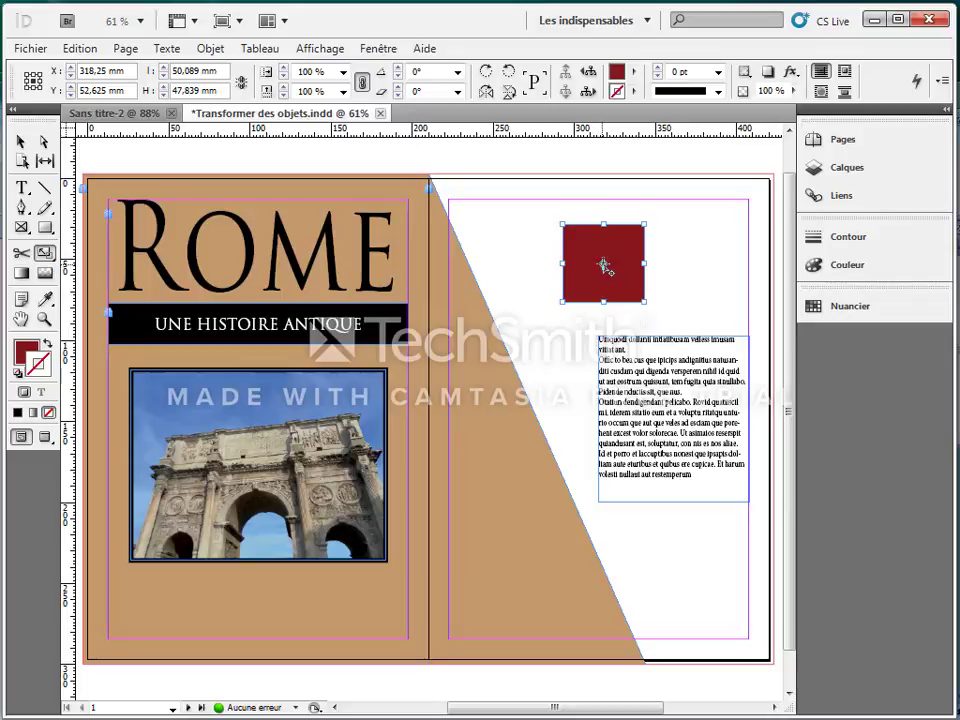
pyautogui.click(644, 303)
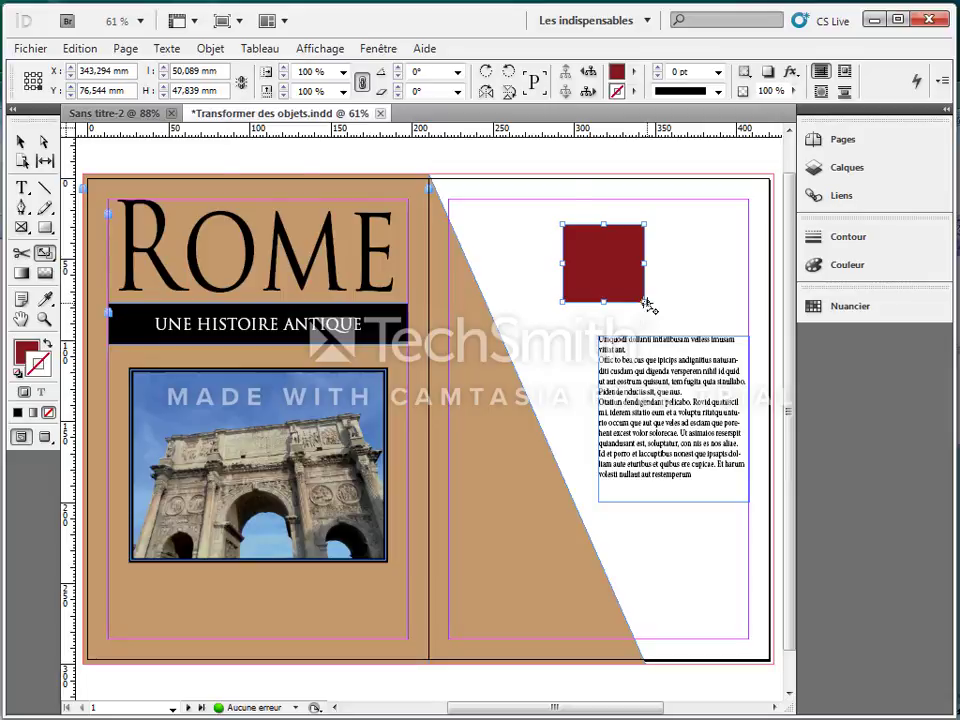
pyautogui.keyDown('alt'); pyautogui.click(648, 305); pyautogui.keyUp('alt')
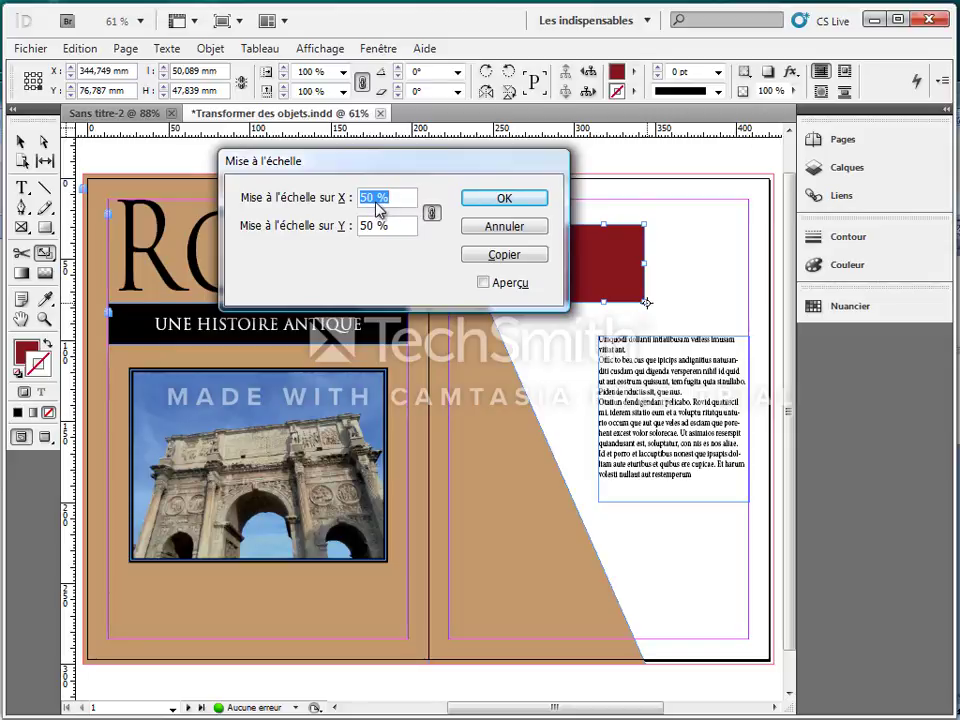
pyautogui.write('50')
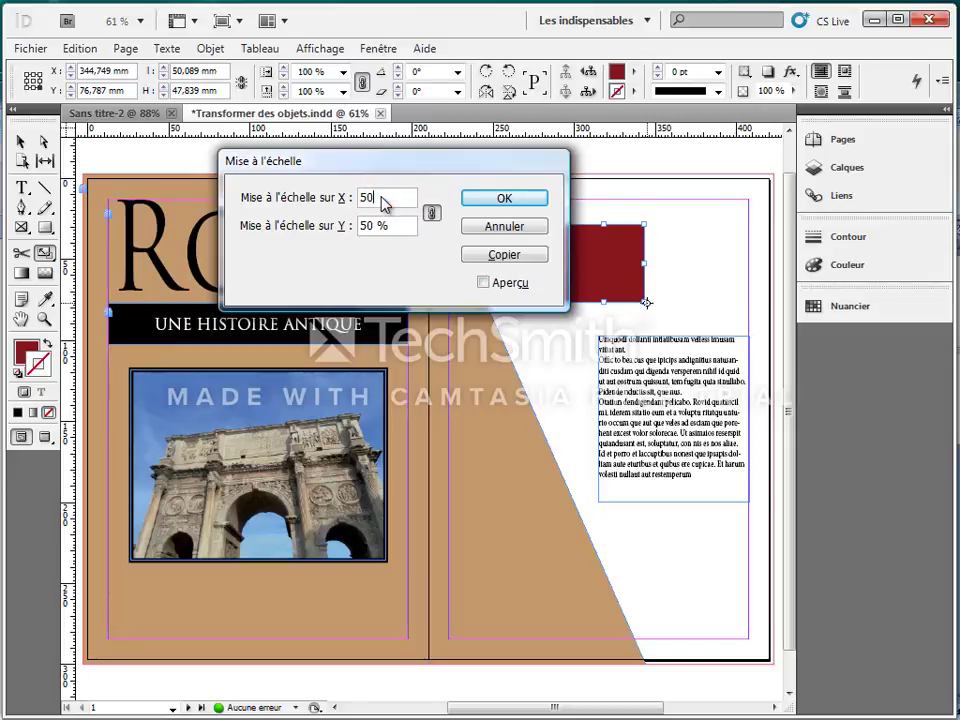
pyautogui.click(412, 225)
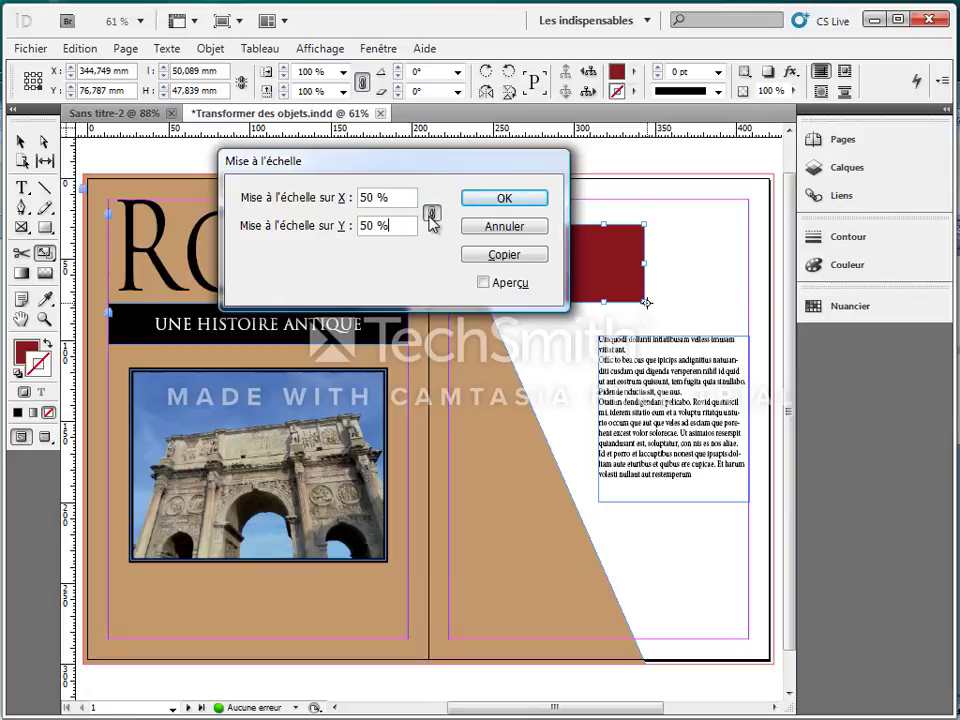
# - Compare the red square with the scaling preview on and off, and create the 50 % scaling as a copy
pyautogui.click(483, 284)
pyautogui.click(483, 284)
pyautogui.click(483, 284)
pyautogui.click(483, 284)
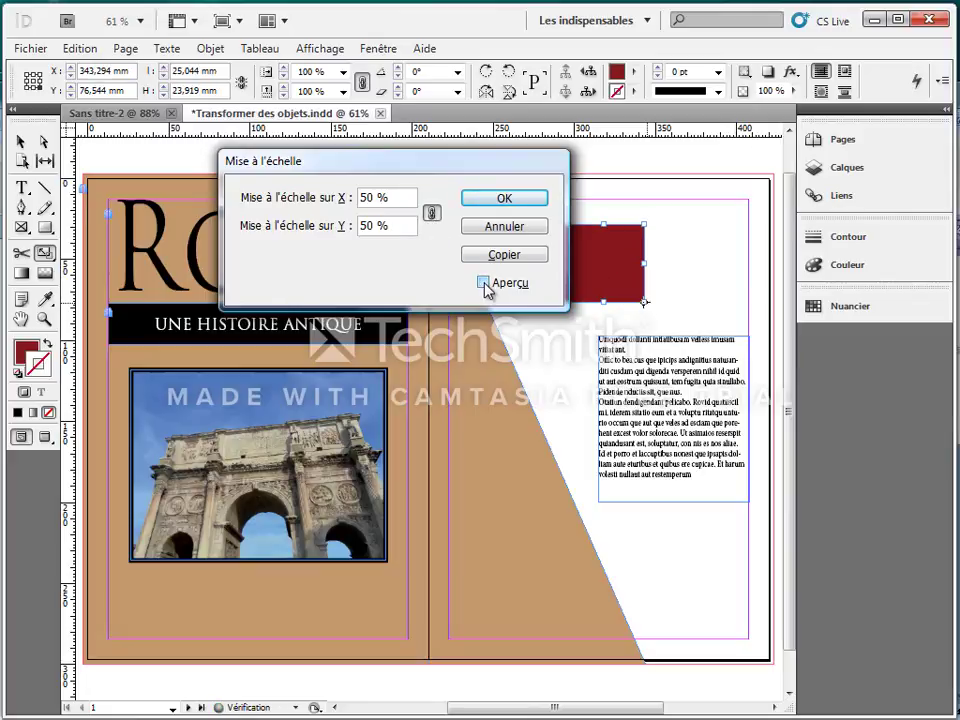
pyautogui.click(483, 284)
pyautogui.click(483, 284)
pyautogui.click(483, 284)
pyautogui.click(483, 284)
pyautogui.click(483, 284)
pyautogui.click(483, 284)
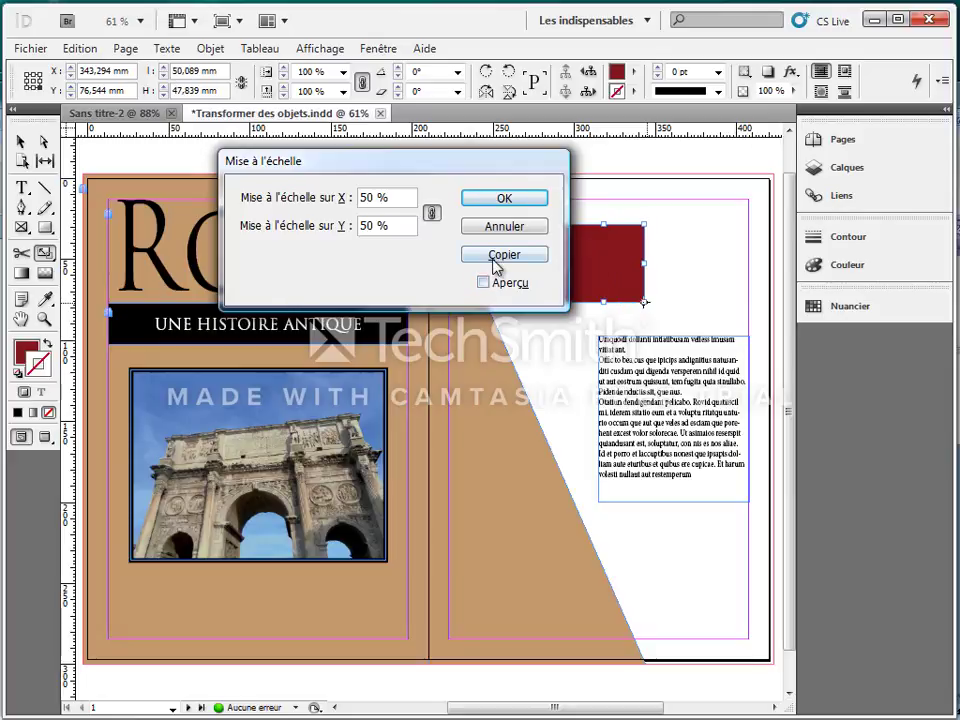
pyautogui.click(497, 254)
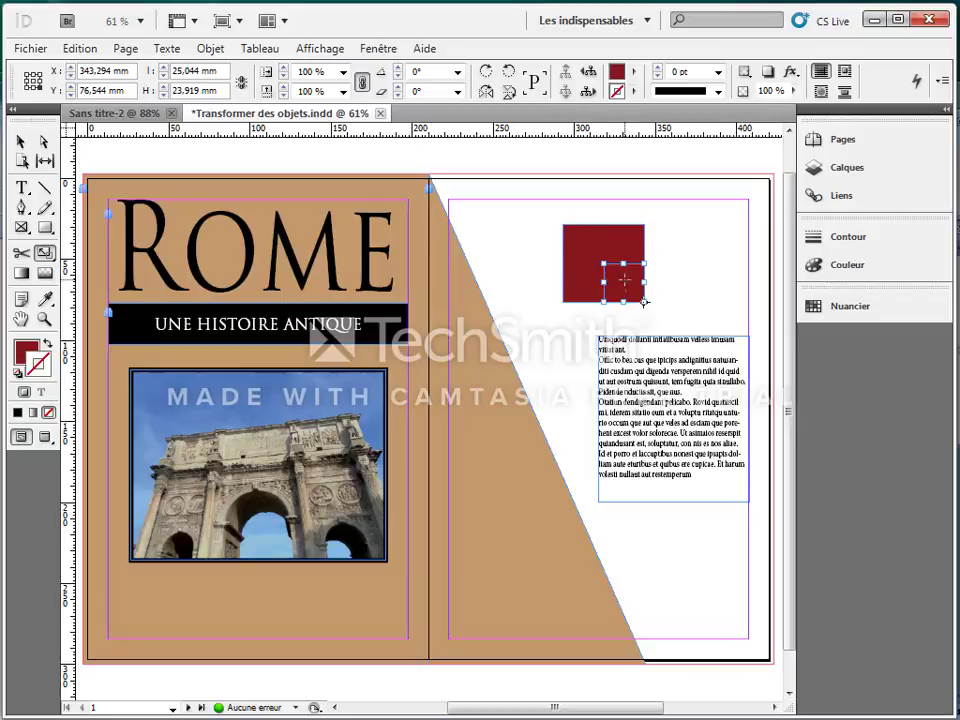
# - Fill the small scaled copy with the black swatch C=0 M=0 J=0 N=100
pyautogui.click(20, 141)
pyautogui.click(634, 71)
pyautogui.scroll(-3, 690, 200)
pyautogui.click(672, 205)
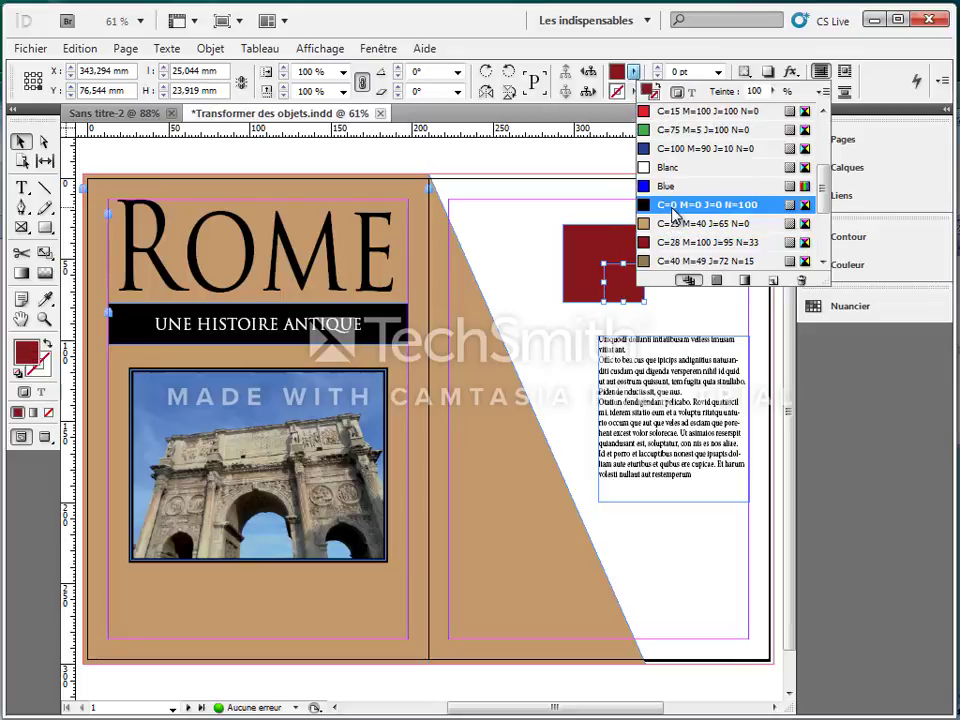
pyautogui.click(20, 142)
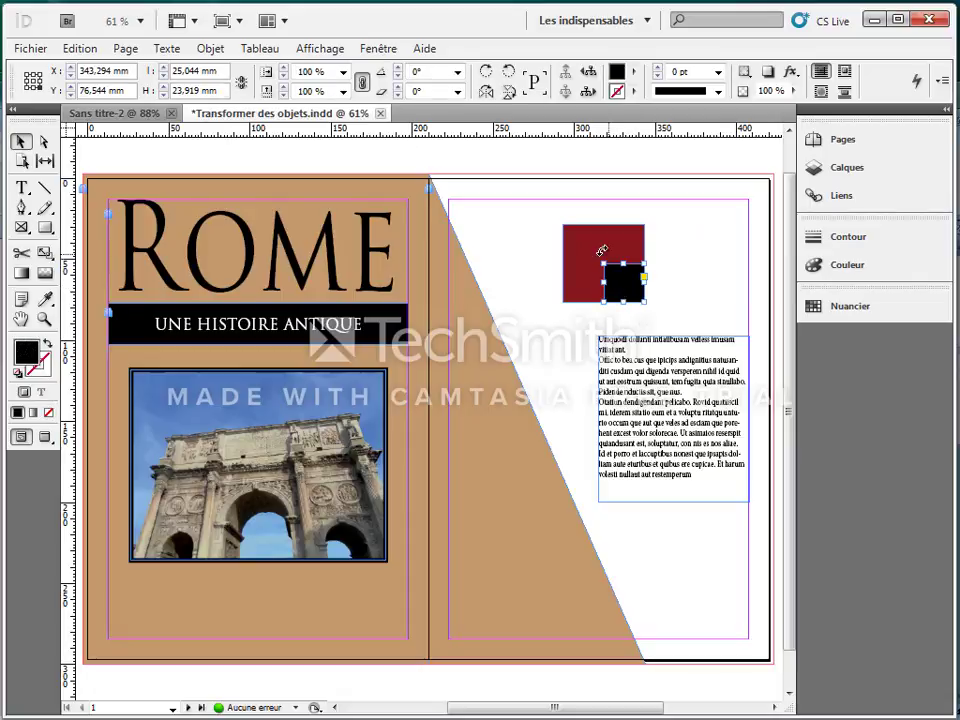
# - Compare the large red square and the small black copy by selecting each in turn
pyautogui.click(592, 252)
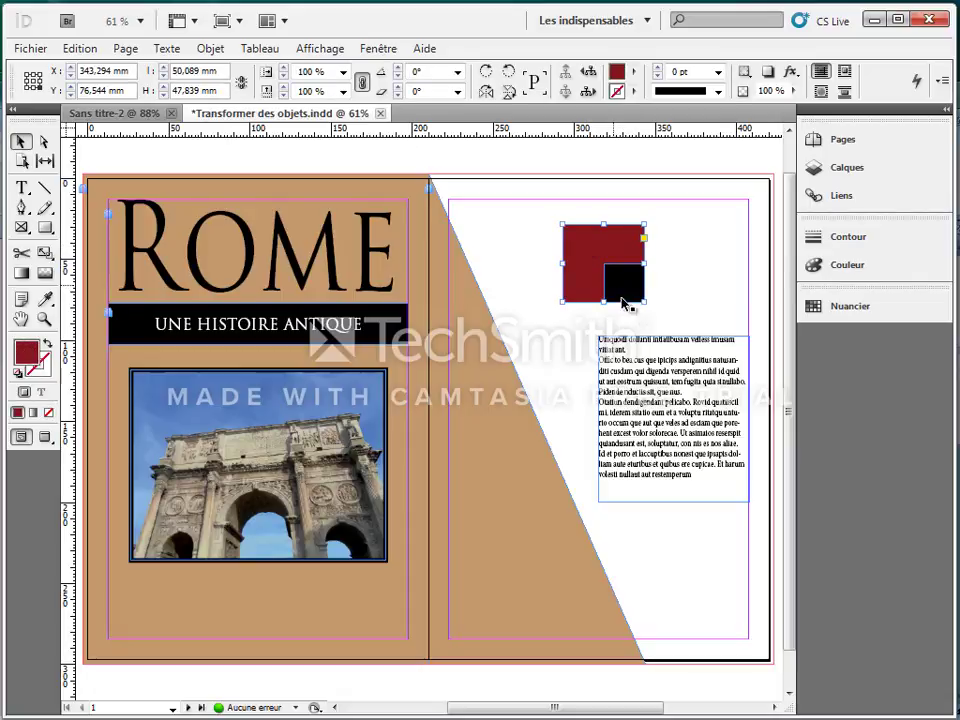
pyautogui.click(613, 281)
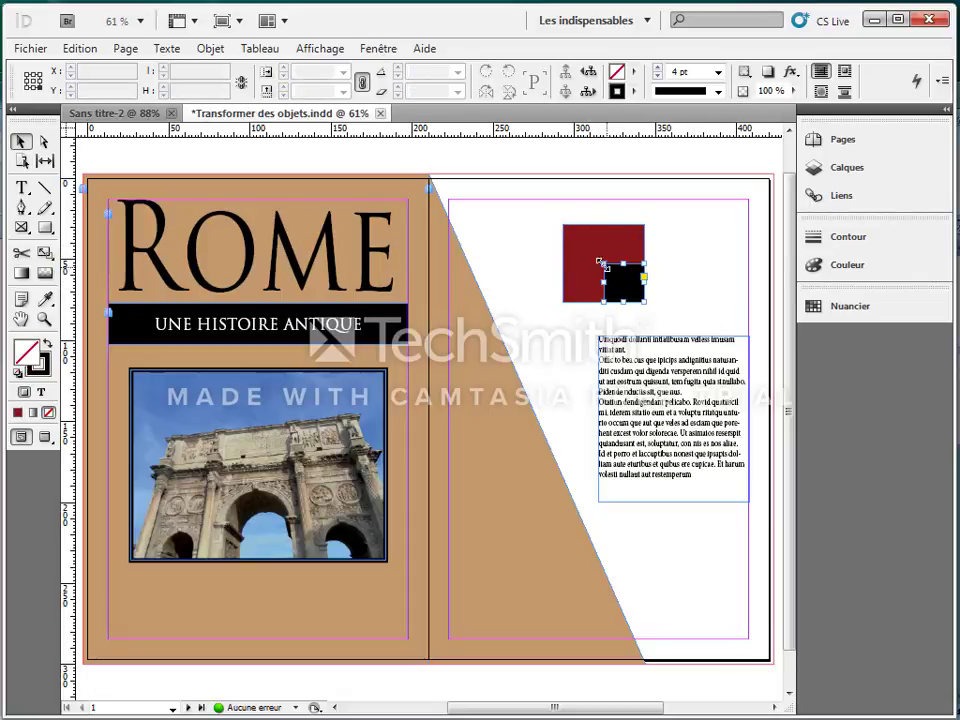
pyautogui.click(577, 256)
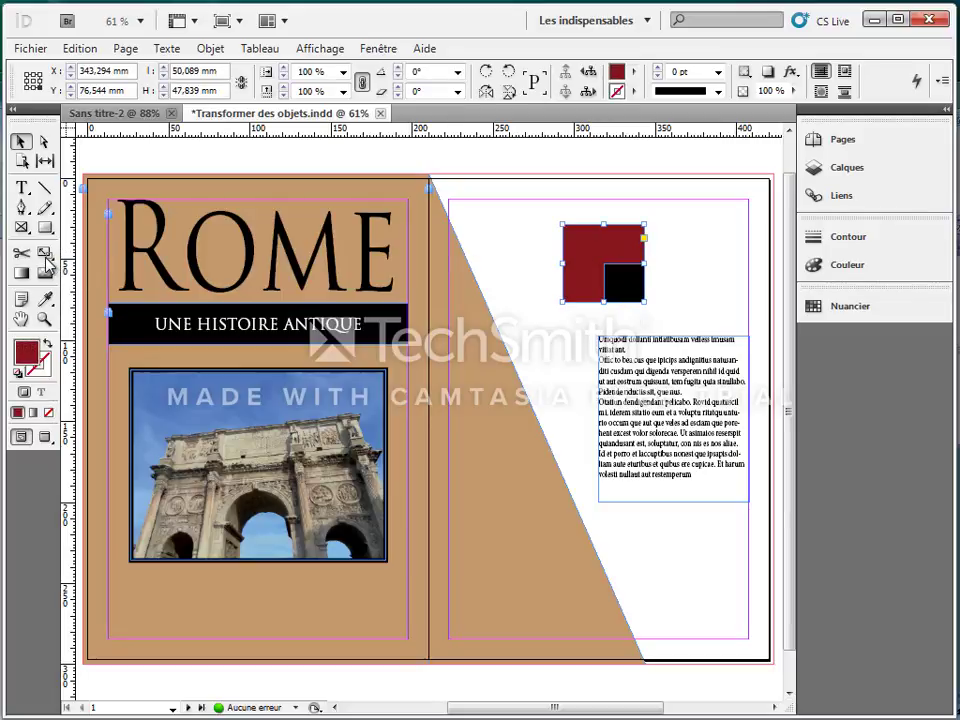
# - Shear the right page's text frame freehand with the Shear tool, to about -31° rotation and -4° shear around X 366.75, Y 148.5 mm
pyautogui.click(598, 342)
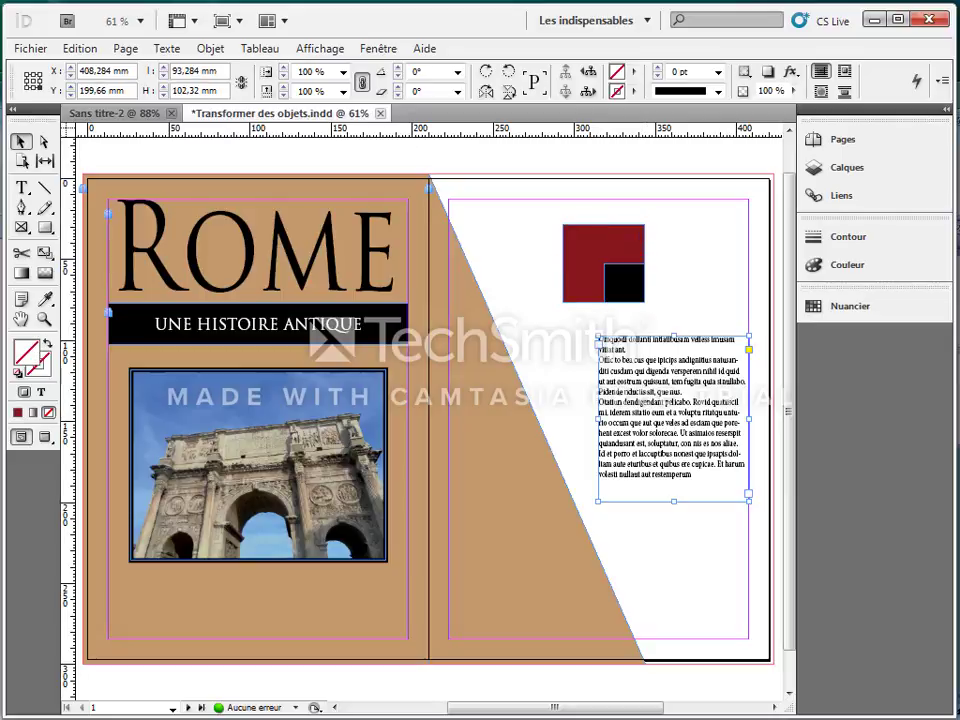
pyautogui.click(44, 252)
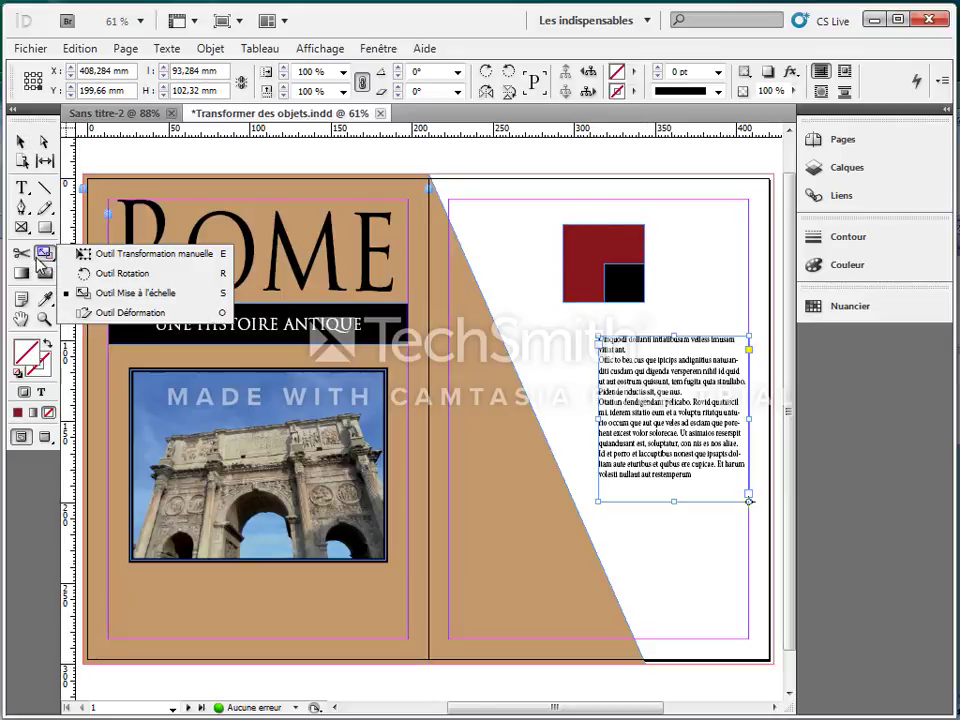
pyautogui.click(99, 314)
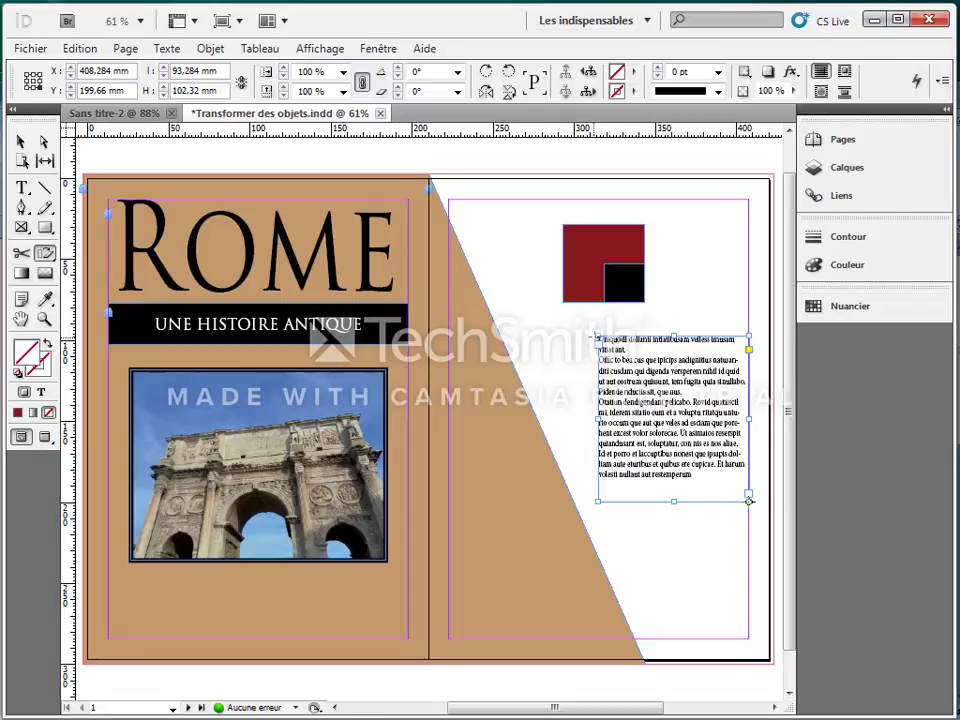
pyautogui.moveTo(598, 342)
pyautogui.mouseDown()
pyautogui.moveTo(576, 431)
pyautogui.moveTo(603, 338)
pyautogui.mouseUp()
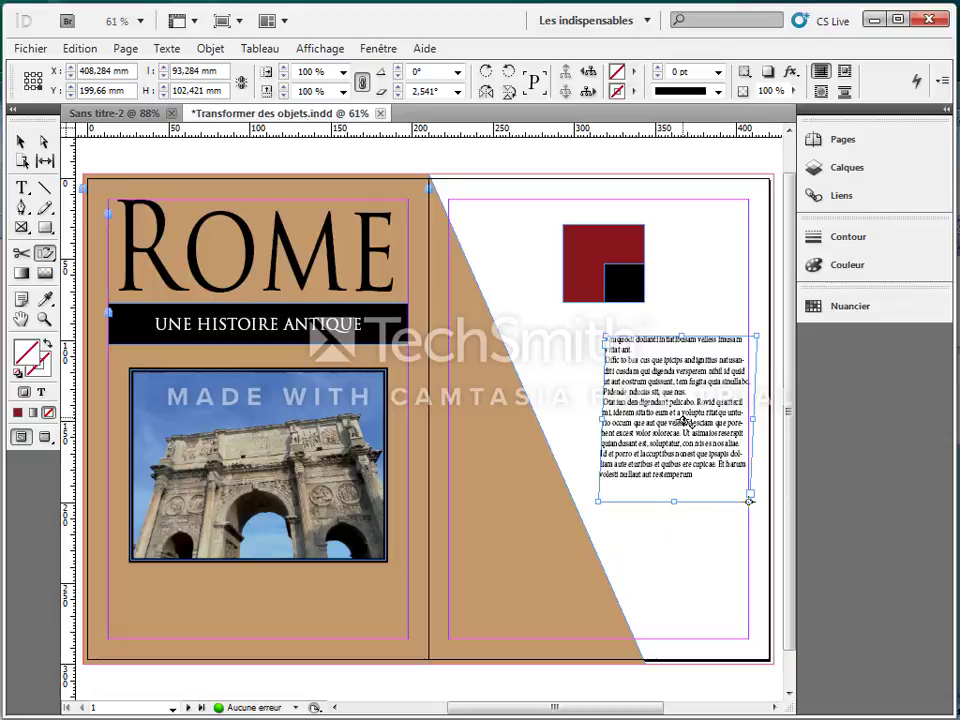
pyautogui.moveTo(602, 336); pyautogui.dragTo(702, 277)
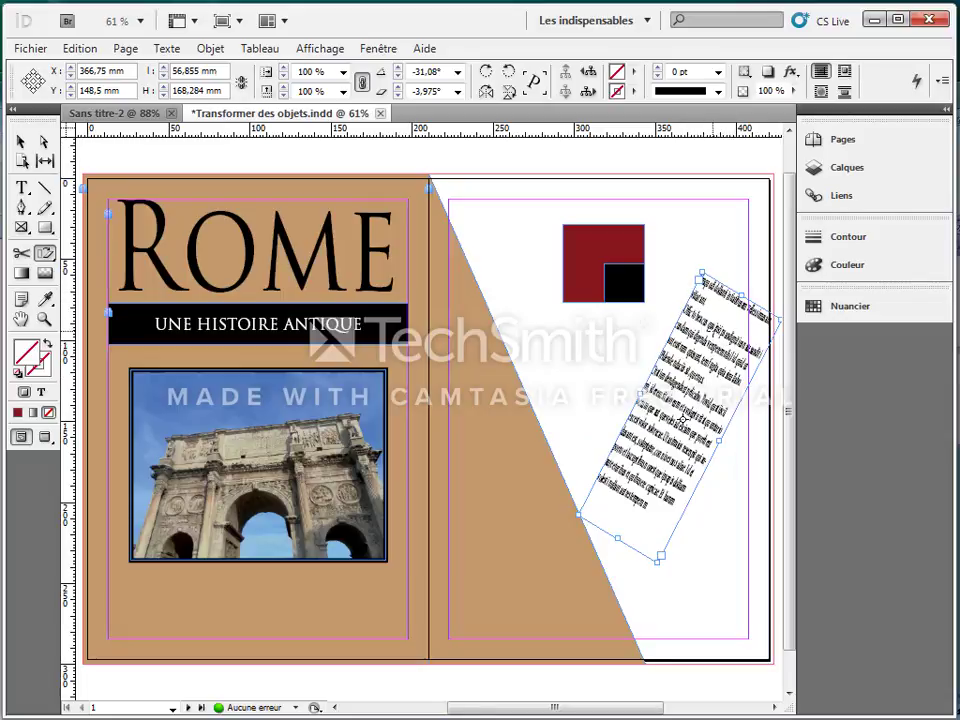
# - Delete the sheared text frame from the right page
pyautogui.click(21, 141)
pyautogui.press('Delete')
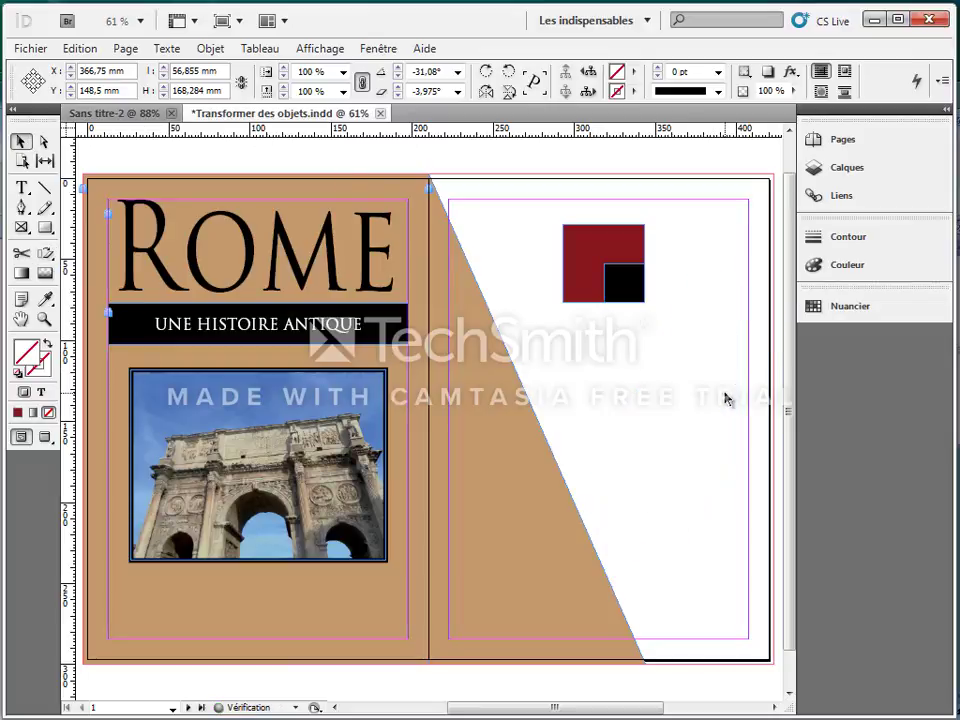
# - Select the arch photo and place its Shear tool reference point near the photo's centre, at X 108, Y 180 mm
pyautogui.click(338, 418)
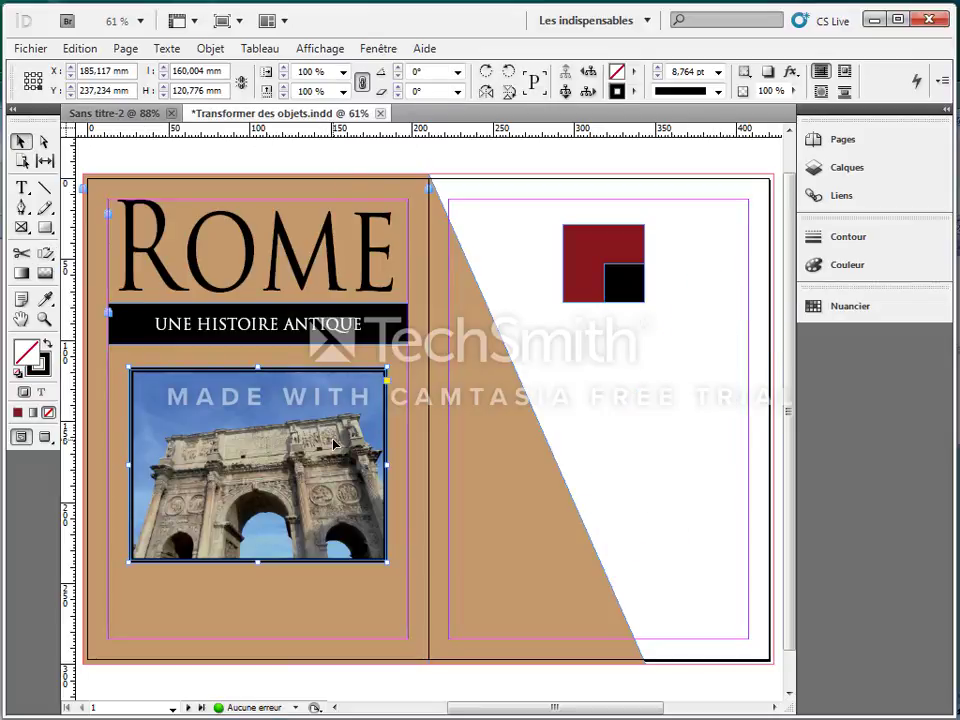
pyautogui.click(44, 254)
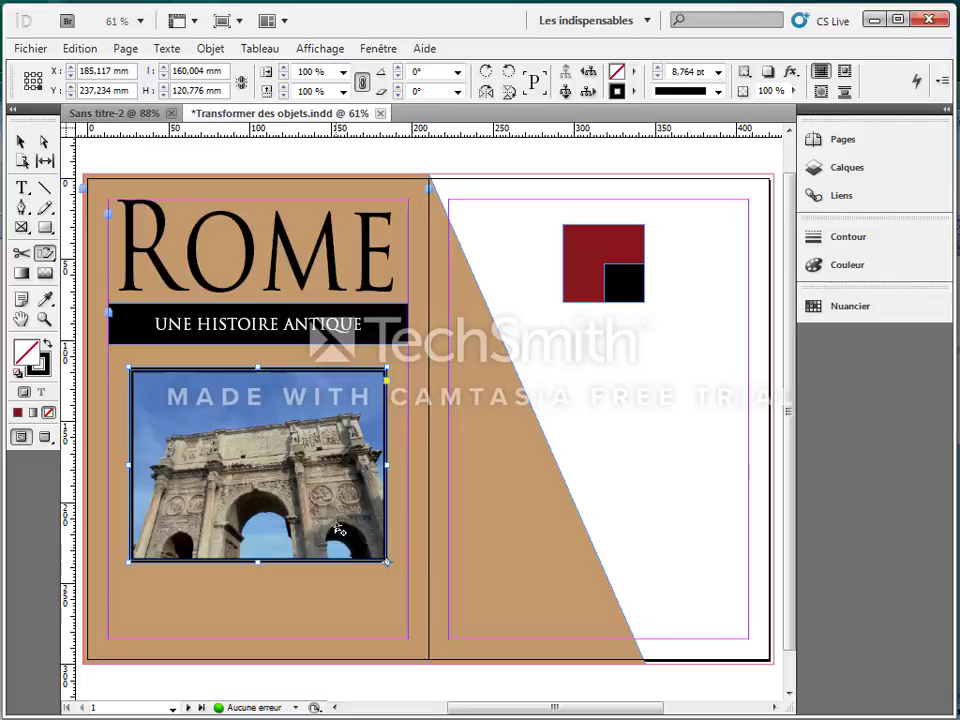
pyautogui.click(263, 470)
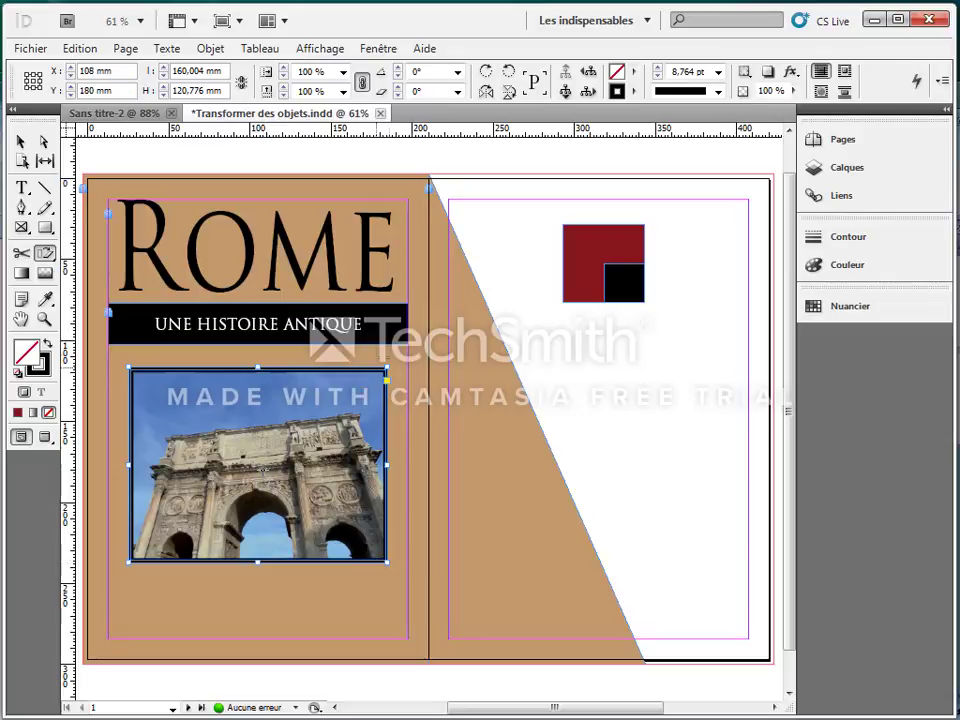
# - Try a slight freehand shear of the arch photo around the reference point and undo the transformation
pyautogui.moveTo(386, 372)
pyautogui.mouseDown()
pyautogui.moveTo(430, 370)
pyautogui.moveTo(341, 366)
pyautogui.moveTo(404, 368)
pyautogui.moveTo(388, 350)
pyautogui.moveTo(383, 365)
pyautogui.mouseUp()
pyautogui.click(80, 48)
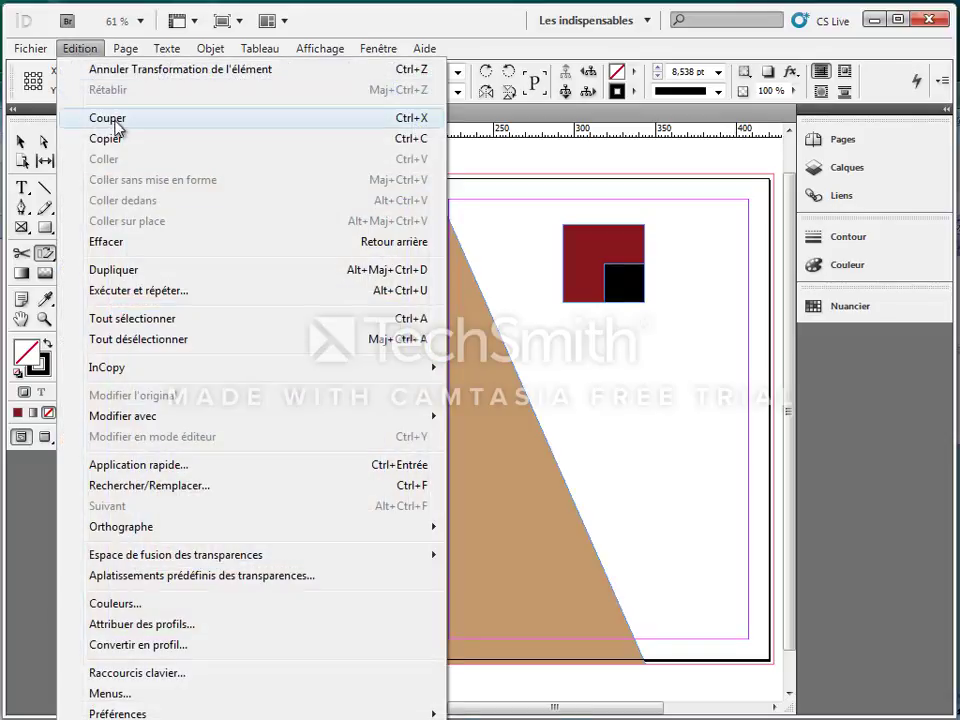
pyautogui.click(96, 69)
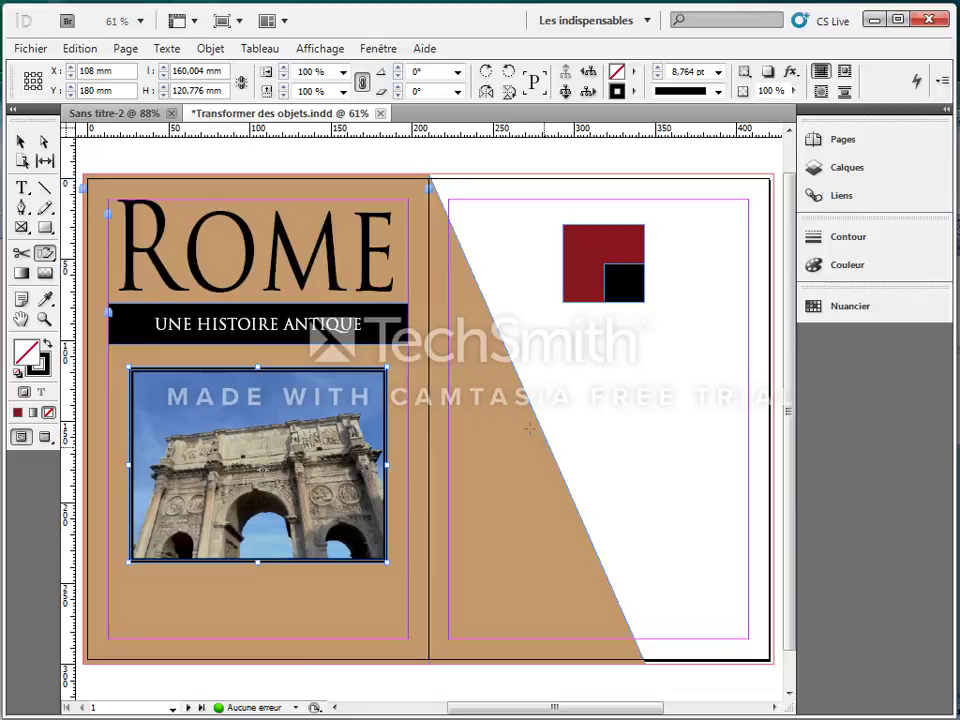
# - Switch to the Free Transform tool and flip the arch photo horizontally back and forth, ending on the mirrored orientation
pyautogui.click(50, 255)
pyautogui.click(90, 256)
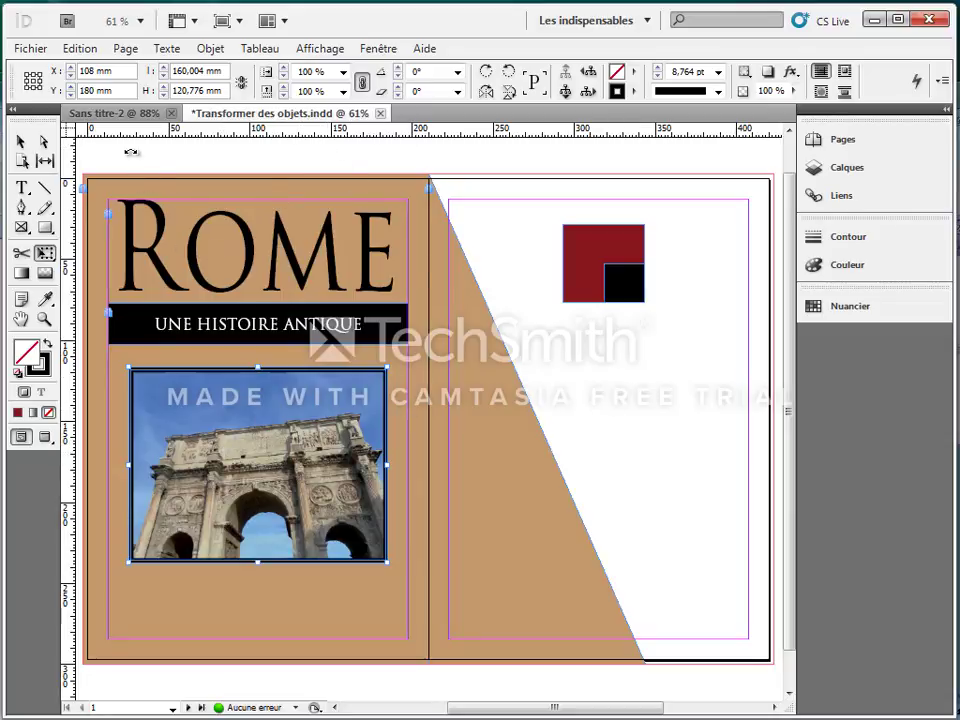
pyautogui.click(485, 94)
pyautogui.click(485, 94)
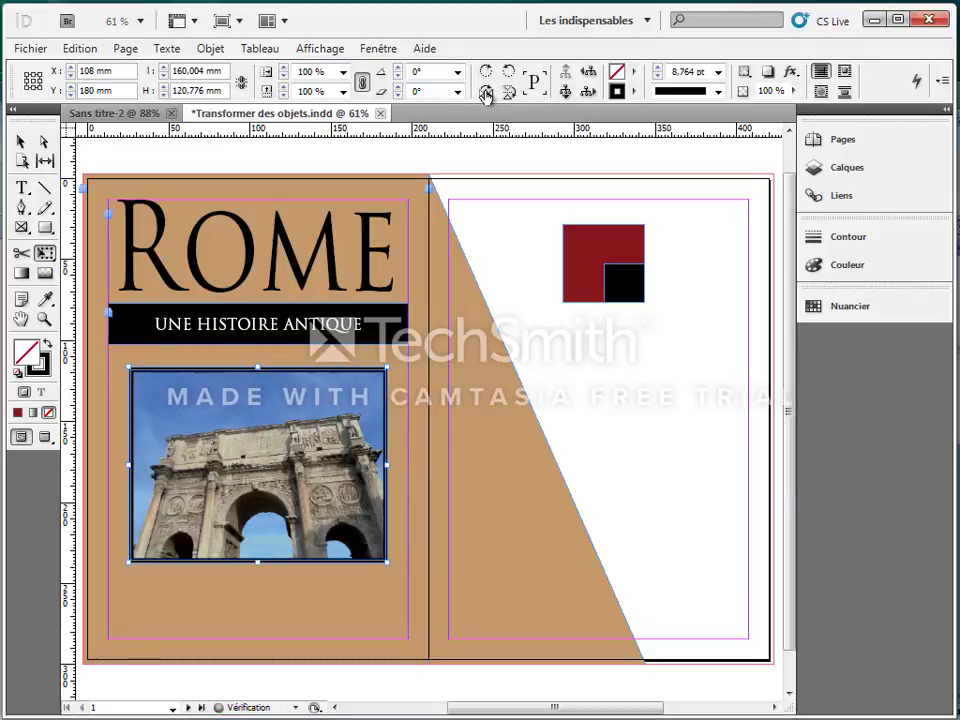
pyautogui.click(485, 94)
pyautogui.click(485, 94)
pyautogui.click(485, 94)
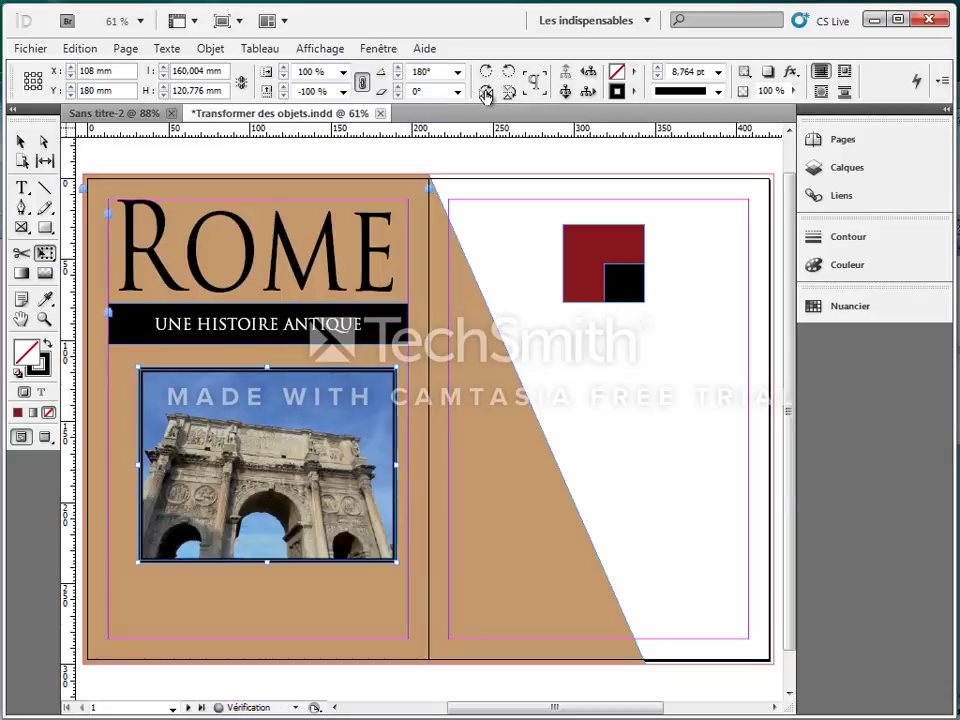
pyautogui.click(485, 94)
pyautogui.click(485, 94)
pyautogui.click(485, 94)
pyautogui.click(485, 94)
pyautogui.click(485, 94)
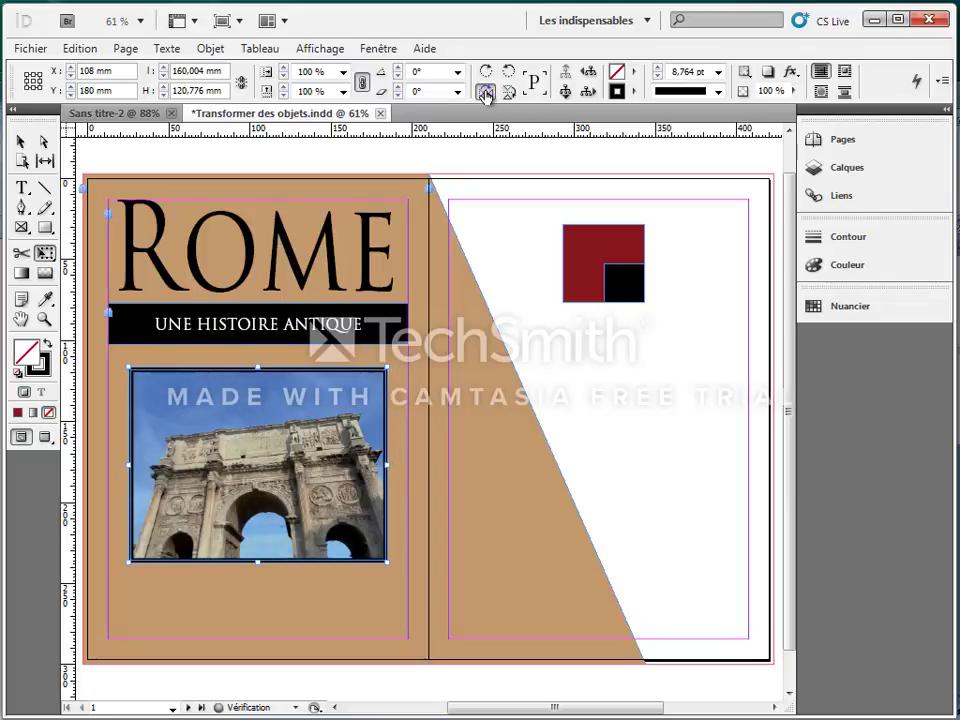
pyautogui.click(485, 94)
# - Try repeated vertical flips and a pair of horizontal flips on the arch photo, returning it to its upright mirrored orientation
pyautogui.click(507, 93)
pyautogui.click(507, 93)
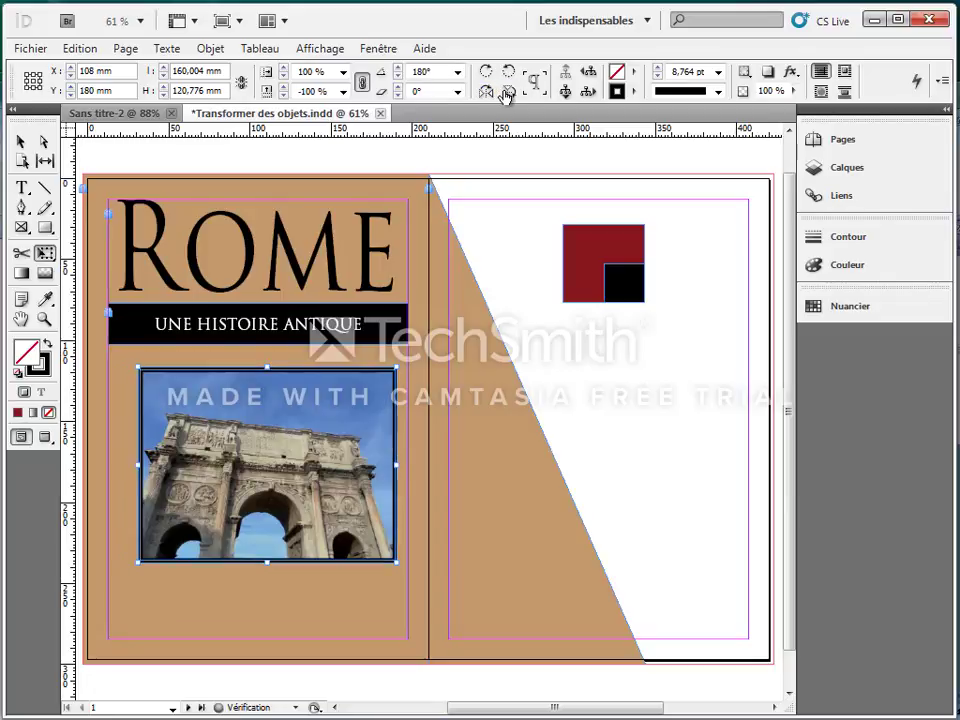
pyautogui.click(507, 93)
pyautogui.click(507, 93)
pyautogui.click(507, 93)
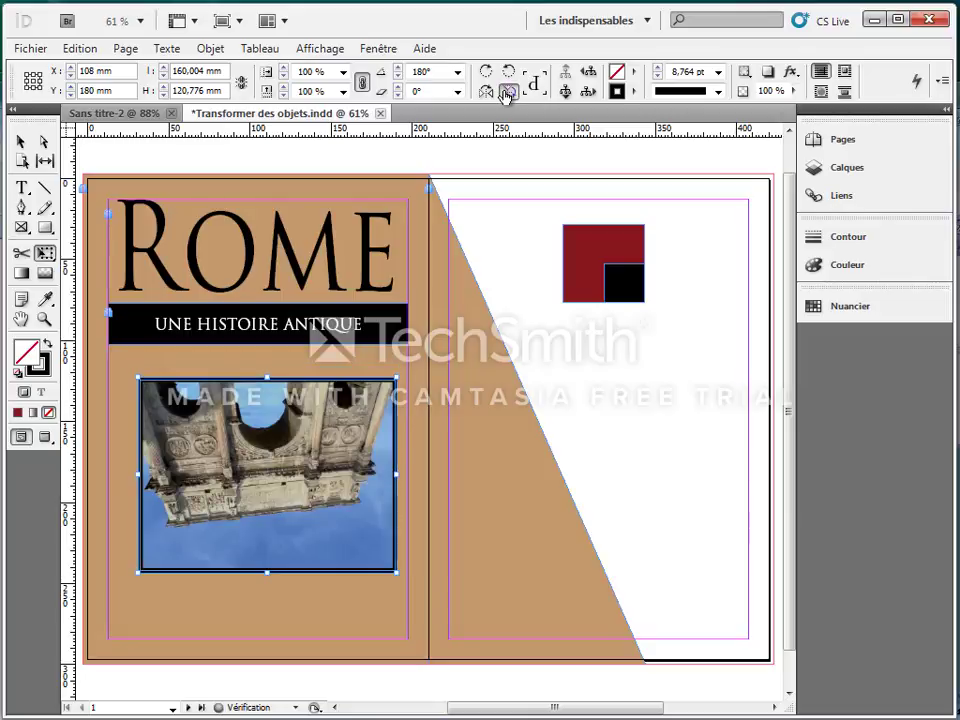
pyautogui.click(507, 93)
pyautogui.click(487, 94)
pyautogui.click(487, 94)
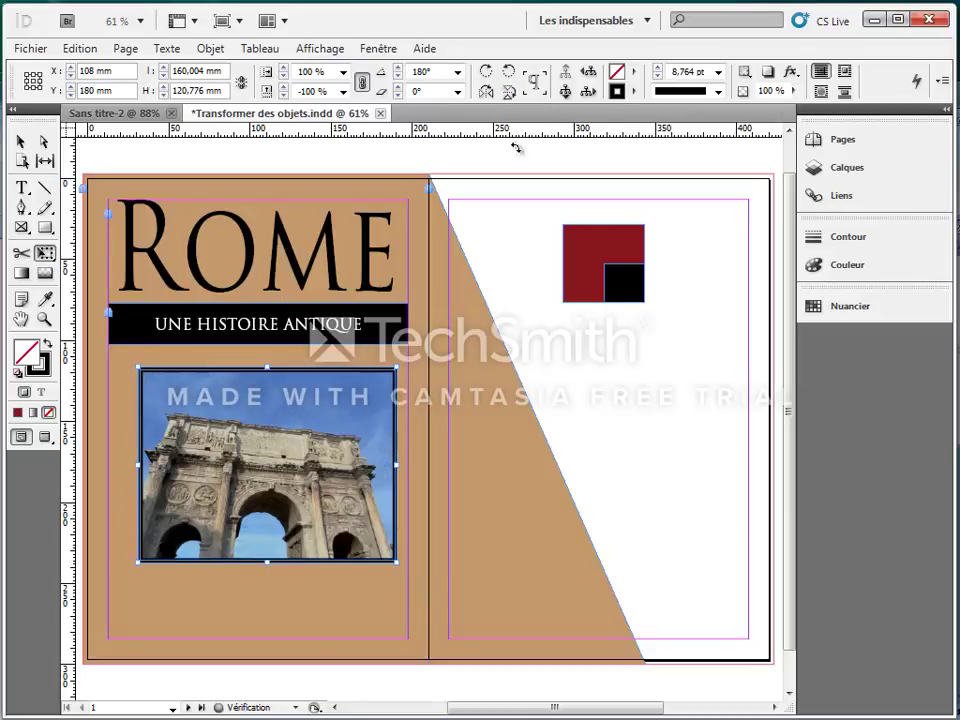